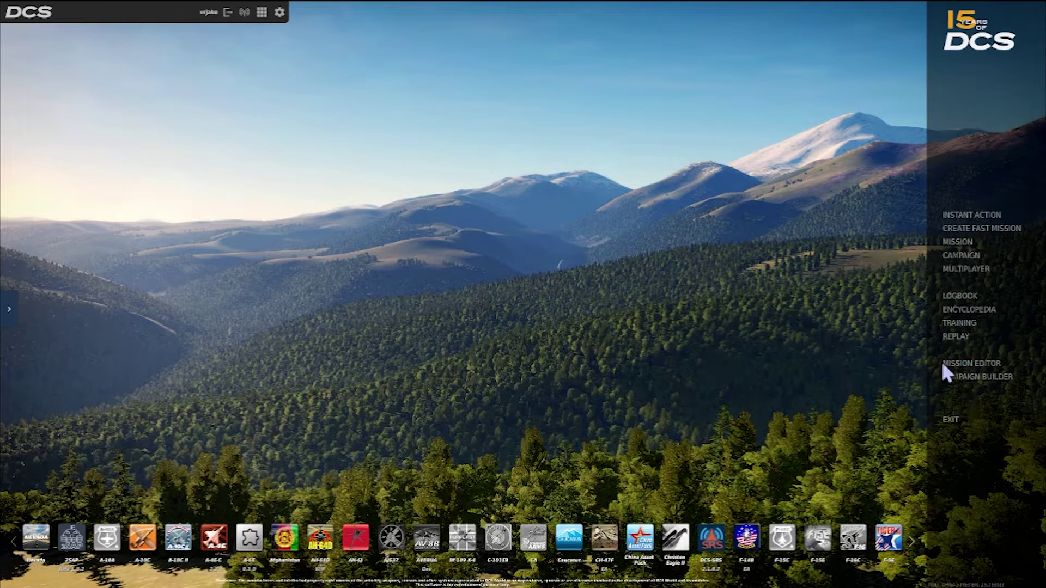
- Open the Mission Editor and place a new airplane group on the apron at Nalchik airfield
left_click(966, 364)
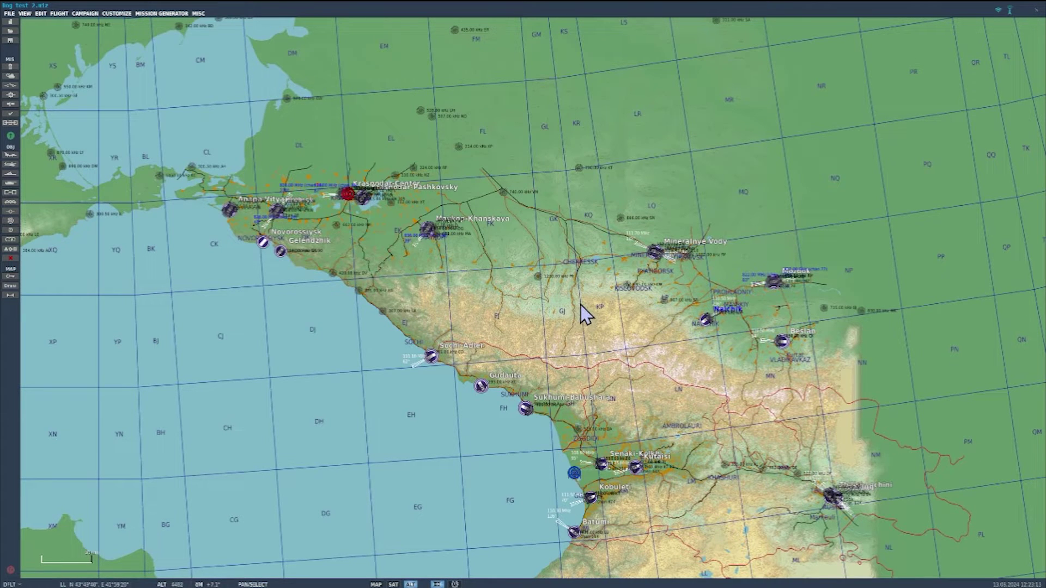
scroll(658, 327, "up", 4)
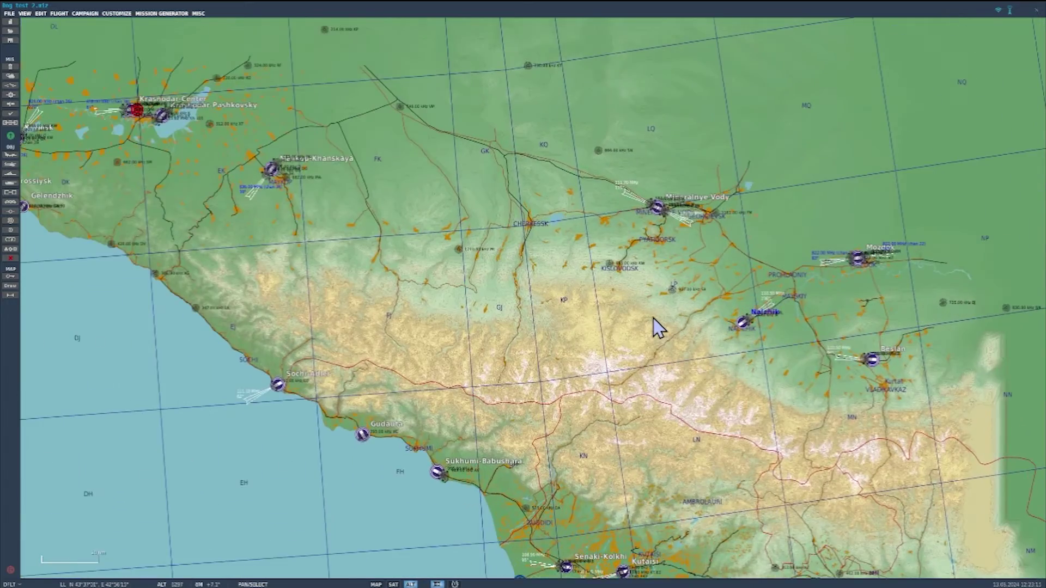
scroll(822, 288, "up", 6)
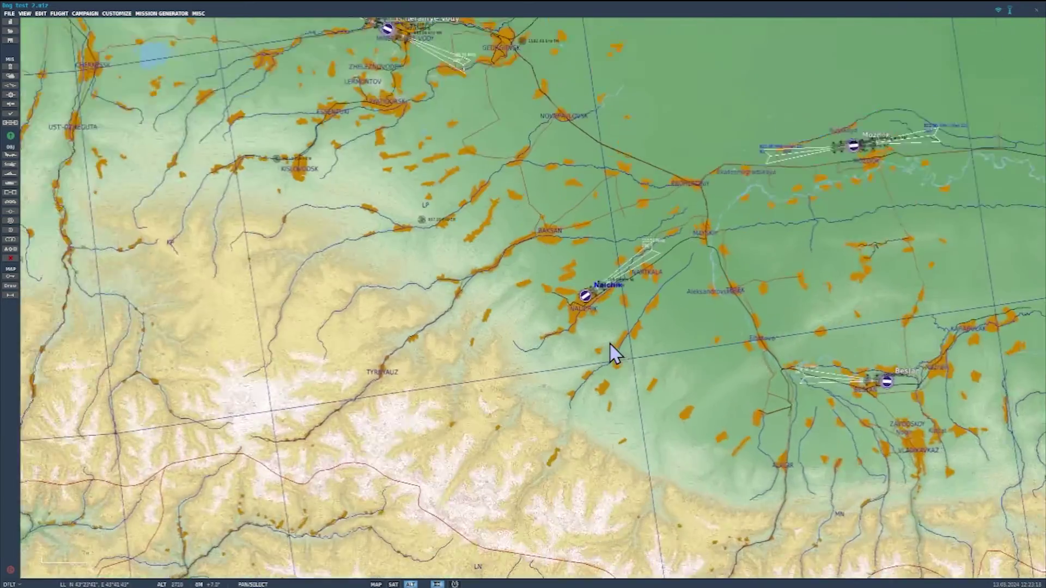
scroll(599, 310, "up", 1)
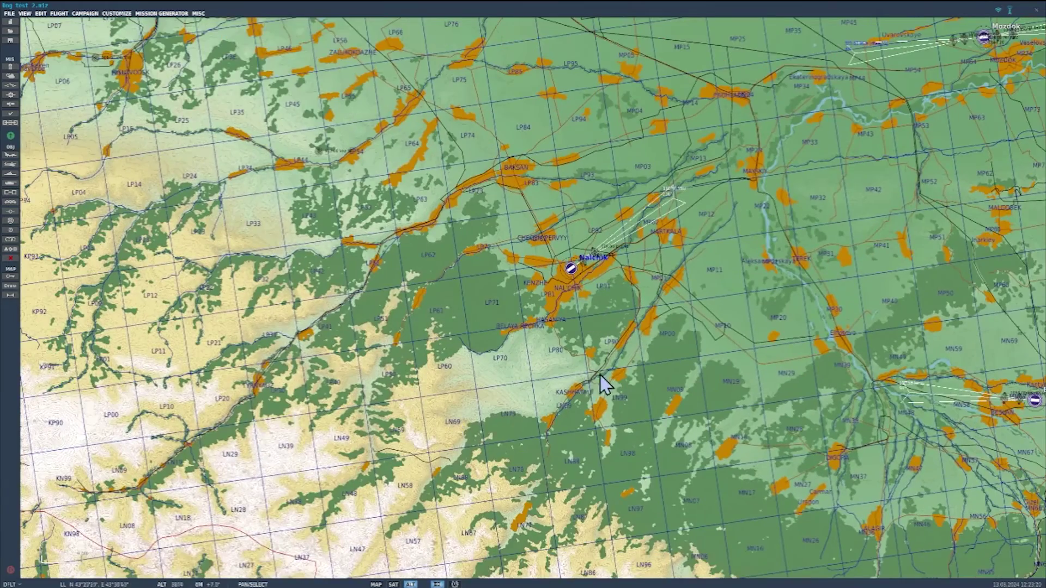
scroll(605, 384, "up", 1)
scroll(602, 374, "up", 2)
left_click_drag(570, 256, 579, 469)
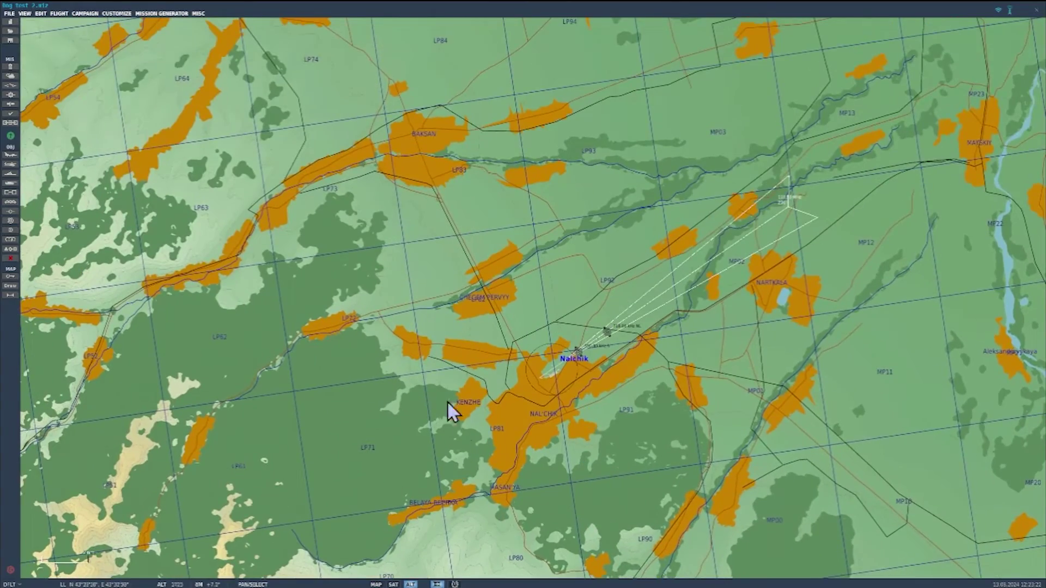
scroll(537, 348, "up", 5)
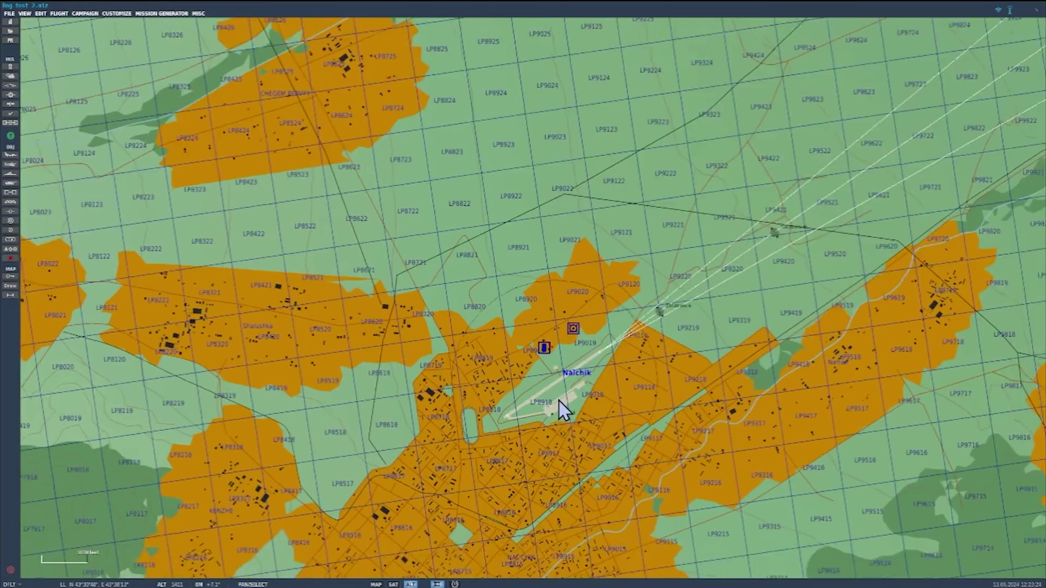
scroll(570, 402, "up", 1)
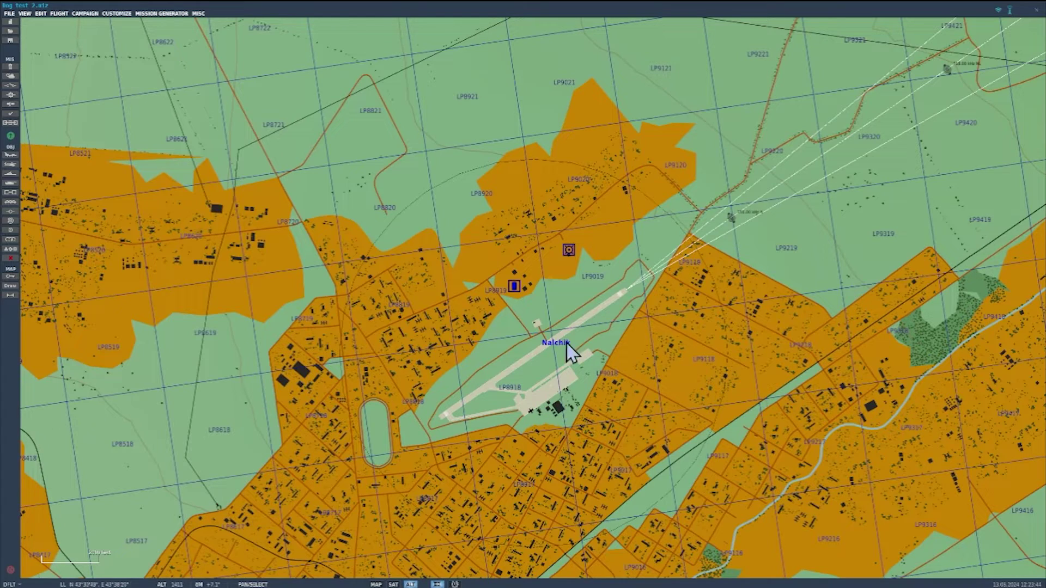
scroll(545, 420, "up", 4)
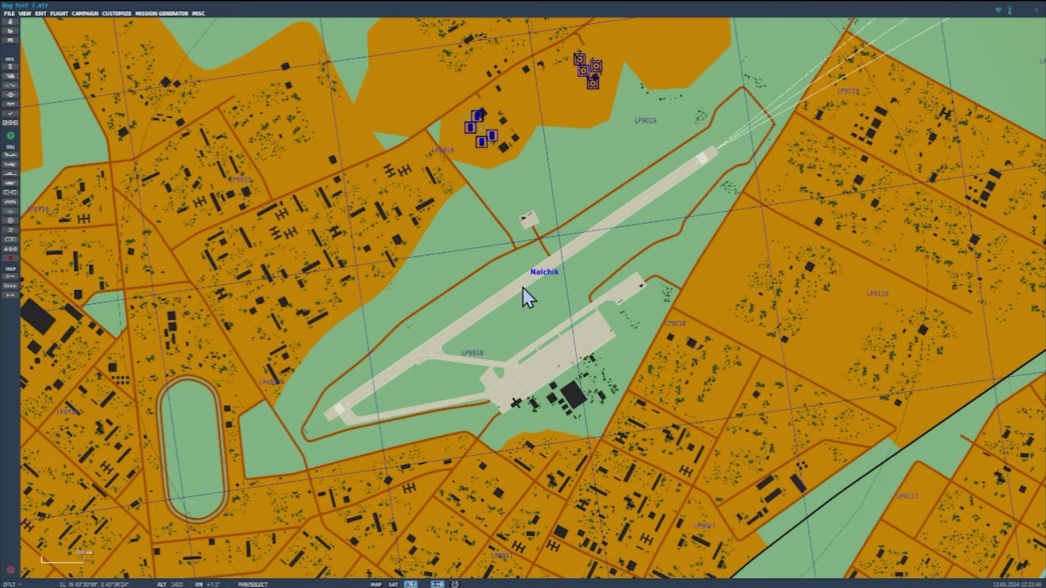
left_click(10, 156)
left_click(545, 361)
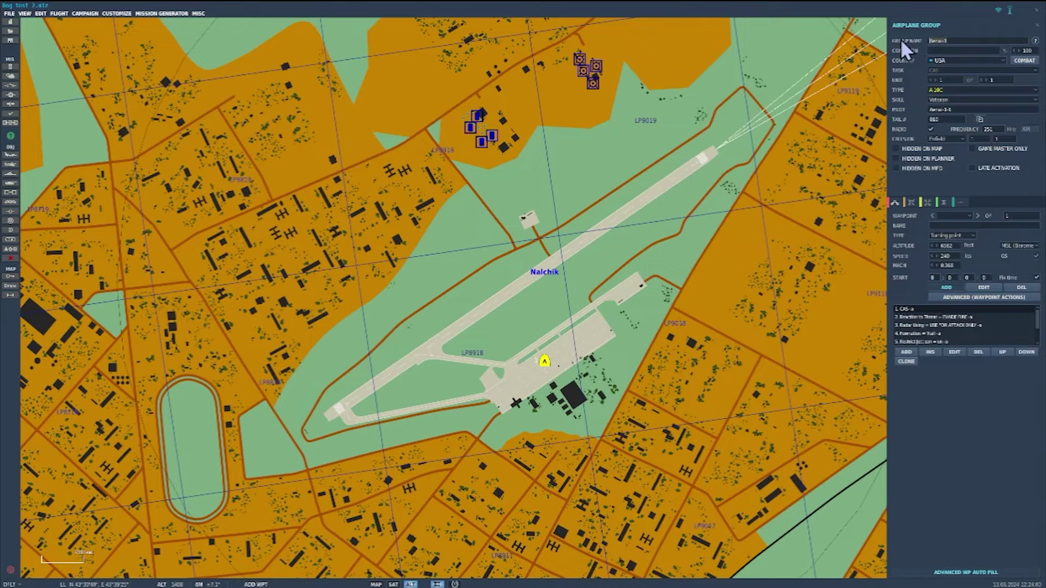
- Name both the airplane group and its pilot EJ6-1B and set the aircraft type to F/A-18C Lot 20
type("BJA B")
left_click(951, 90)
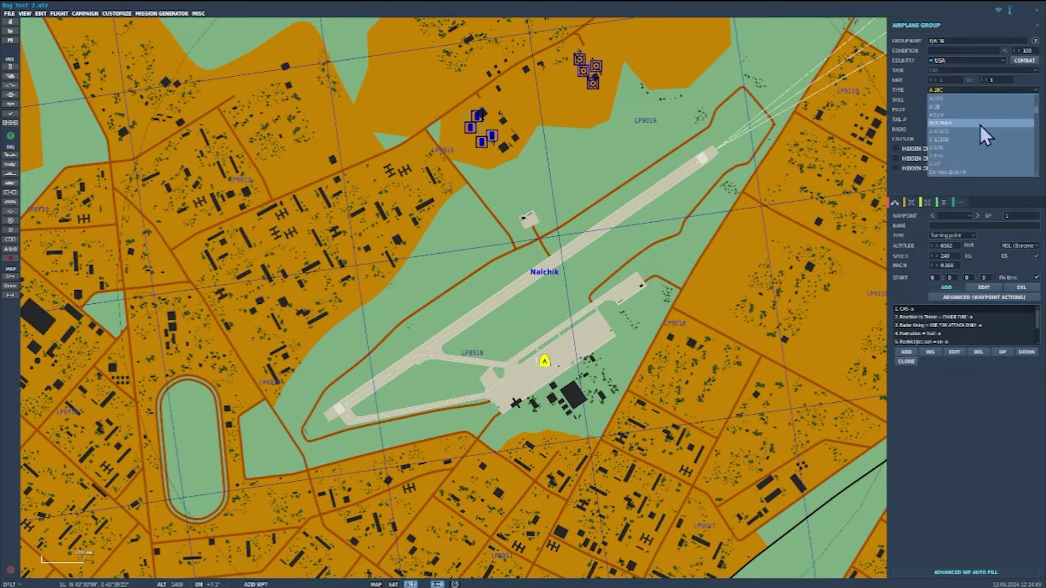
scroll(979, 123, "down", 3)
left_click(949, 123)
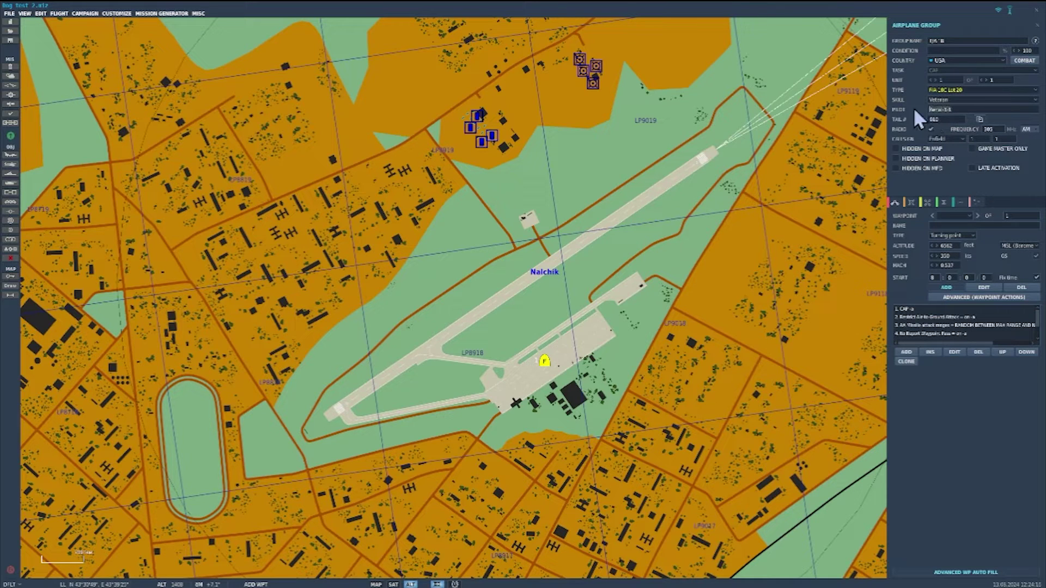
key("BackSpace")
type("EJ6-1B")
- Apply the Fictional-Fighter paint scheme to the F/A-18C
left_click(911, 203)
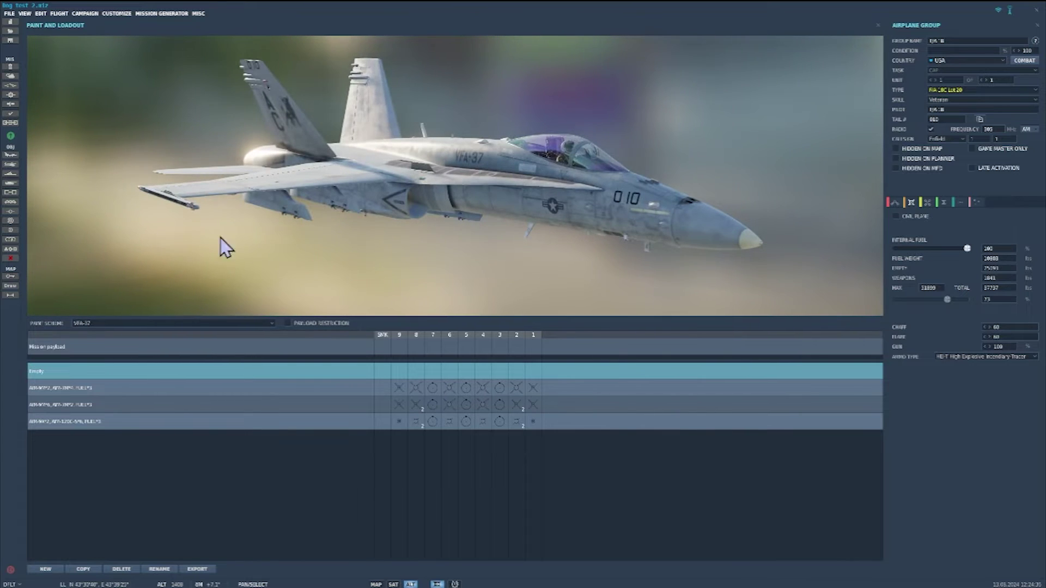
left_click(197, 323)
scroll(201, 358, "down", 10)
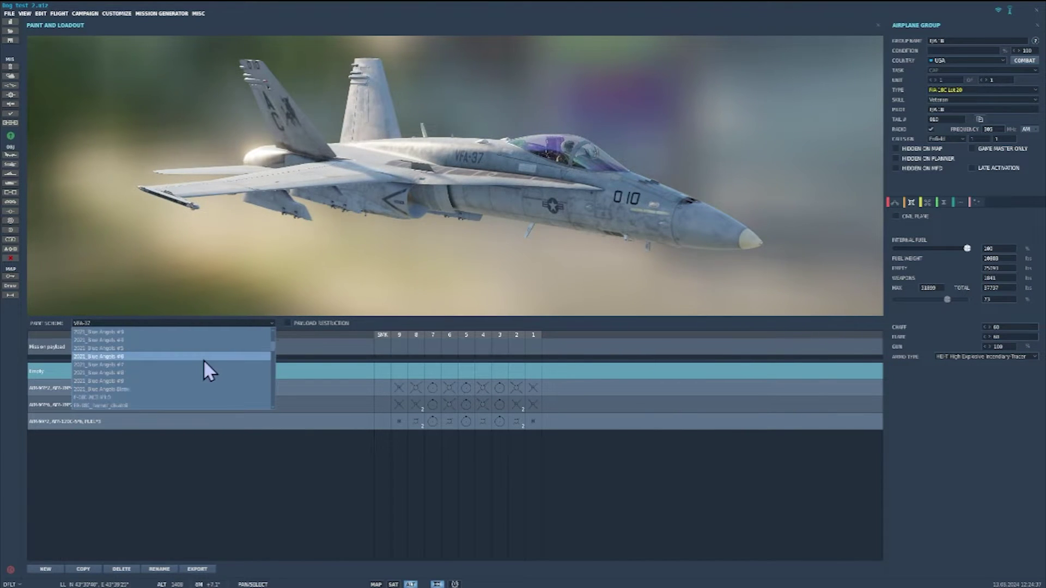
scroll(202, 357, "down", 10)
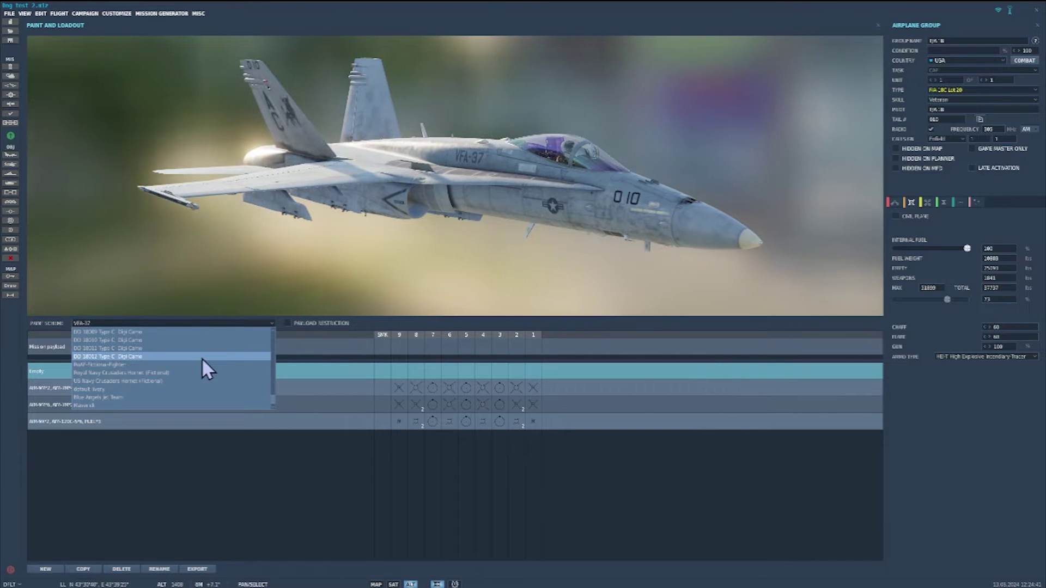
left_click(122, 365)
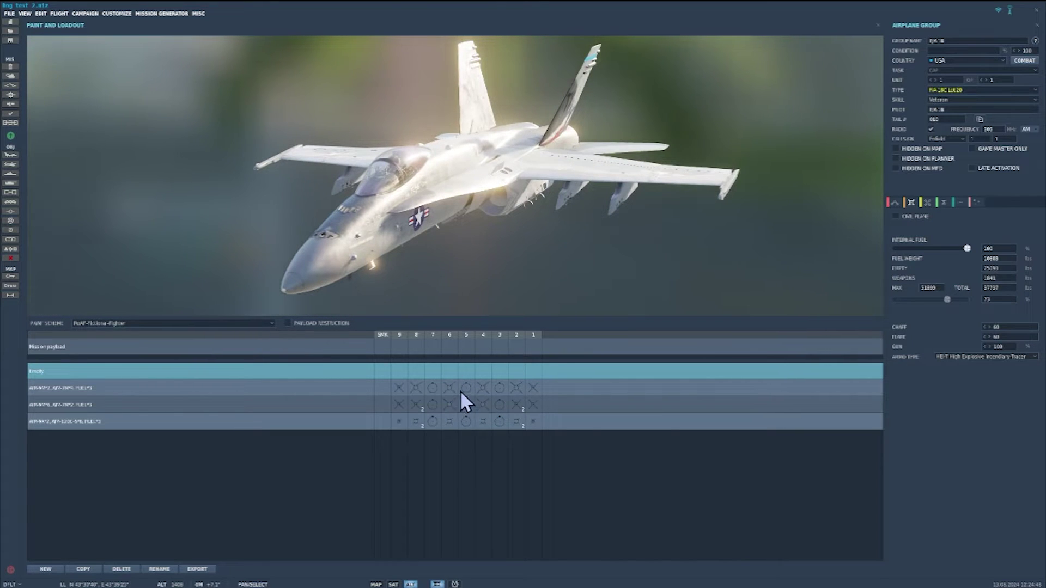
- Load AIM-9L Sidewinder missiles on stations 1 and 9 of the mission payload and reduce internal fuel to 47%
left_click(532, 343)
right_click(531, 345)
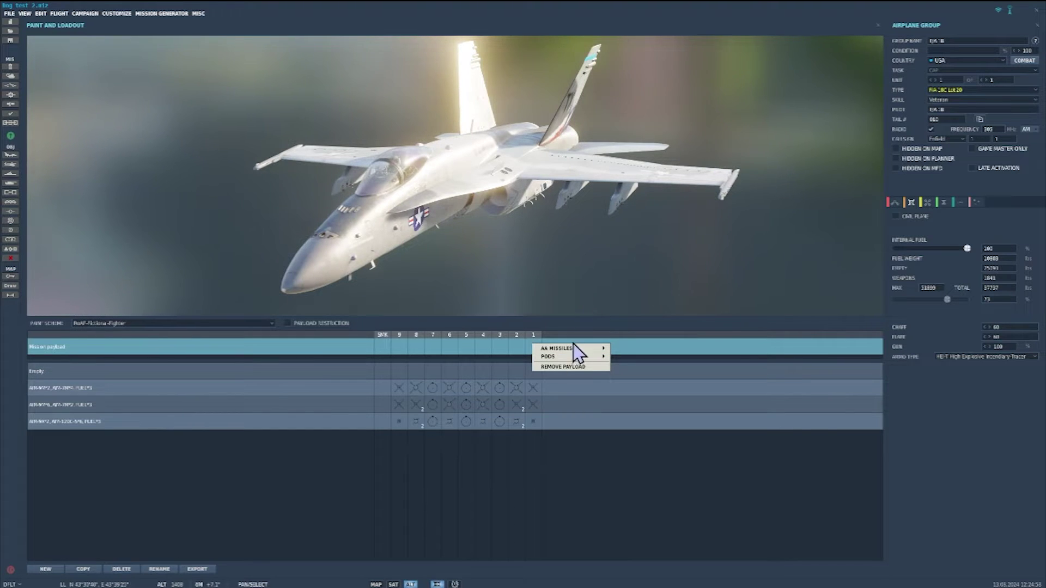
mouse_move(586, 349)
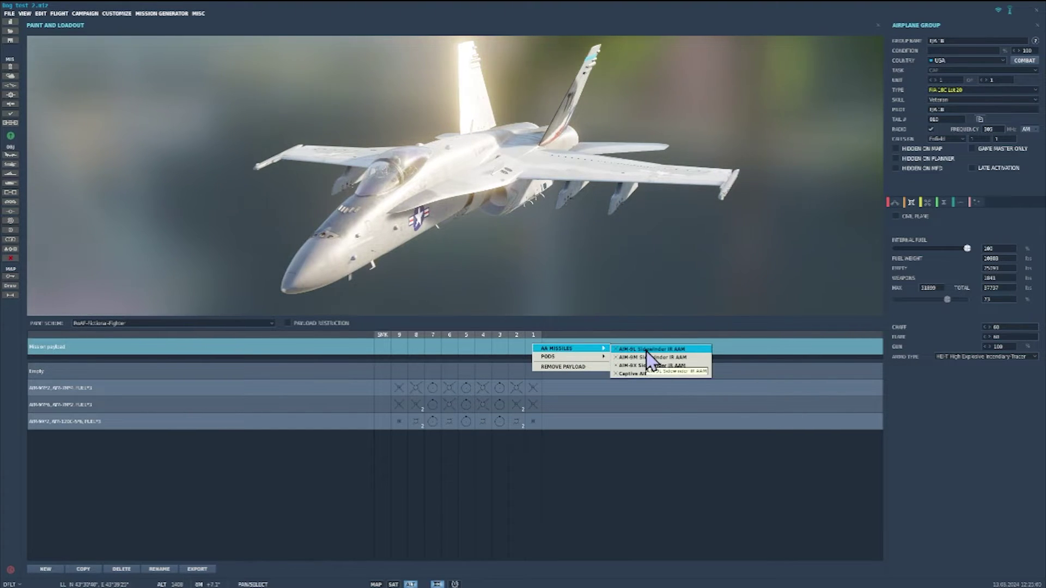
left_click(646, 350)
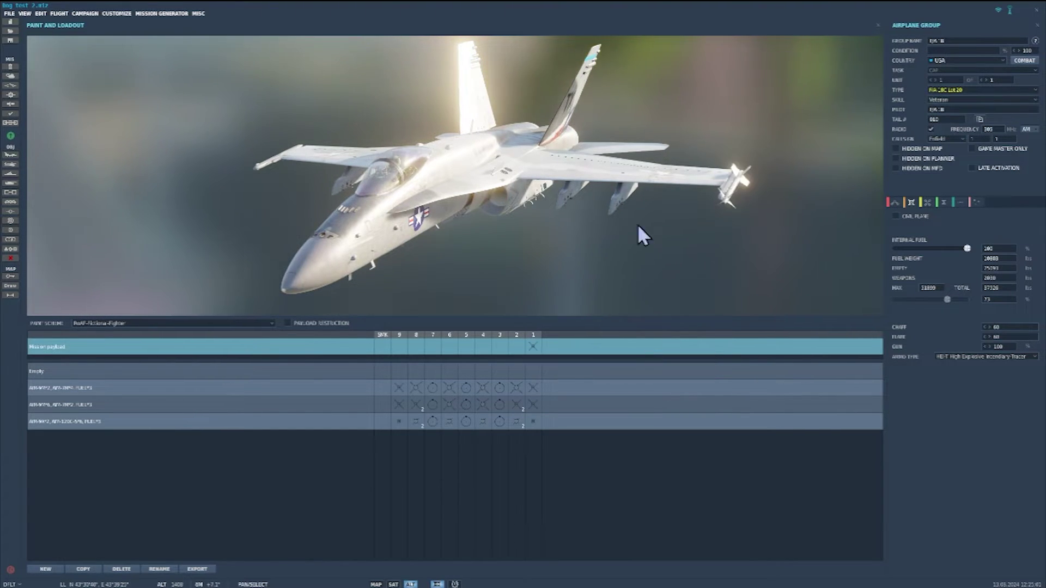
right_click(398, 347)
mouse_move(442, 351)
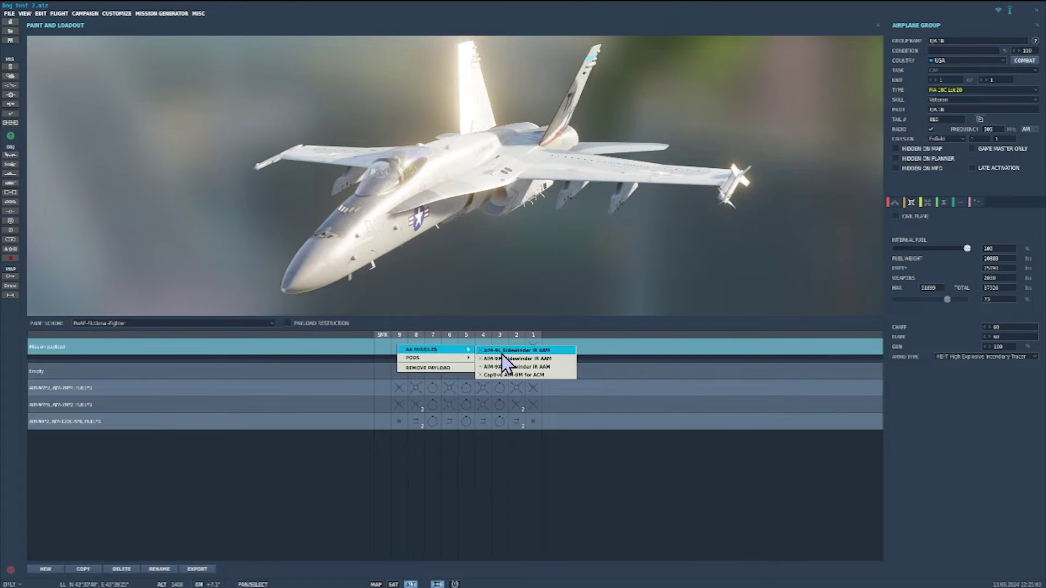
left_click(501, 353)
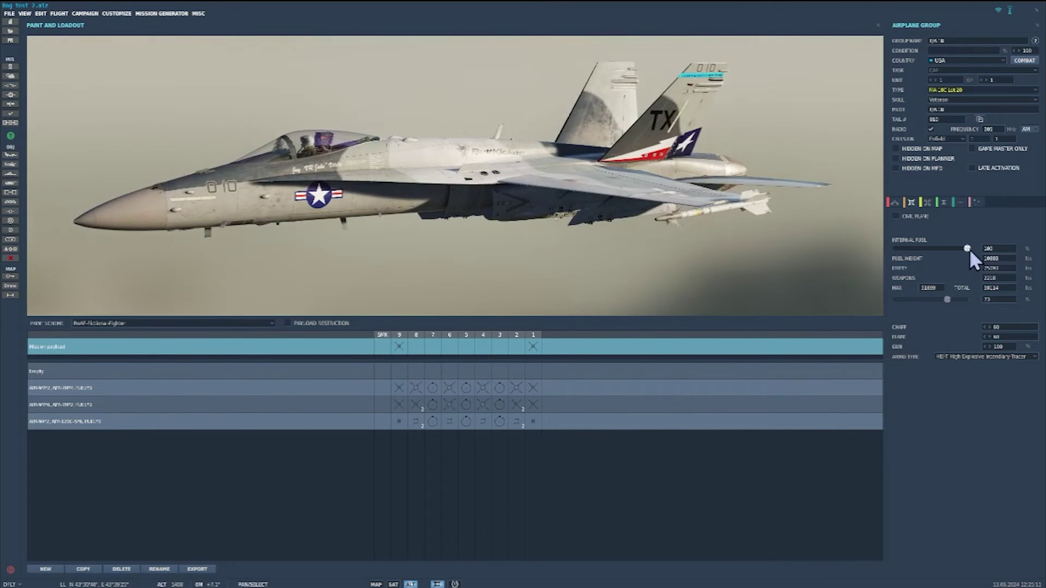
left_click_drag(967, 249, 929, 253)
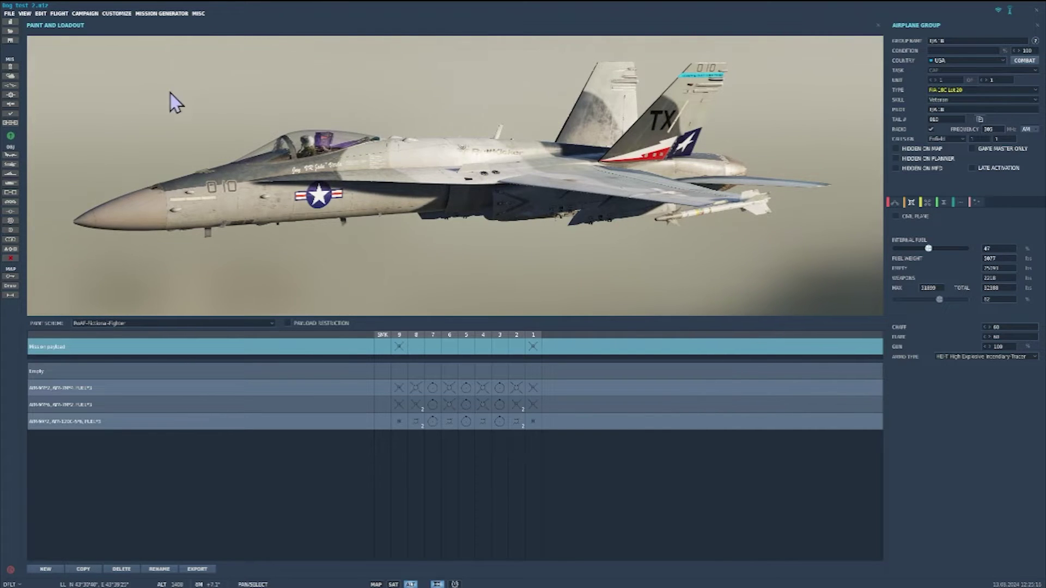
left_click(877, 25)
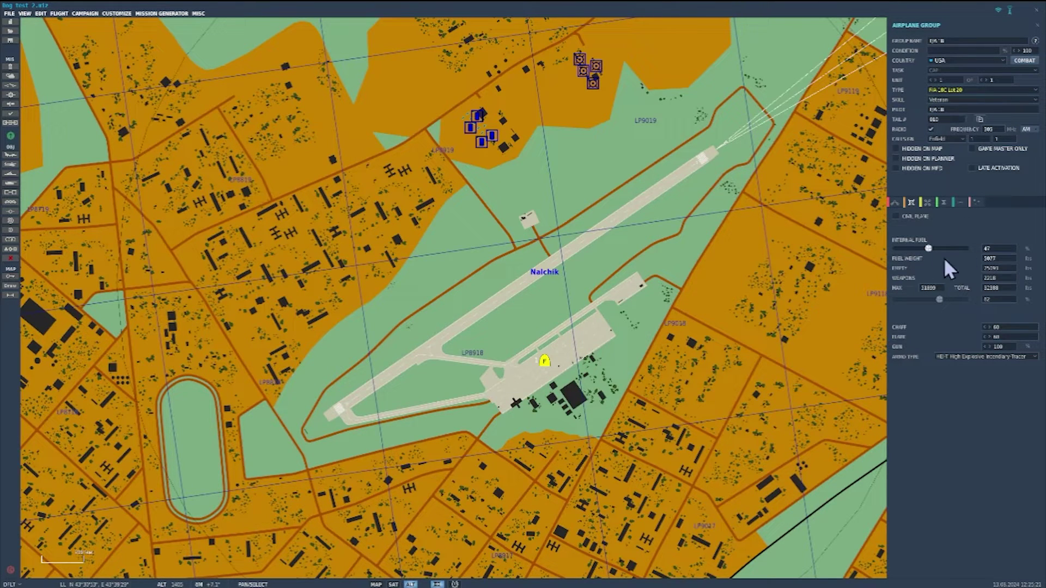
- Set the F/A-18C's first waypoint type to Takeoff from runway at Nalchik
left_click(894, 202)
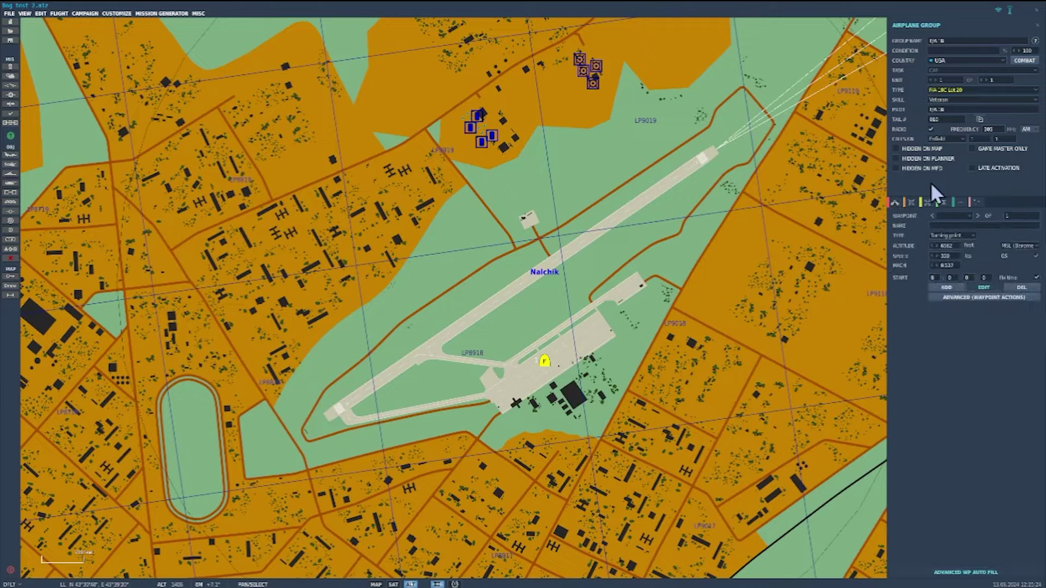
left_click(967, 236)
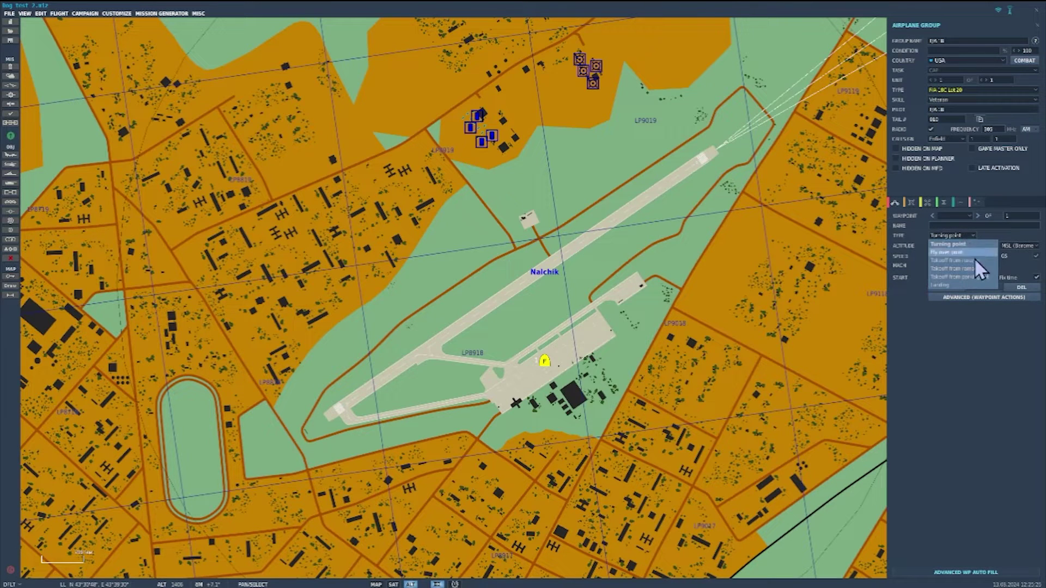
left_click(951, 260)
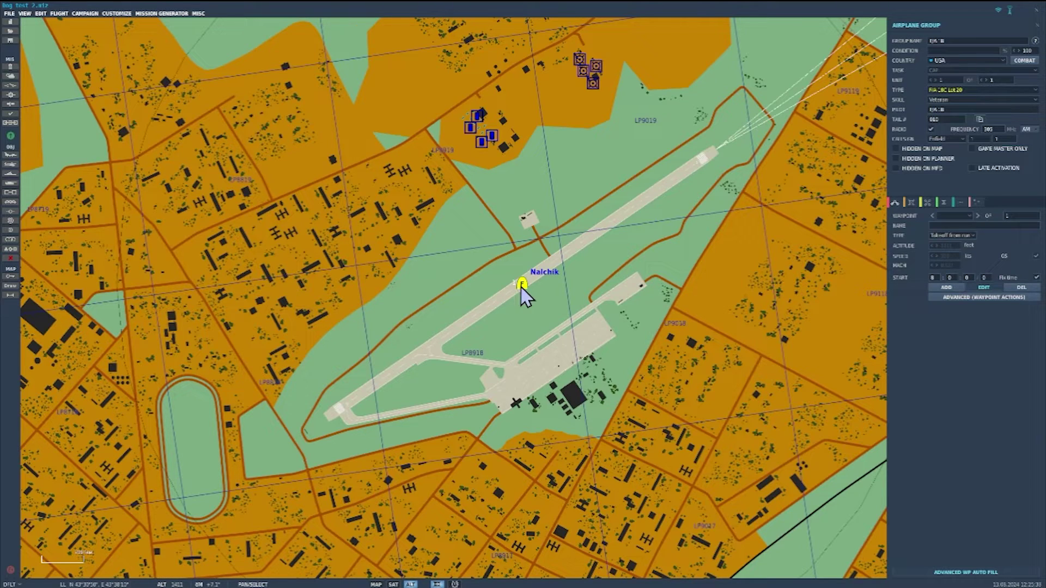
left_click(953, 238)
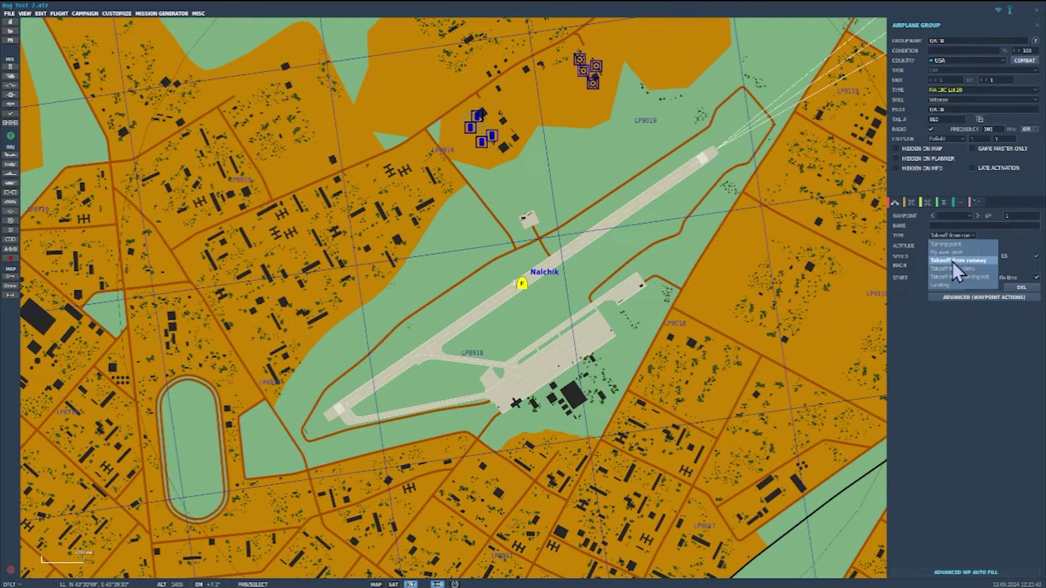
left_click(952, 260)
- Select the F/A-18C group at Nalchik and set its skill to Client
scroll(533, 299, "down", 1)
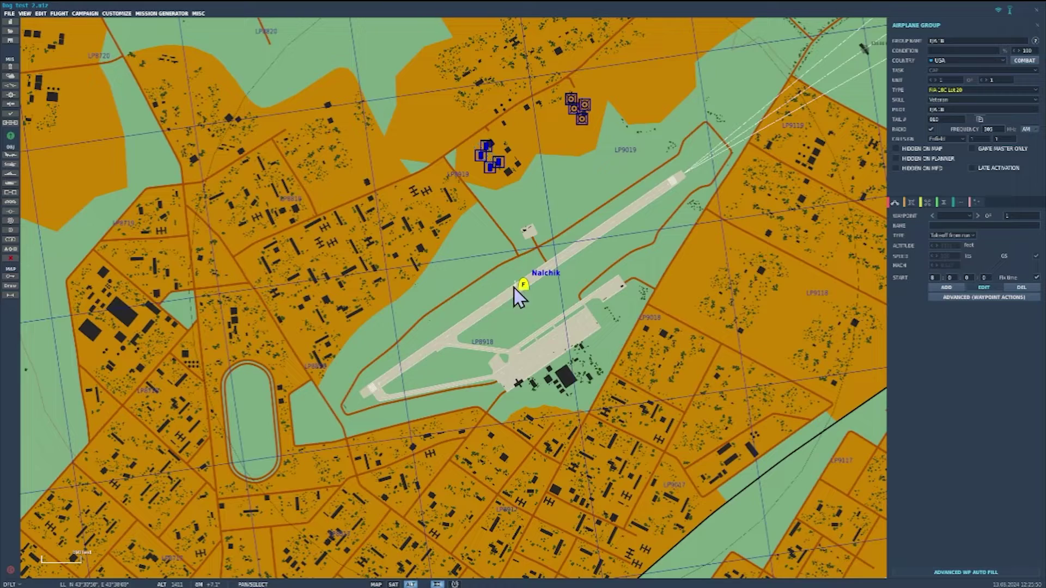
scroll(586, 264, "down", 4)
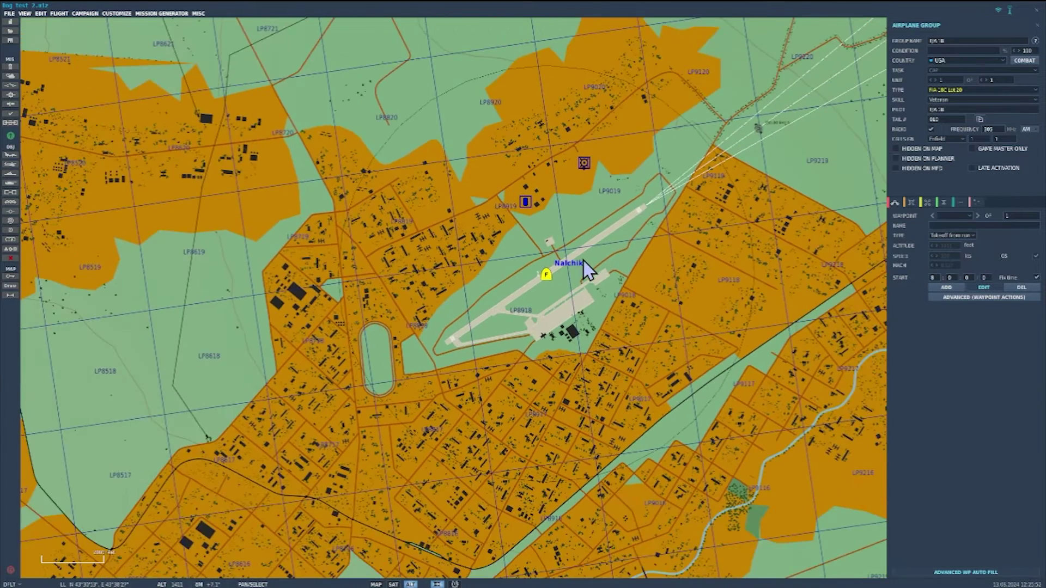
left_click(549, 275)
scroll(549, 276, "up", 2)
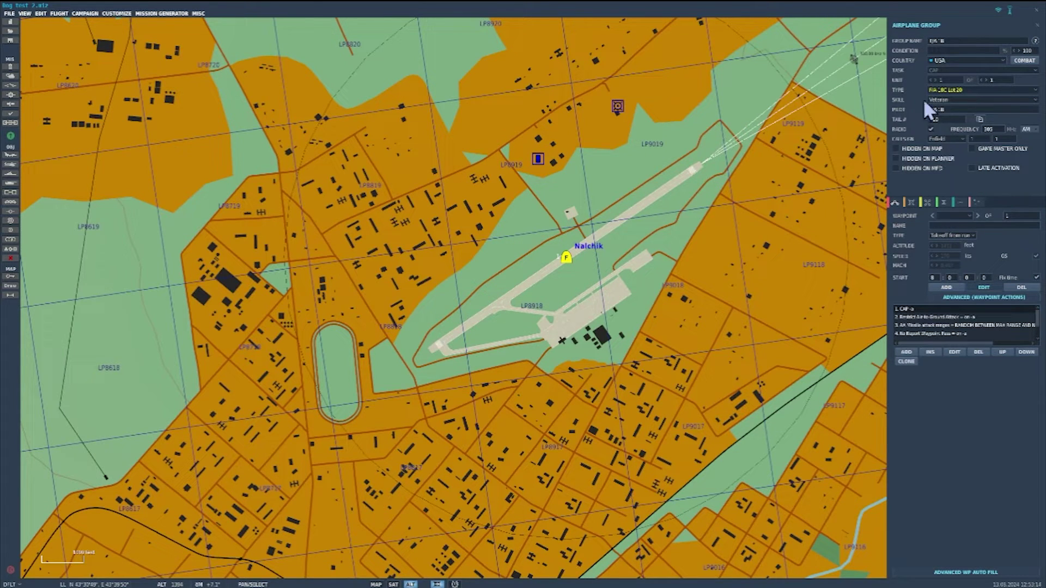
left_click(941, 99)
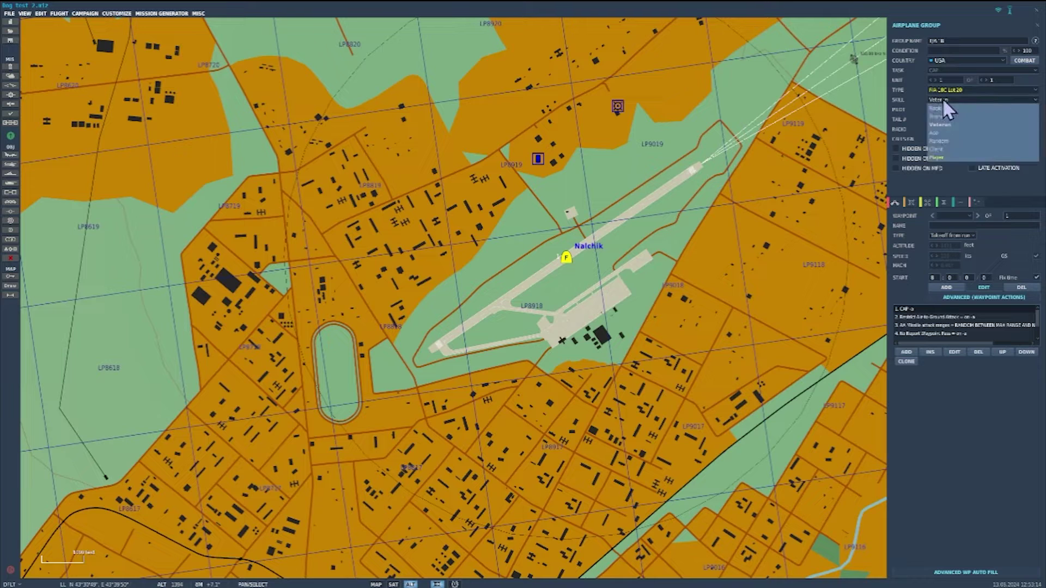
left_click(940, 148)
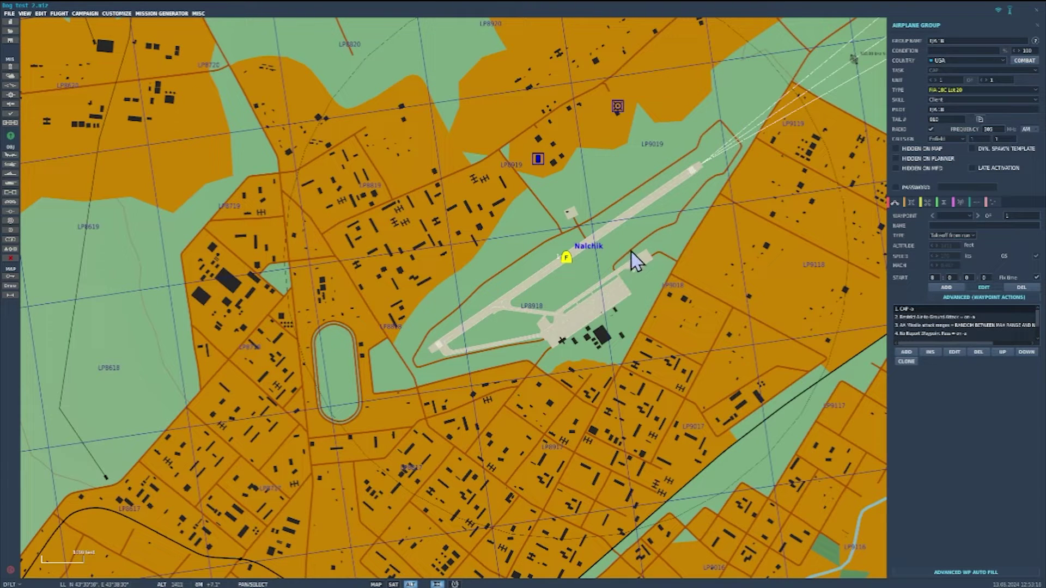
- Place a second USA airplane group over the mountains well west of Nalchik
scroll(604, 305, "down", 5)
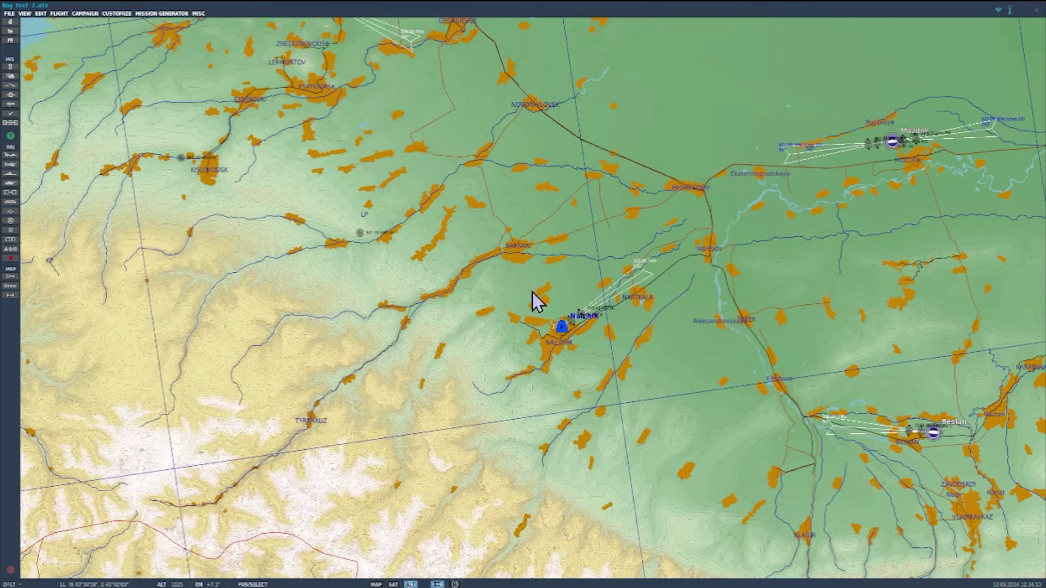
left_click_drag(579, 310, 562, 240)
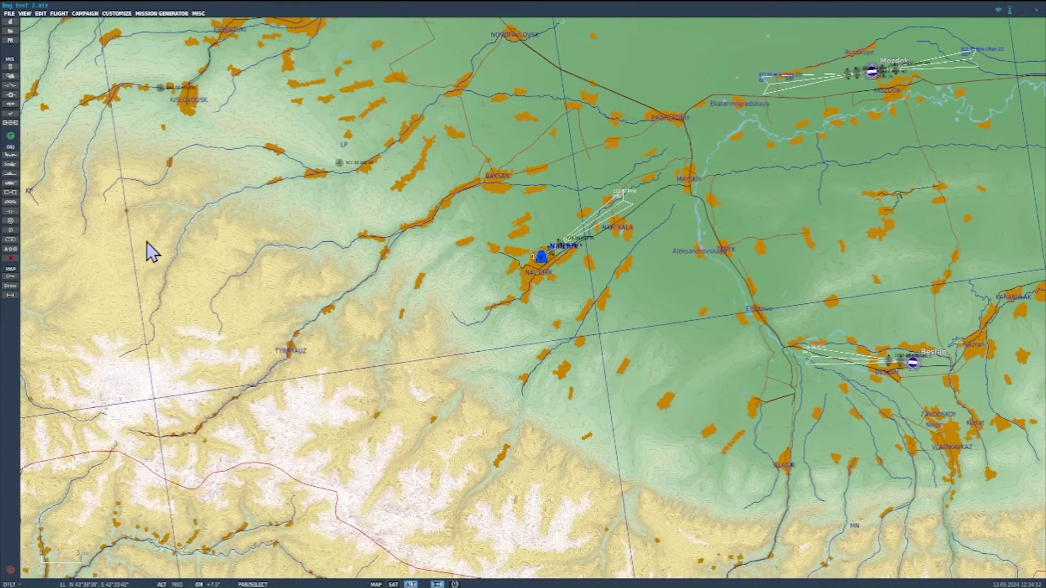
left_click(7, 155)
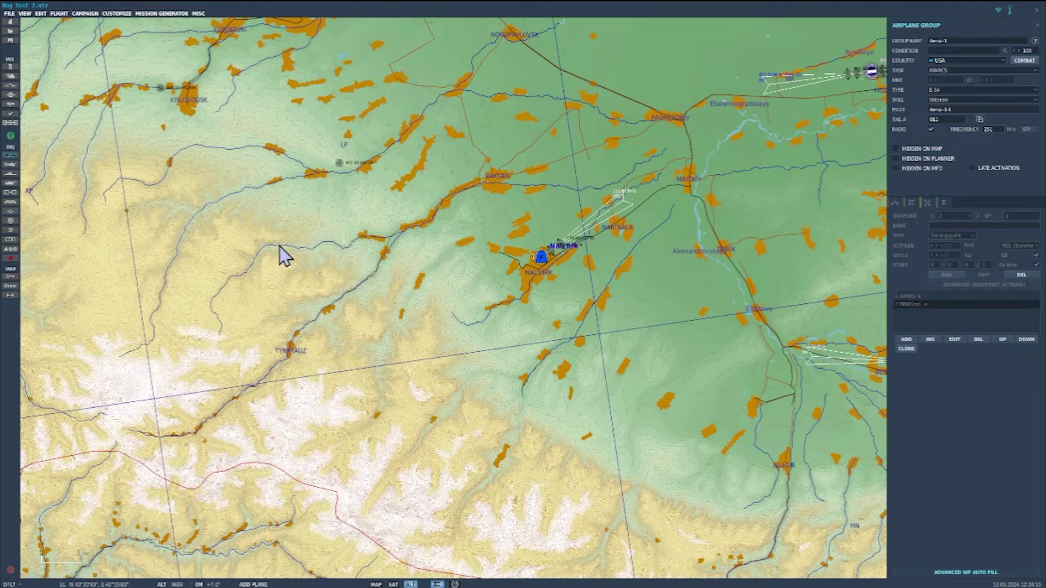
left_click(165, 225)
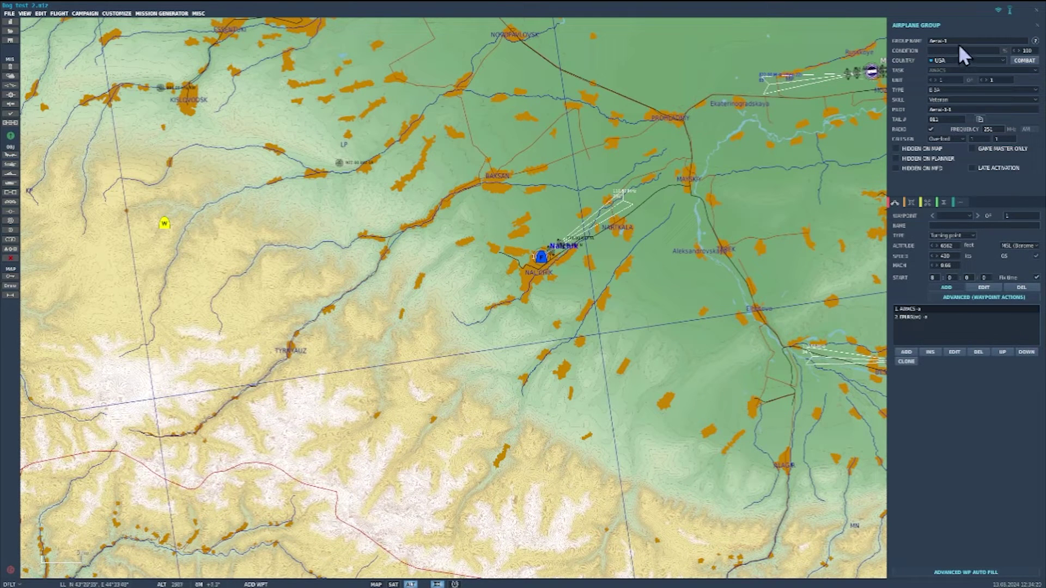
- Check the E-3A group's task and loadout, and set its pilot name to AWACS
left_click(952, 71)
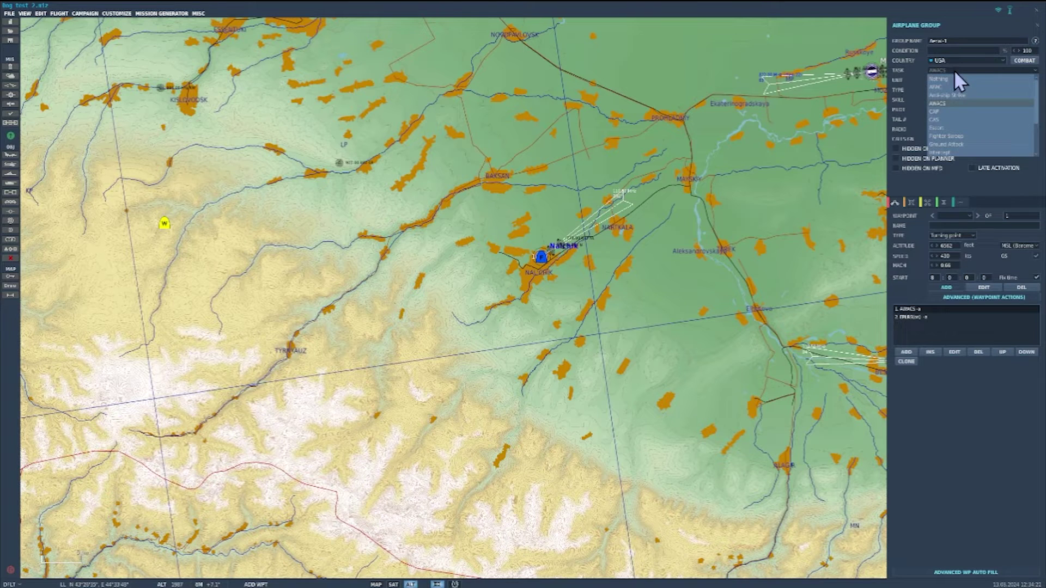
left_click(953, 69)
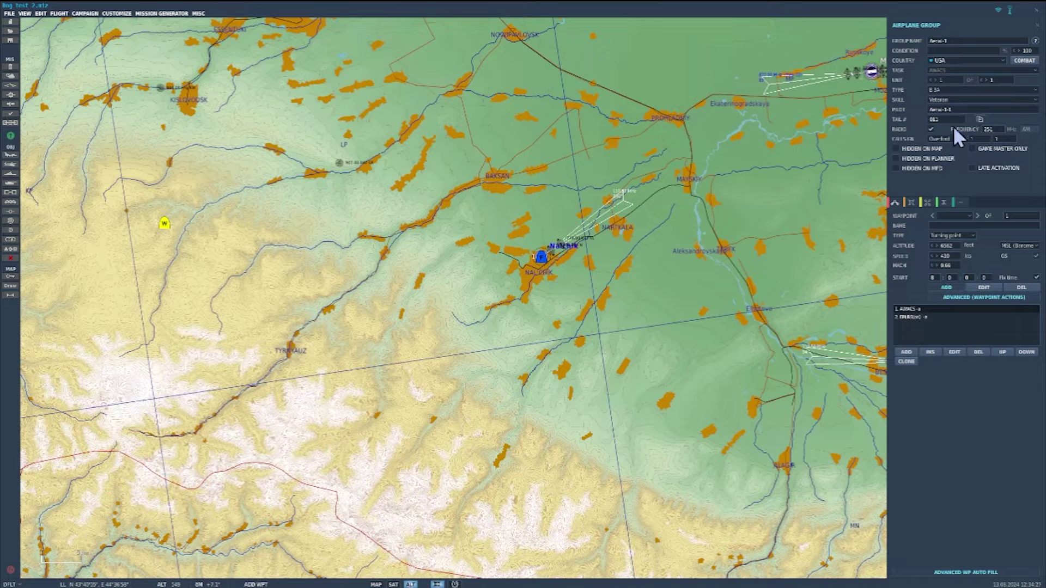
left_click(910, 202)
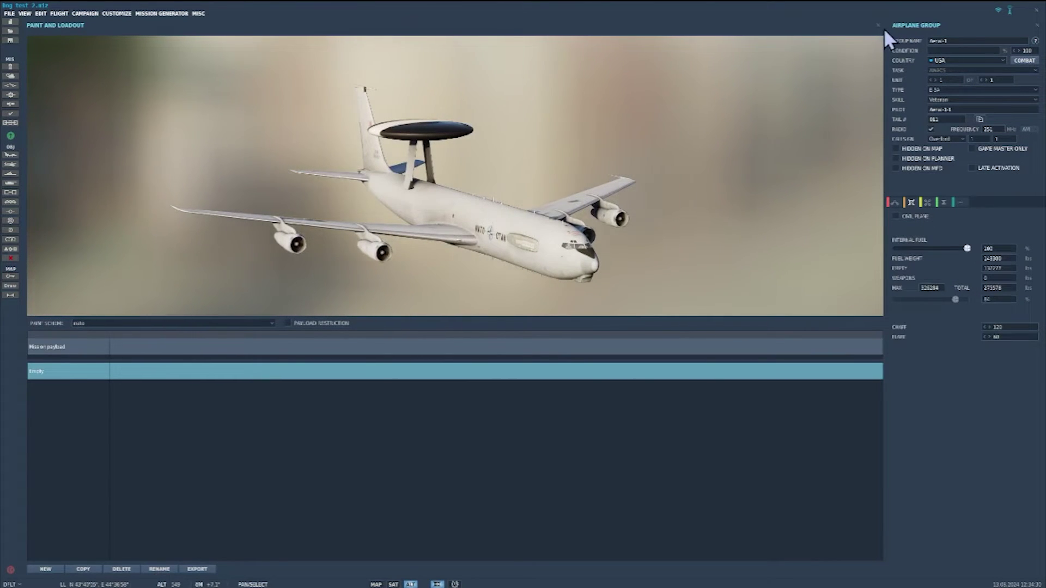
left_click(877, 25)
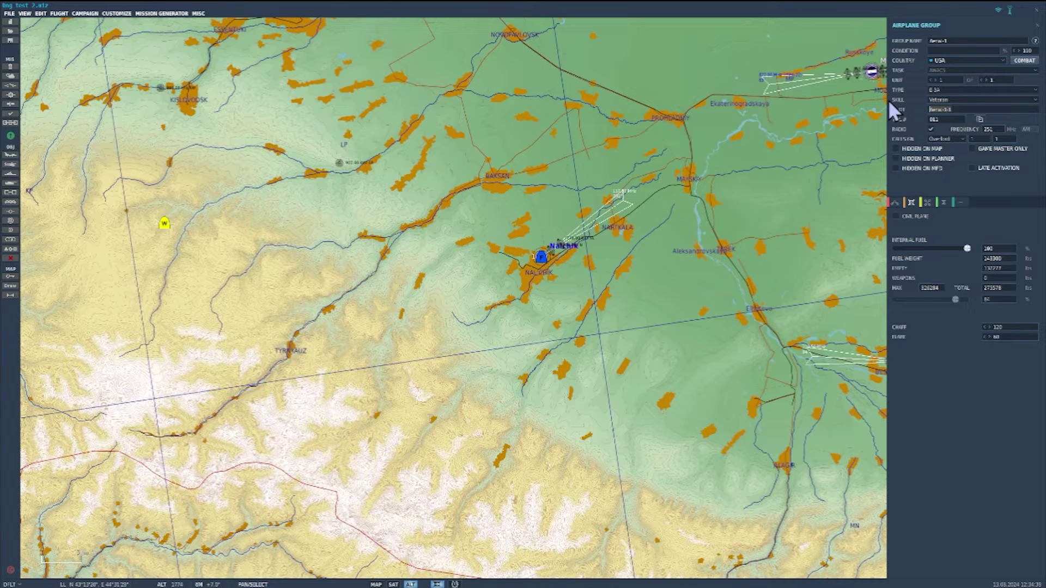
type("AWACS")
- Add waypoint 1 to the AWACS route along the mountain edge southeast of Nalchik
left_click(894, 202)
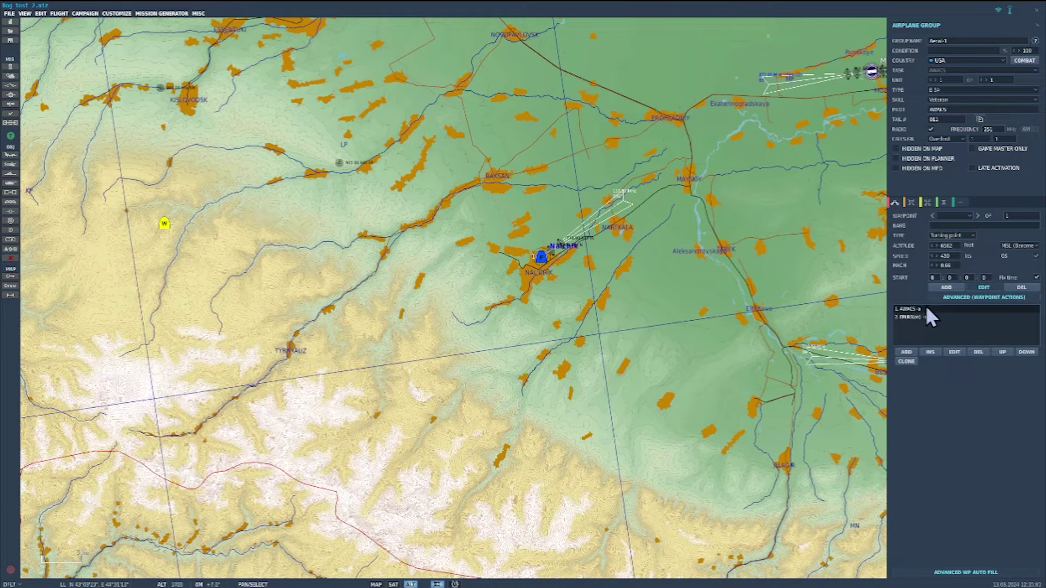
left_click(941, 289)
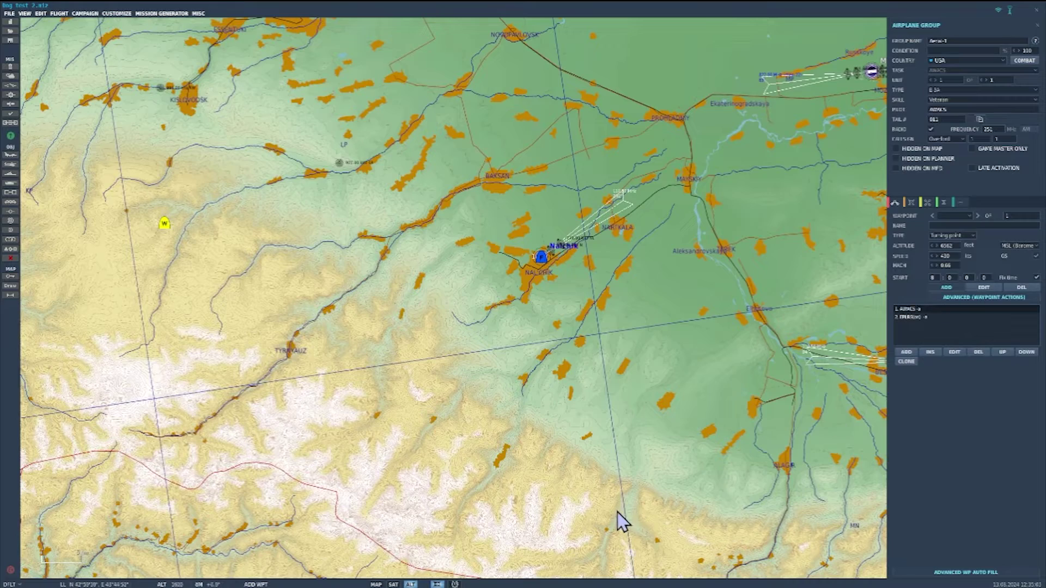
left_click(651, 490)
right_click_drag(670, 466, 610, 403)
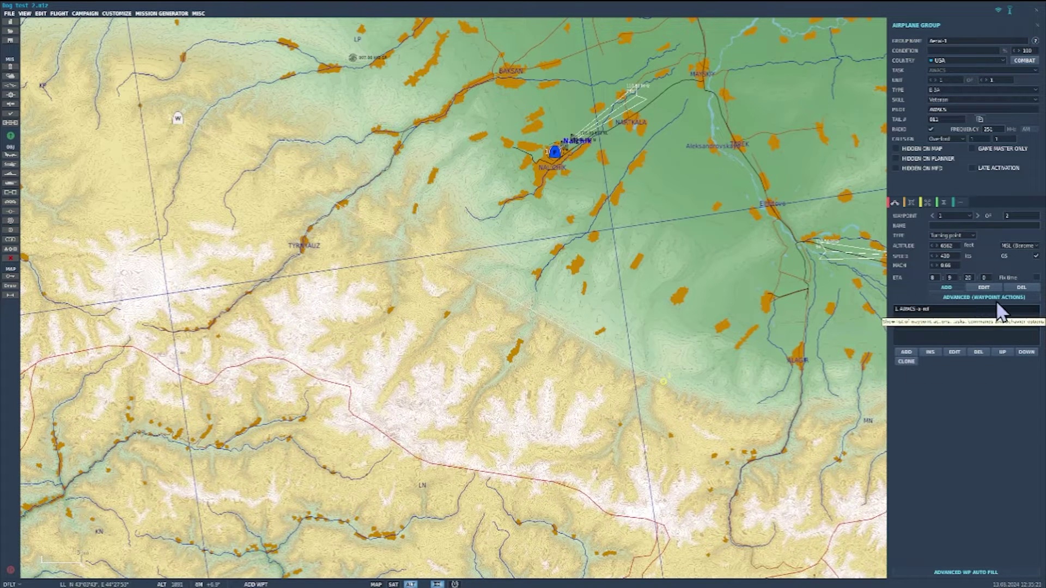
- Add an Orbit task to the AWACS's waypoint 1 with an altitude of 30000 feet
left_click(906, 352)
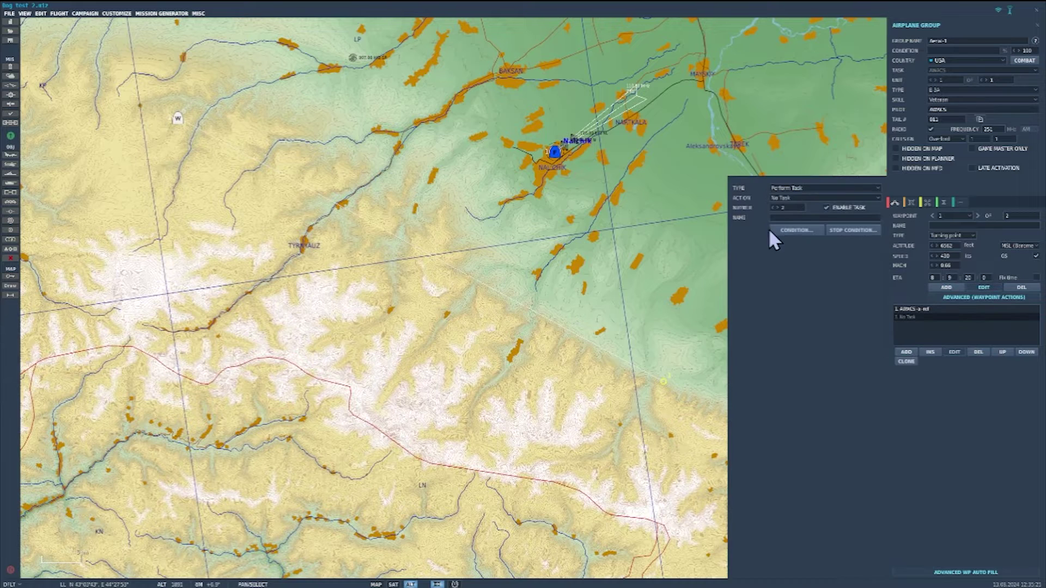
left_click(805, 188)
left_click(806, 190)
left_click(796, 198)
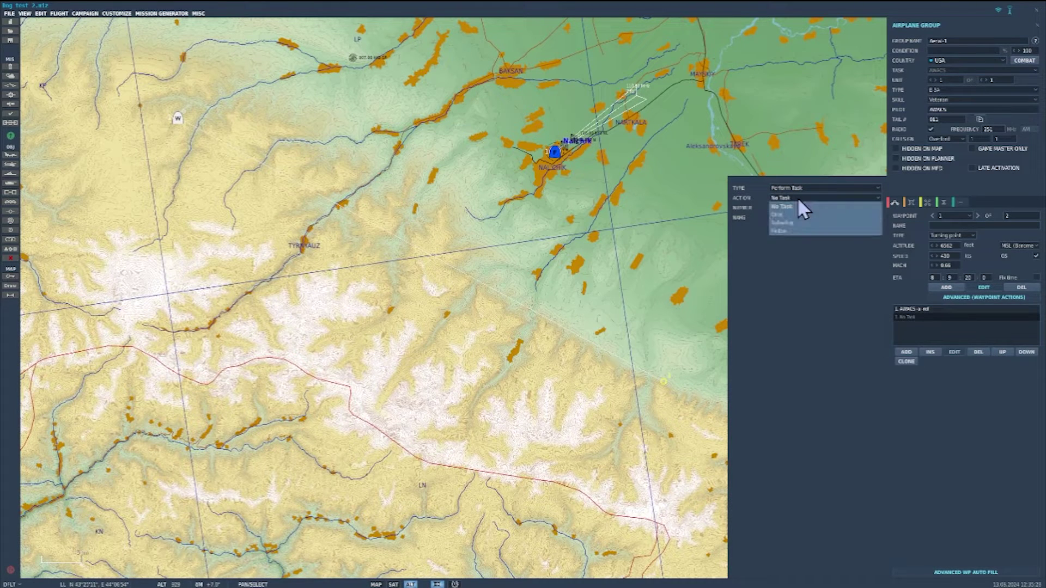
left_click(784, 216)
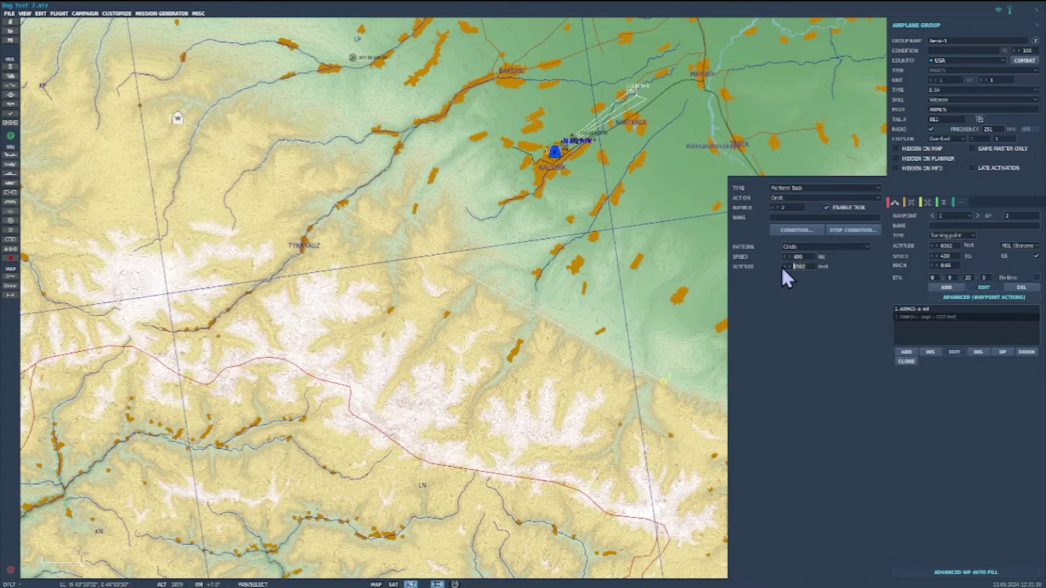
type("30000")
- Place a third airplane group near Lermontov, just southwest of Mineralnye Vody
scroll(478, 222, "down", 2)
scroll(477, 222, "down", 1)
left_click_drag(478, 223, 467, 327)
left_click(600, 138)
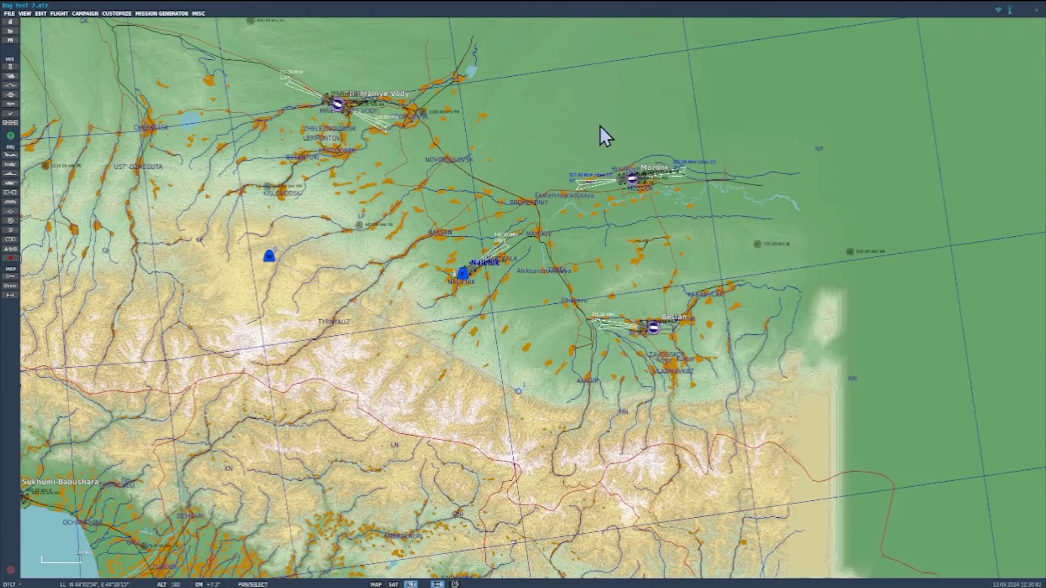
left_click(10, 155)
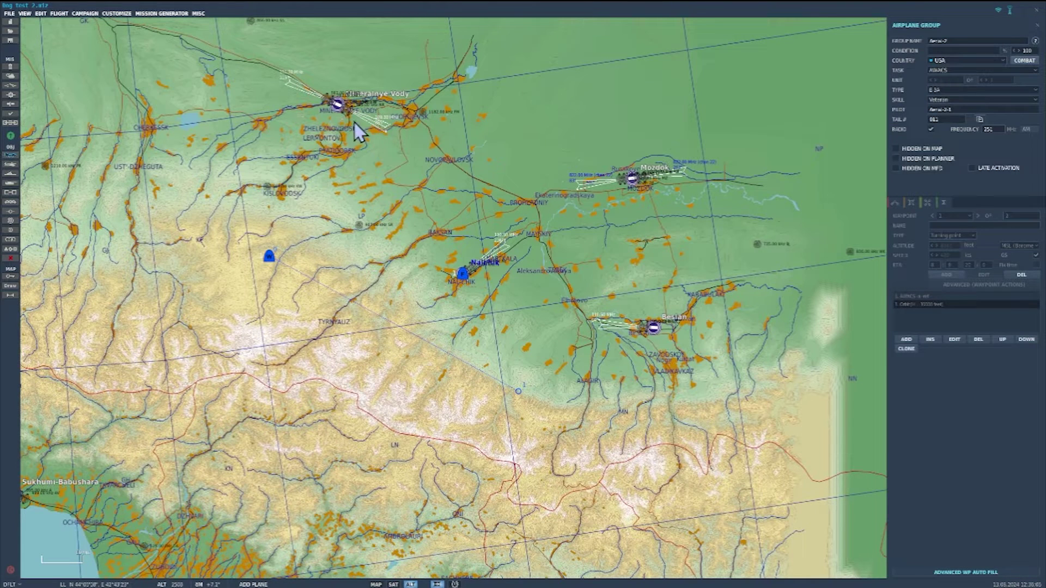
left_click(291, 140)
left_click(983, 287)
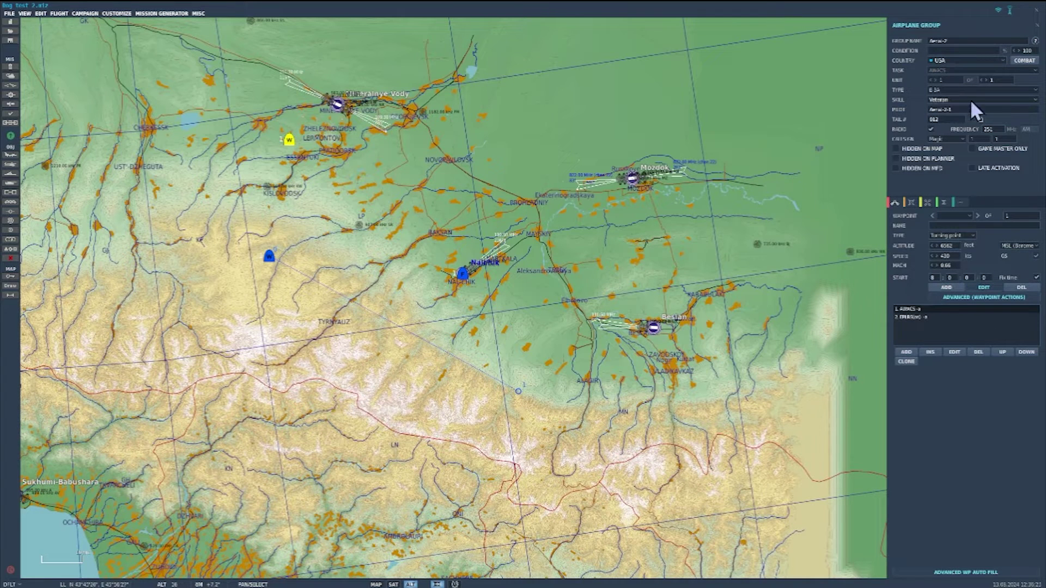
- Set the new group's task to CAP and its country to Russia
left_click(987, 69)
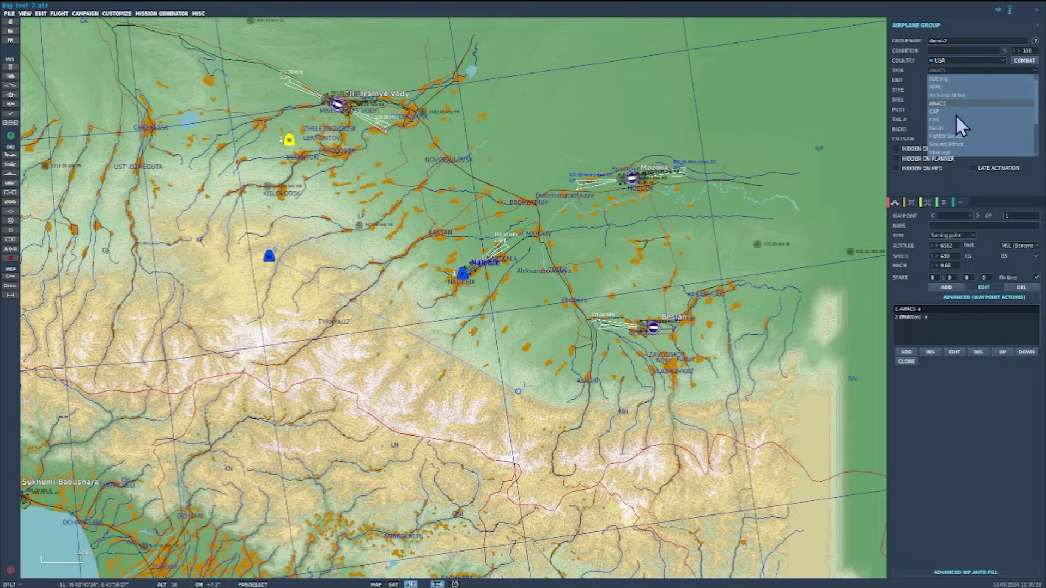
left_click(934, 111)
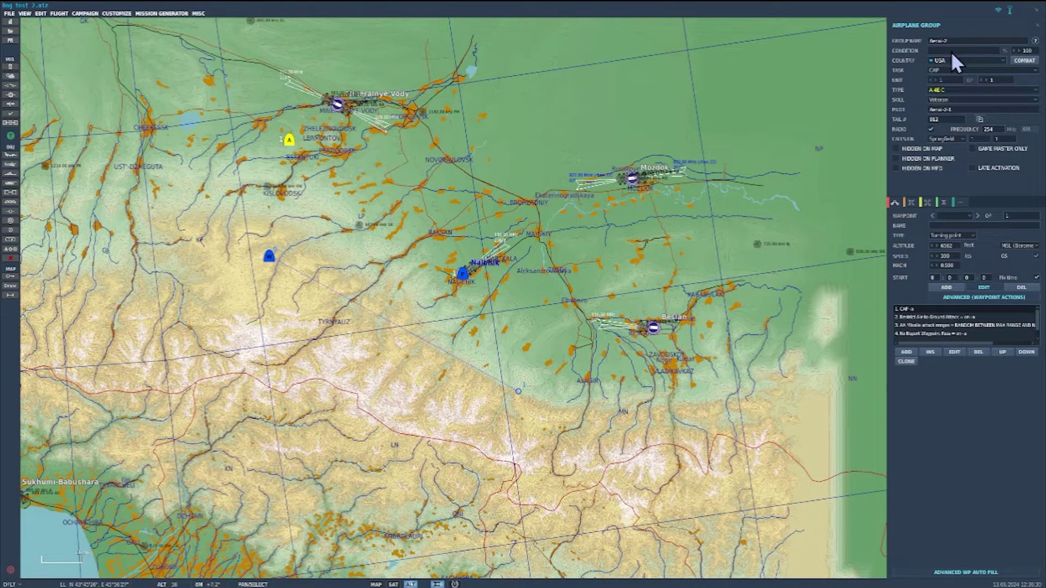
left_click(950, 61)
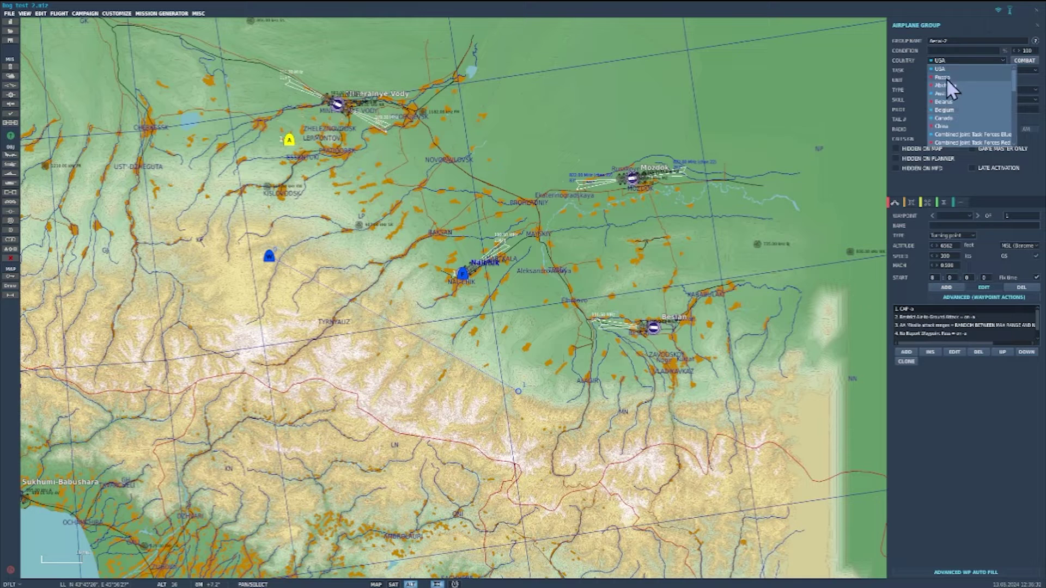
left_click(946, 77)
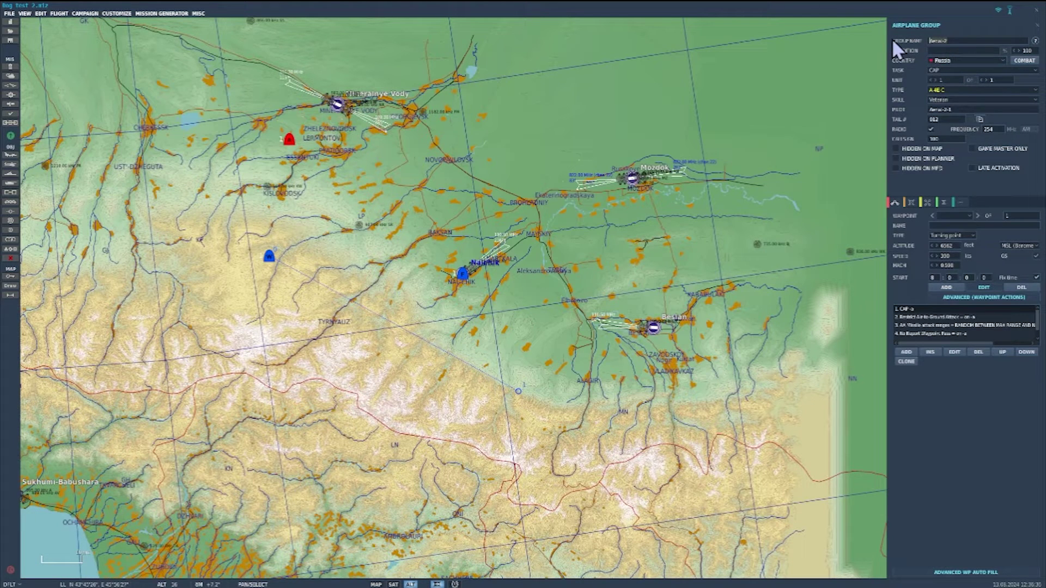
- Rename the Russian airplane group as F5 Group
type("B")
type("5")
type(" Group")
- Add waypoint 1 between Mozdok and Beslan to the Russian group's route and set its aircraft type to F-5E-3
left_click(946, 287)
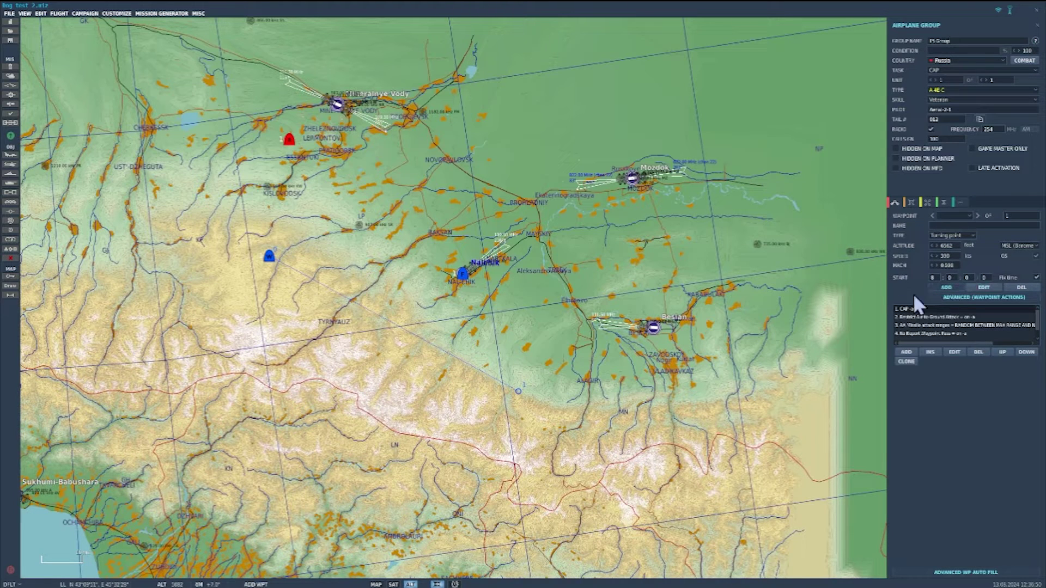
left_click(656, 256)
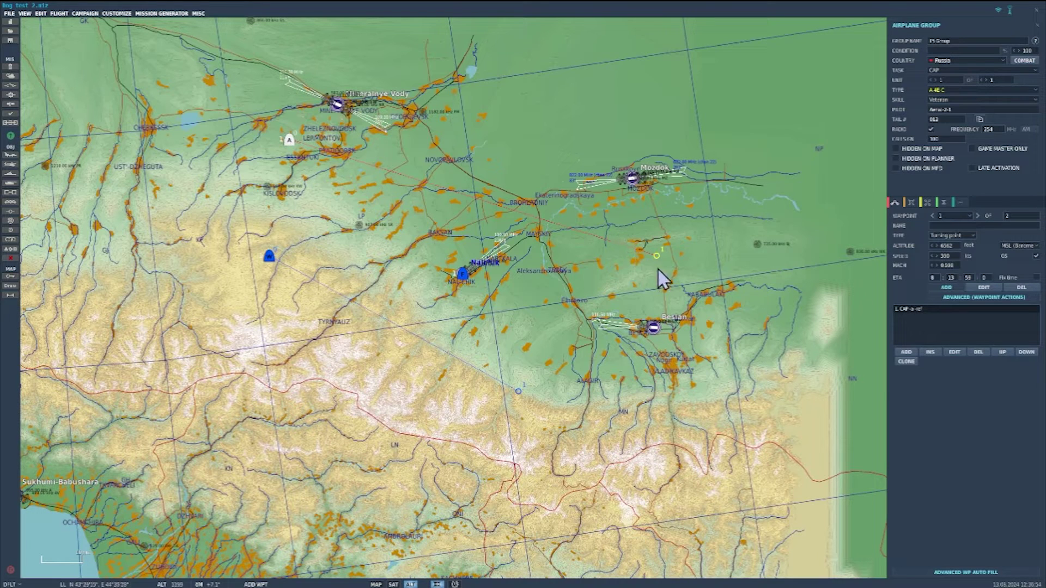
left_click(953, 90)
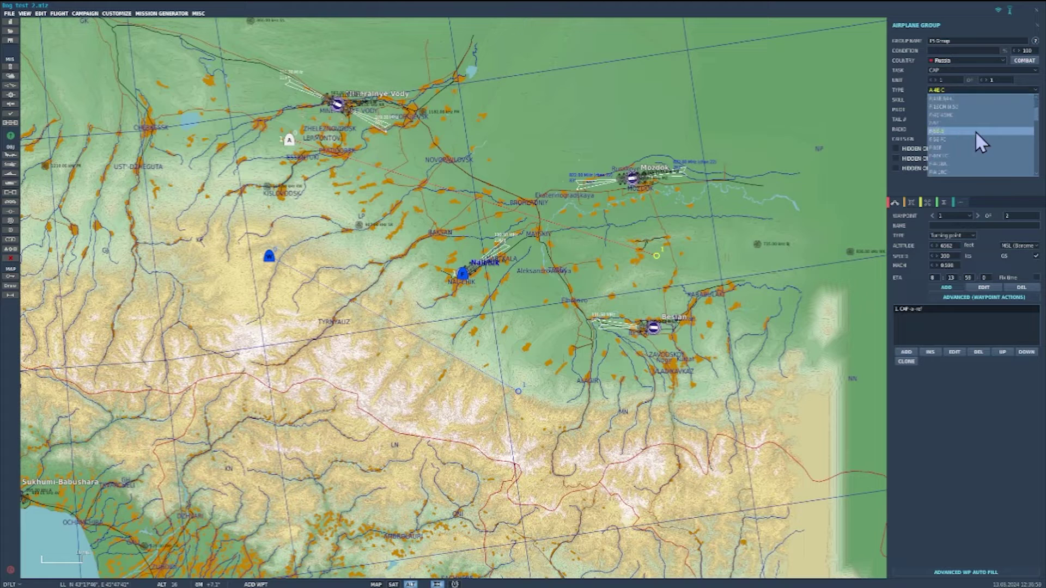
left_click(952, 130)
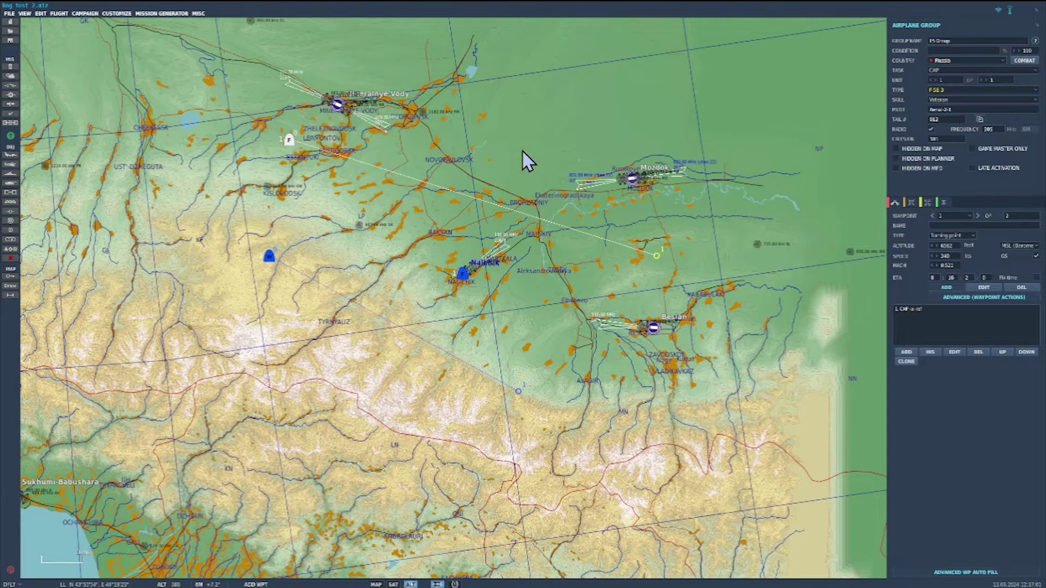
- Equip the F-5E-3 with the first preset payload of two AIM-9 missiles and three 150-gallon fuel tanks, inspecting the model
left_click(910, 201)
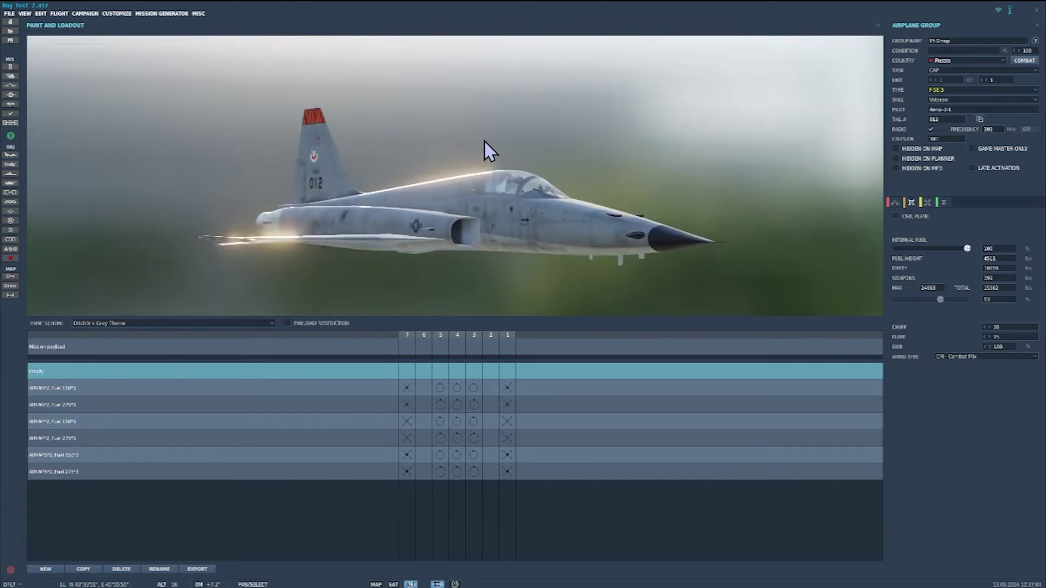
left_click_drag(484, 139, 440, 193)
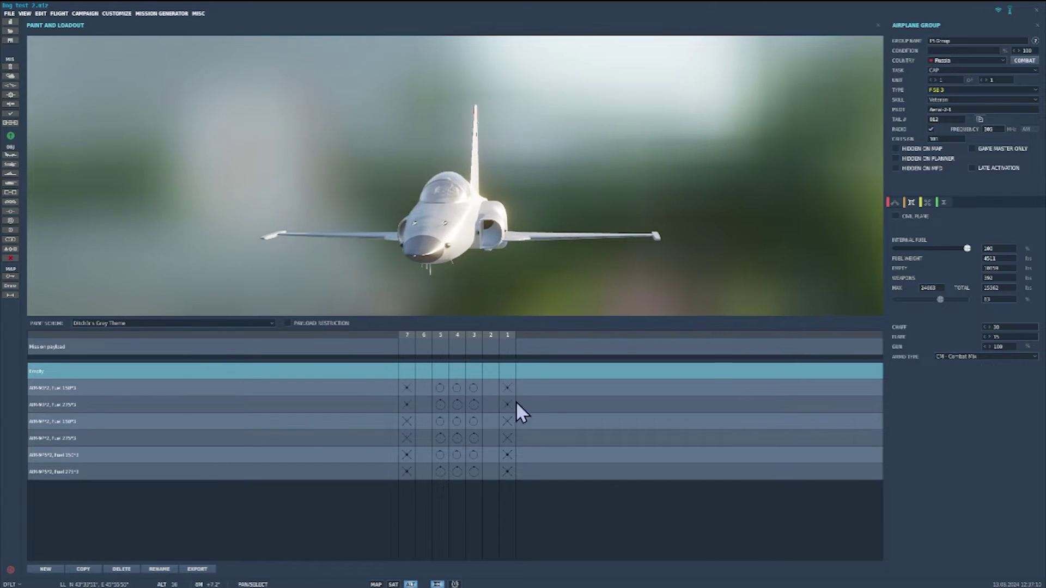
left_click(456, 390)
left_click_drag(598, 215, 554, 348)
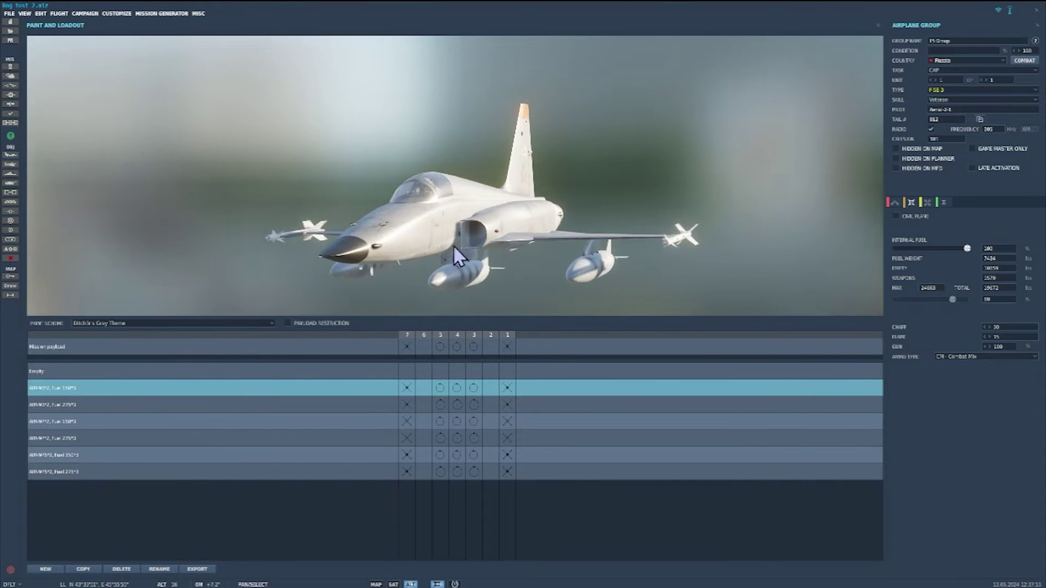
left_click_drag(453, 245, 489, 246)
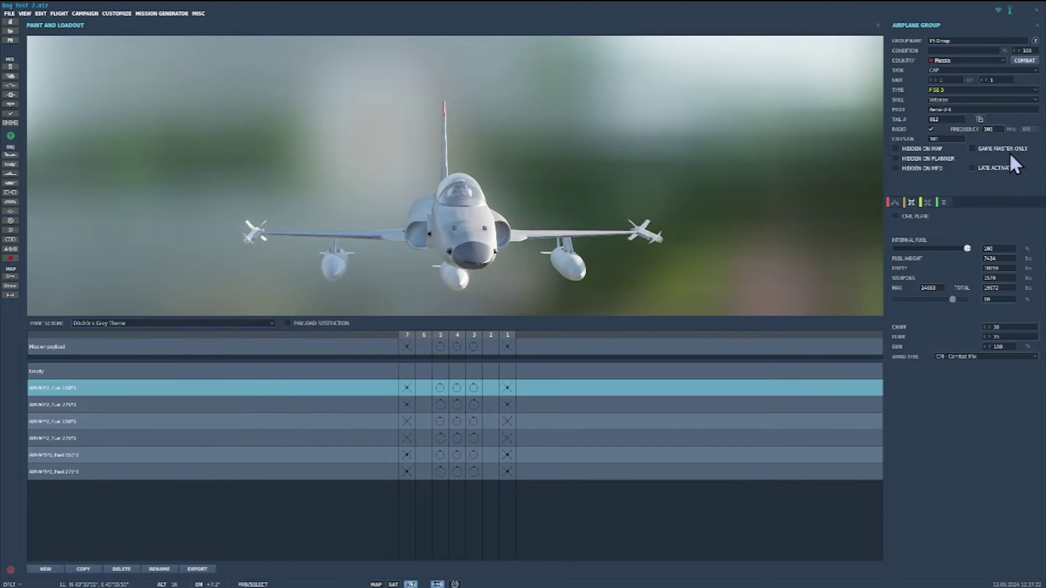
- Enable late activation for the F-5E-3 group and set its pilot name to F5 Group
left_click(972, 169)
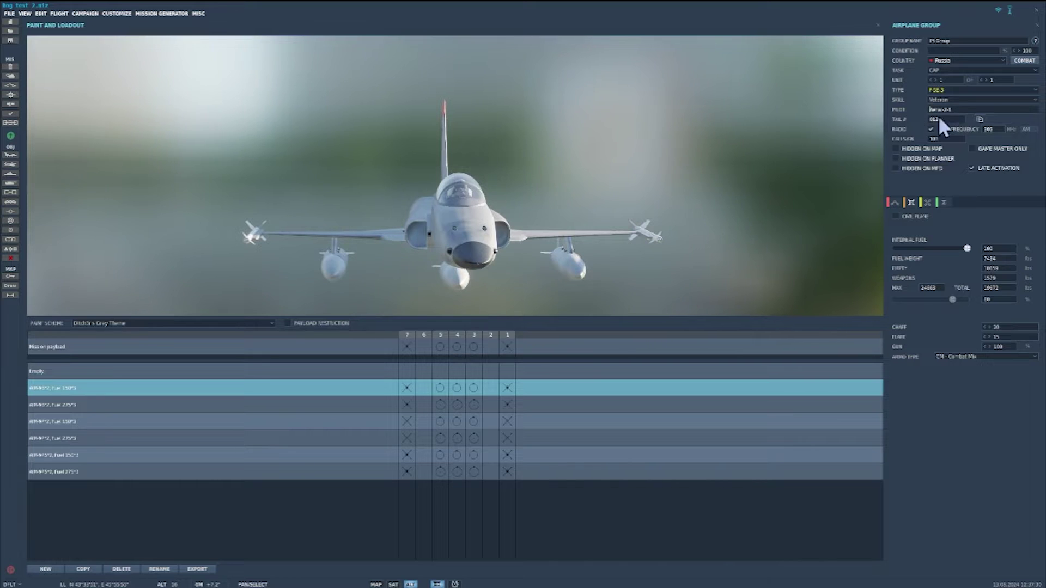
left_click(952, 109)
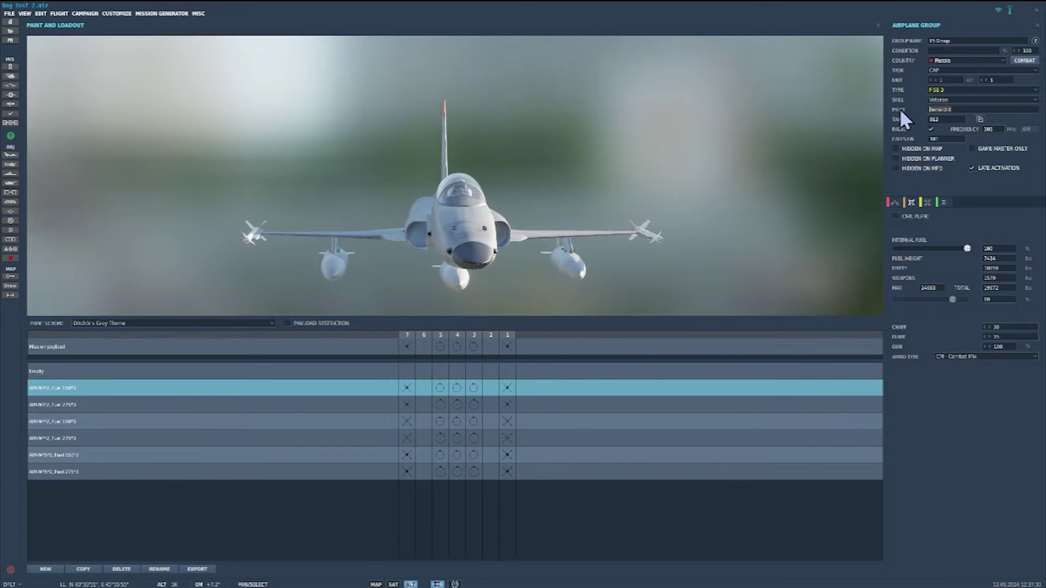
type("F5 Group")
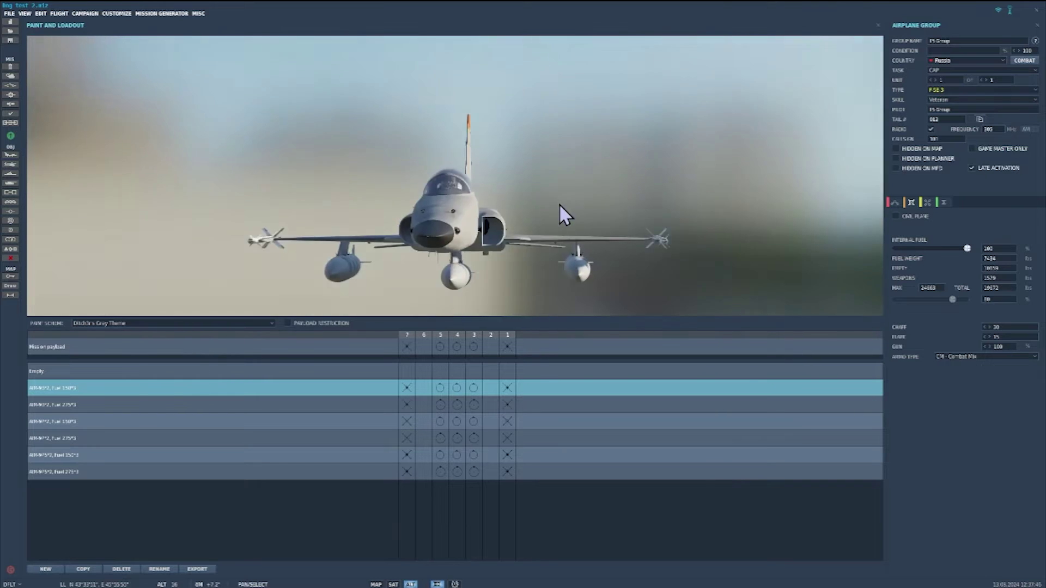
- Add an Orbit task to the F-5E-3's waypoint 1 with speed 350 and altitude 12000 feet
left_click(895, 202)
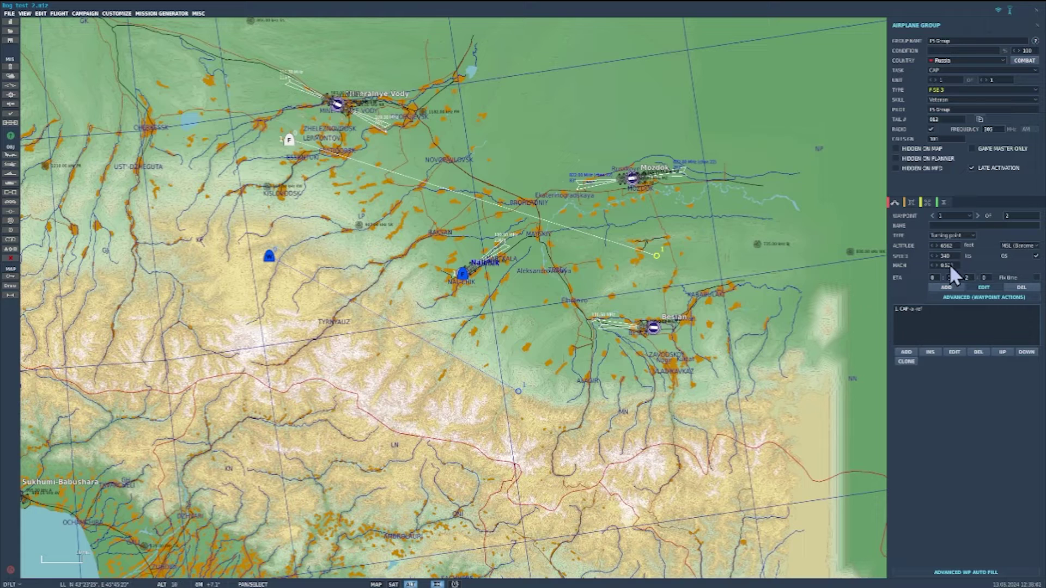
left_click(905, 353)
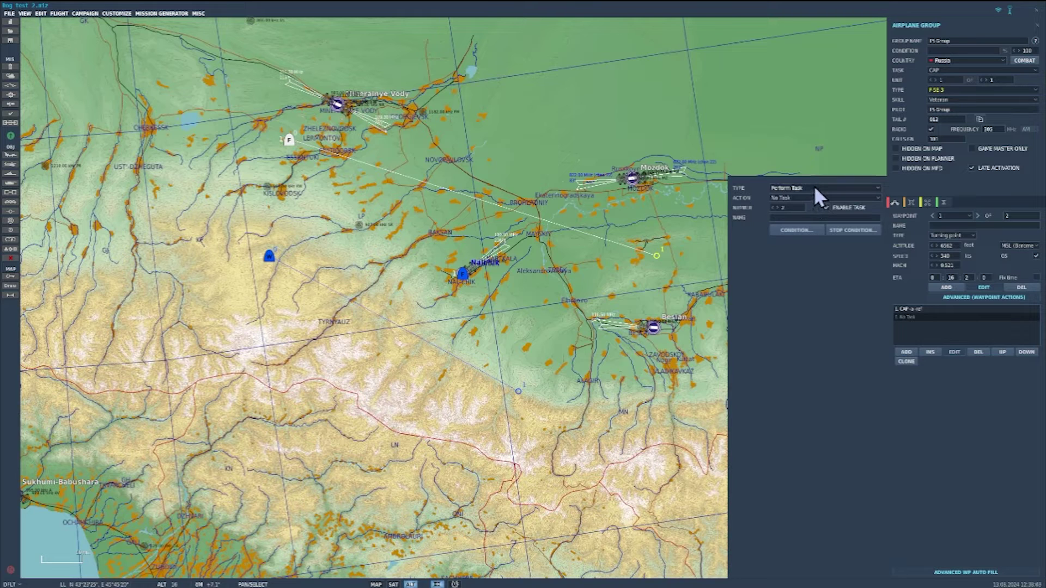
left_click(808, 198)
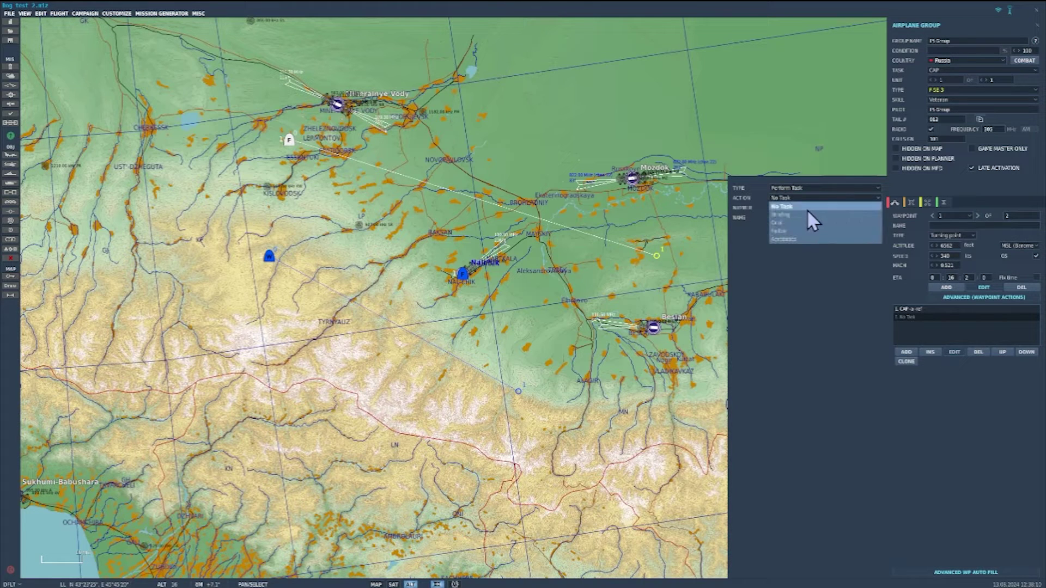
left_click(782, 223)
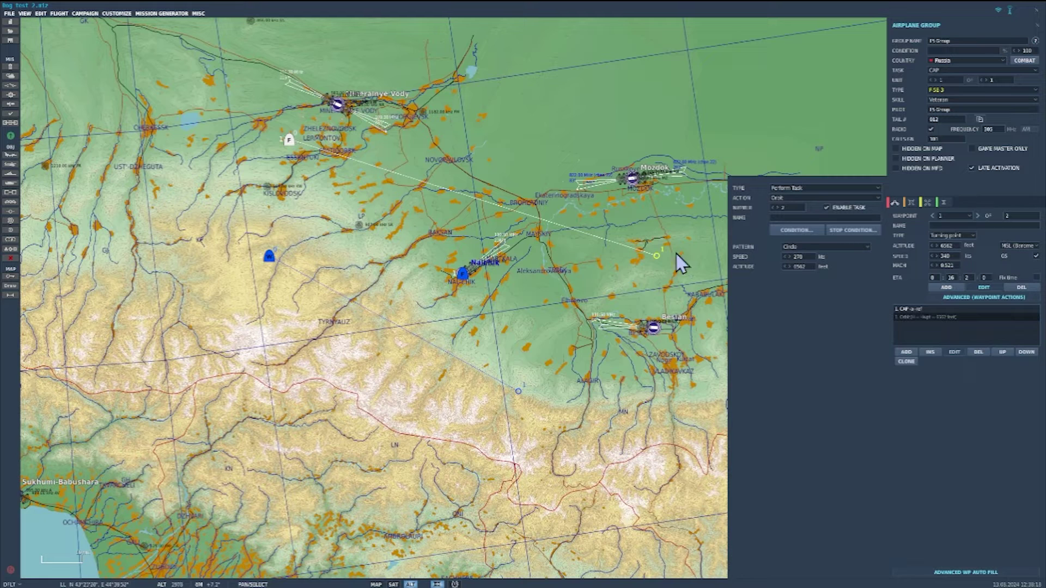
left_click(865, 246)
type("350")
type("12")
type("000")
- Add another action to the F-5E-3's waypoint 1 as an ROE option and bring up its engagement rules
left_click(900, 352)
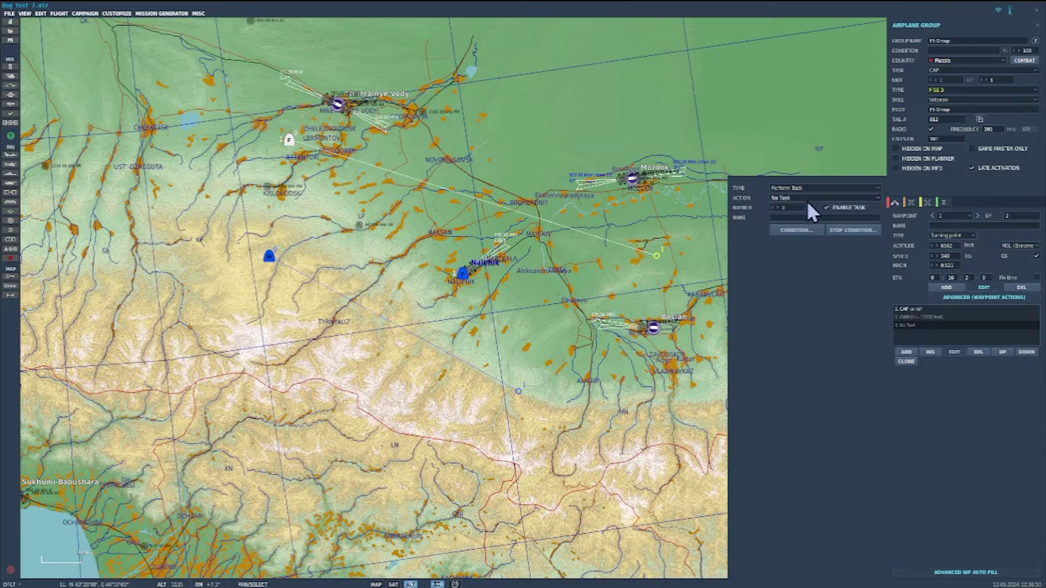
left_click(822, 189)
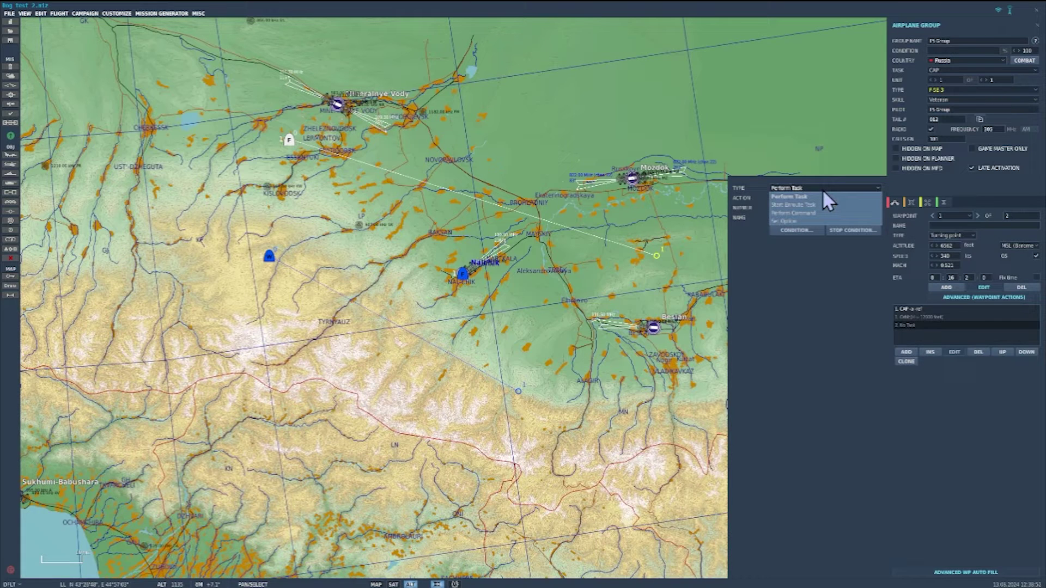
left_click(795, 221)
left_click(779, 199)
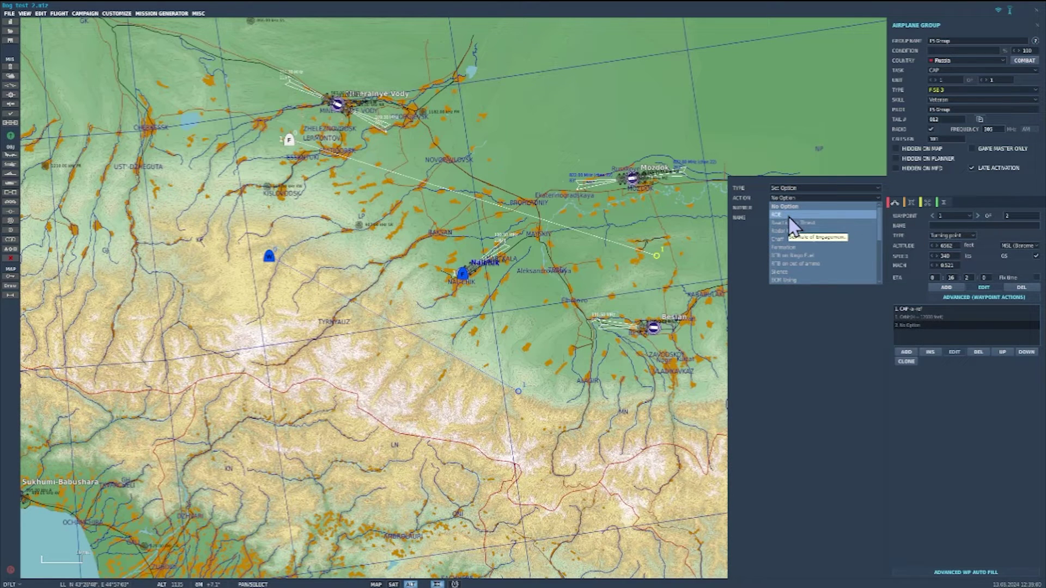
left_click(789, 216)
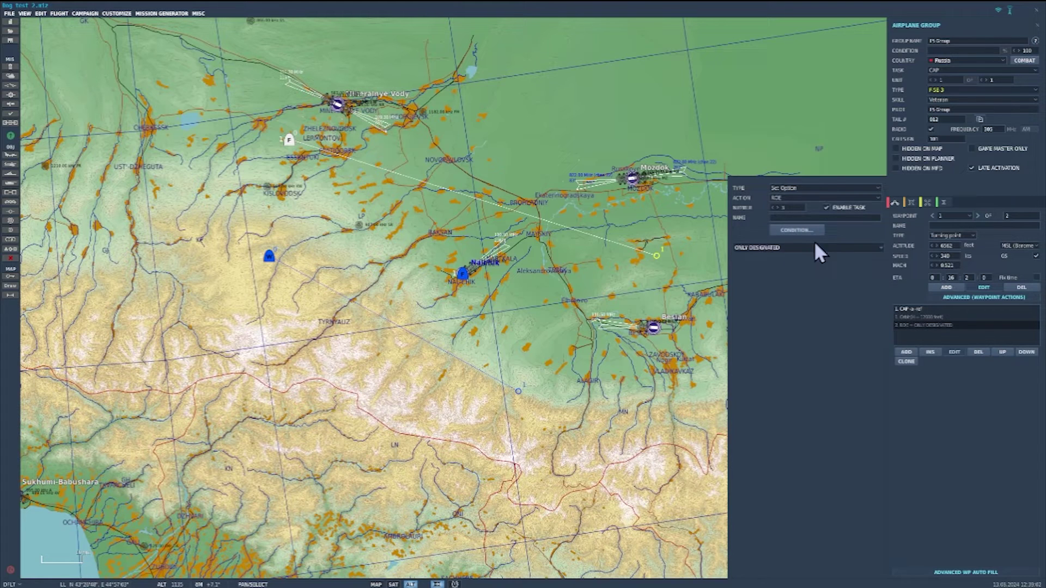
left_click(760, 248)
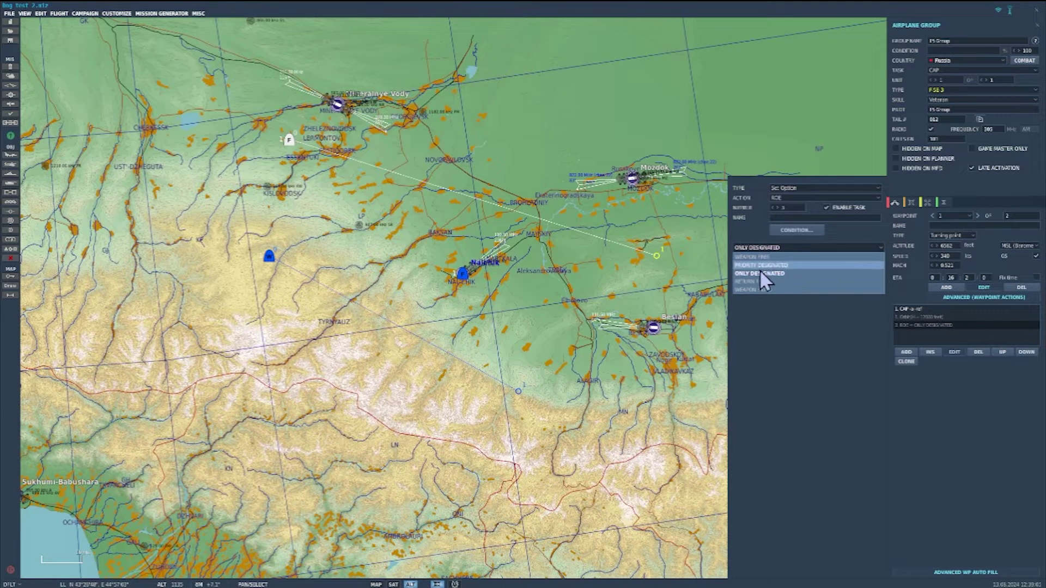
- Change the new action to a Search Then Engage Unit enroute task targeting the F/A 18 group and unit, with weapon AUTO
left_click(804, 186)
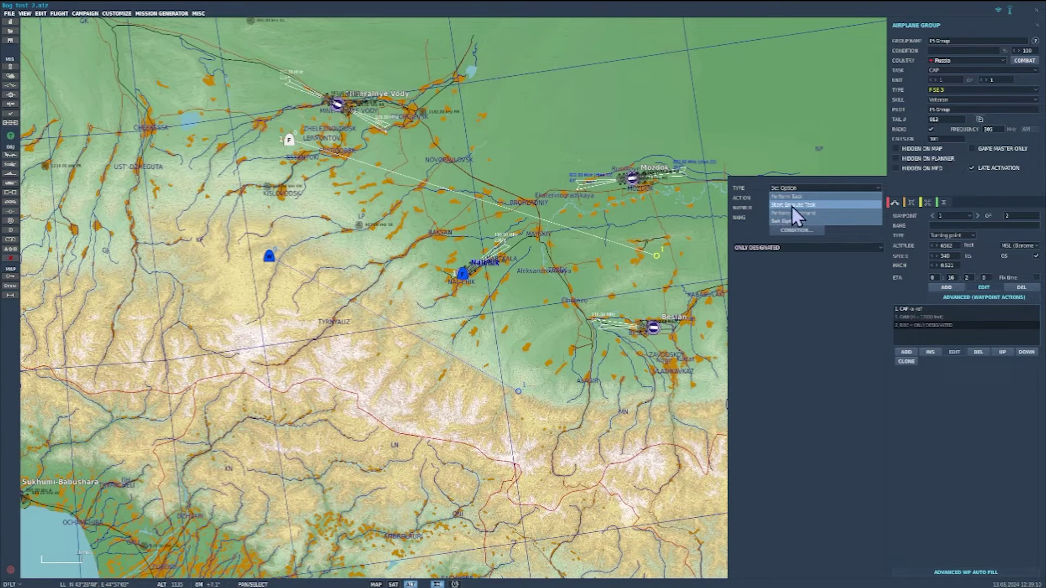
left_click(799, 205)
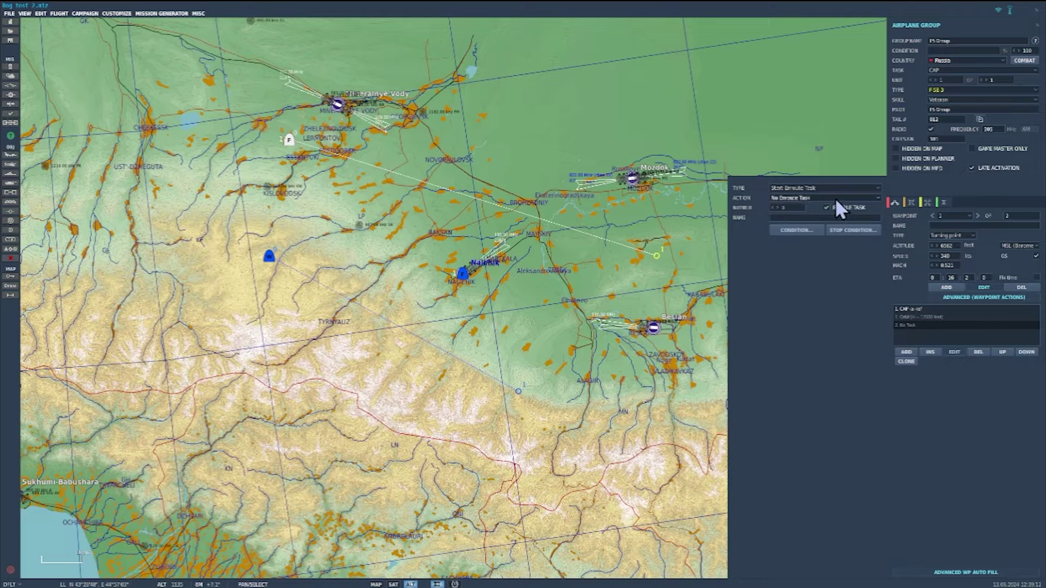
left_click(823, 199)
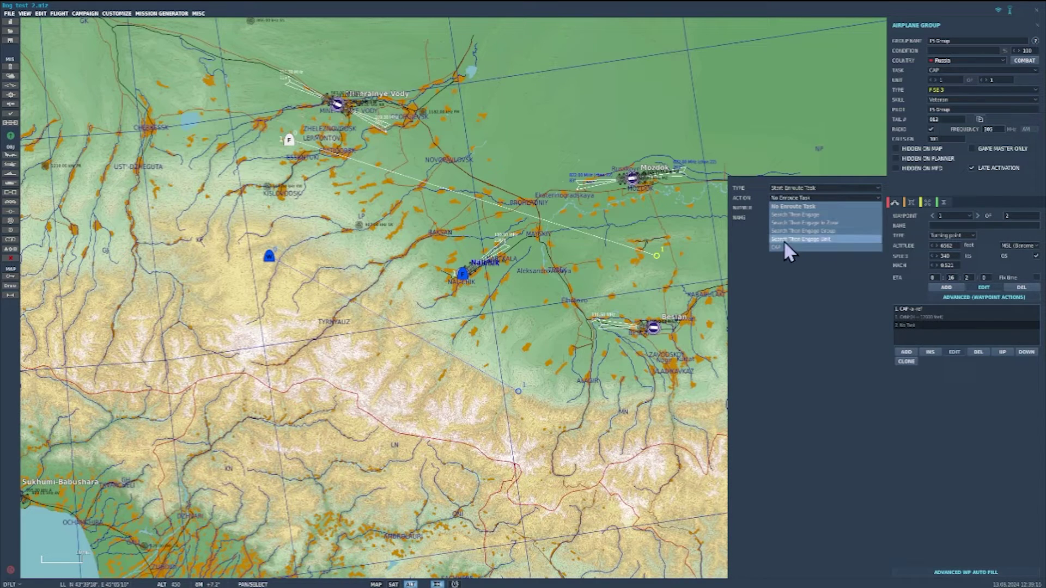
left_click(810, 238)
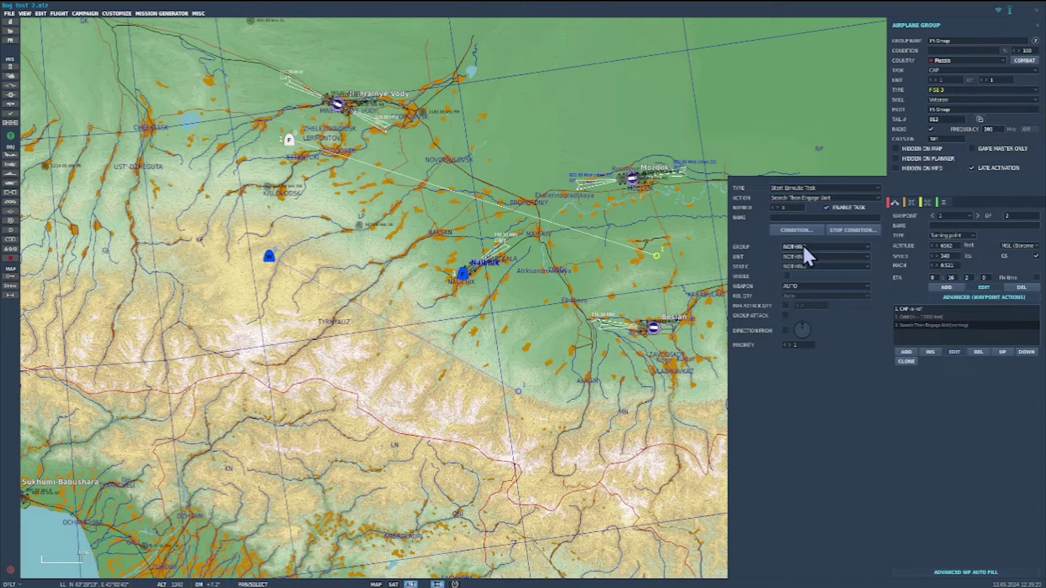
left_click(825, 257)
left_click(791, 273)
left_click(810, 286)
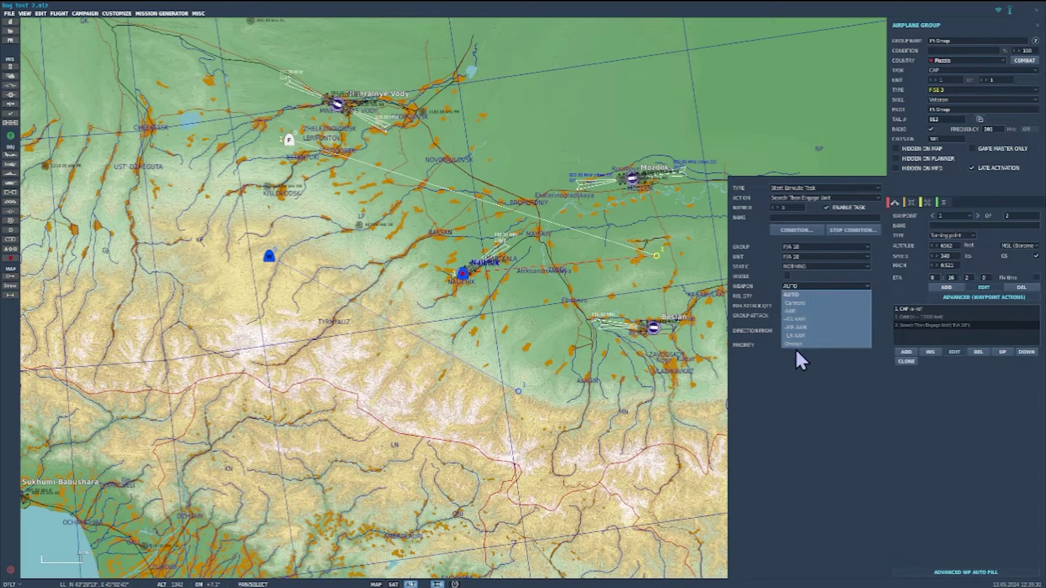
left_click(799, 285)
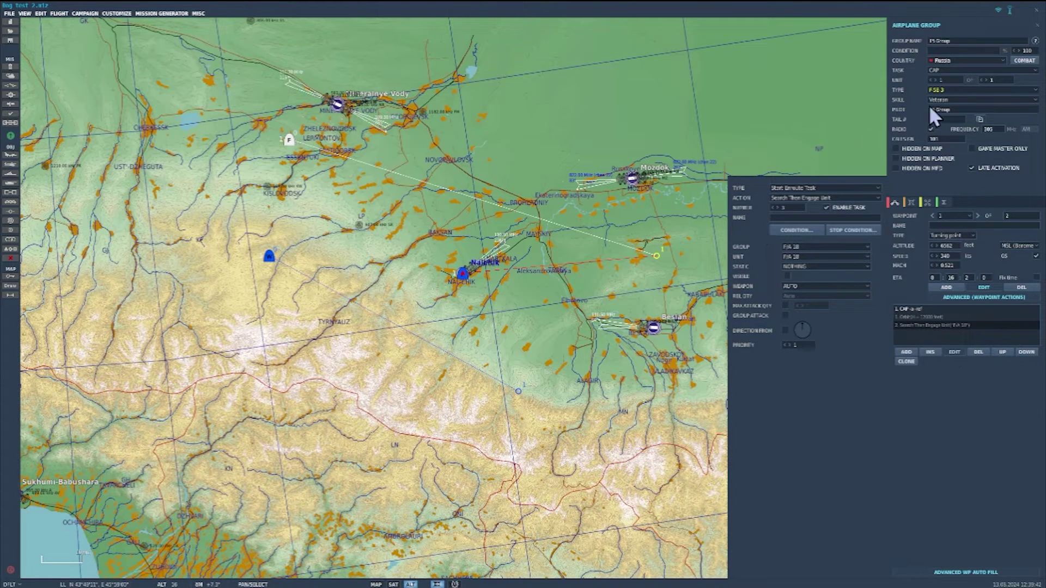
- Place a new Russian airplane group northwest of Mozdok and add its waypoint 1 west of Beslan
left_click(986, 79)
left_click(11, 154)
left_click(506, 90)
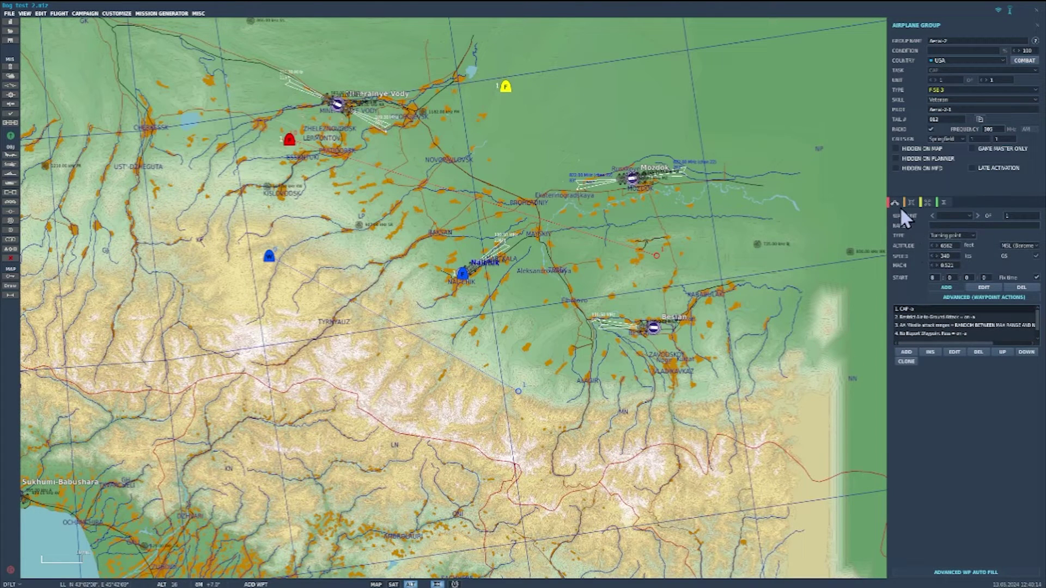
left_click(550, 365)
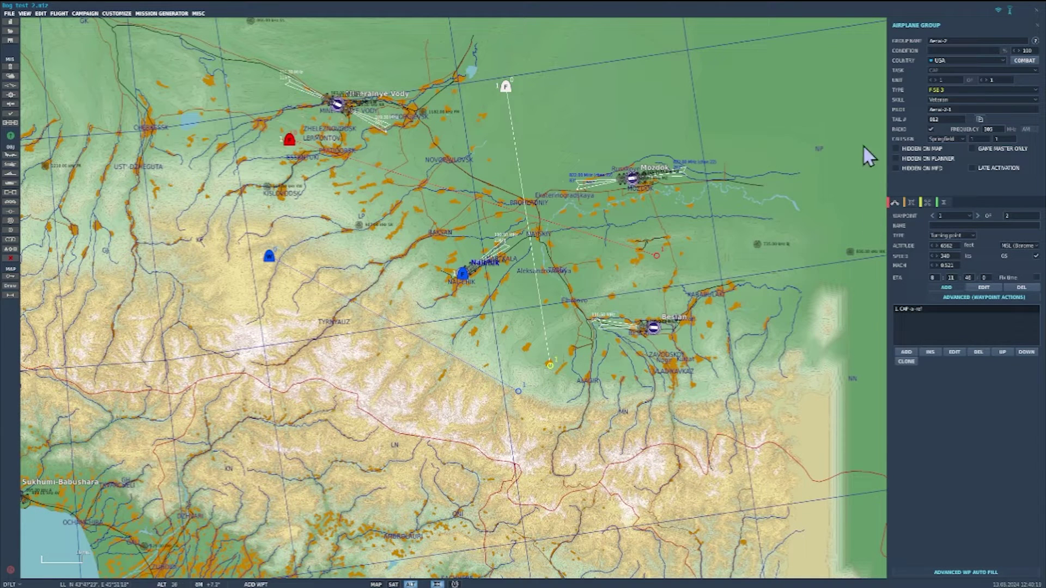
left_click(959, 59)
left_click(945, 78)
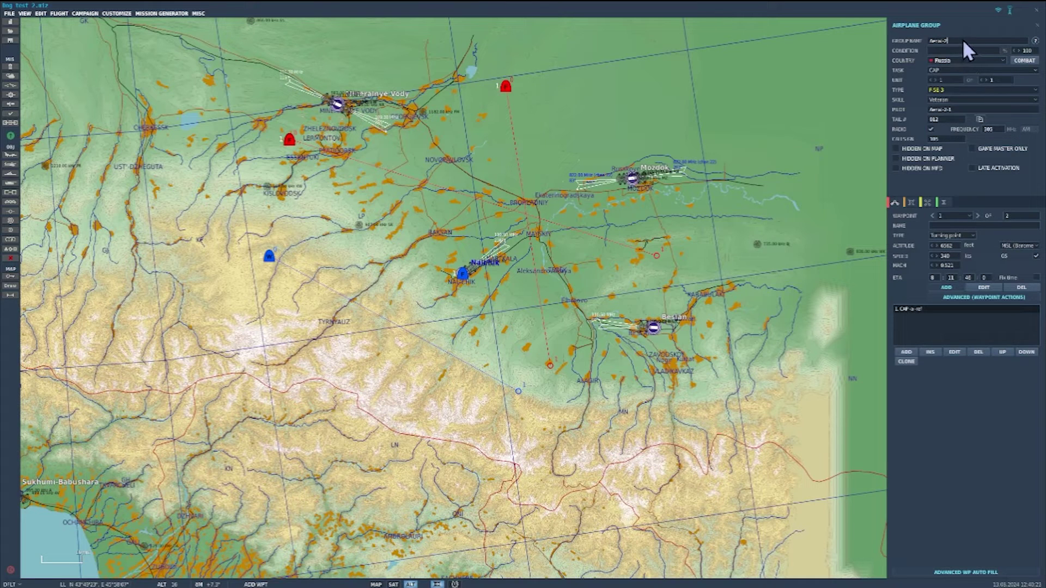
- Name the new group and its pilot Mig 29, set the type to MiG-29S, and enable late activation
type("Mig 29")
left_click(959, 90)
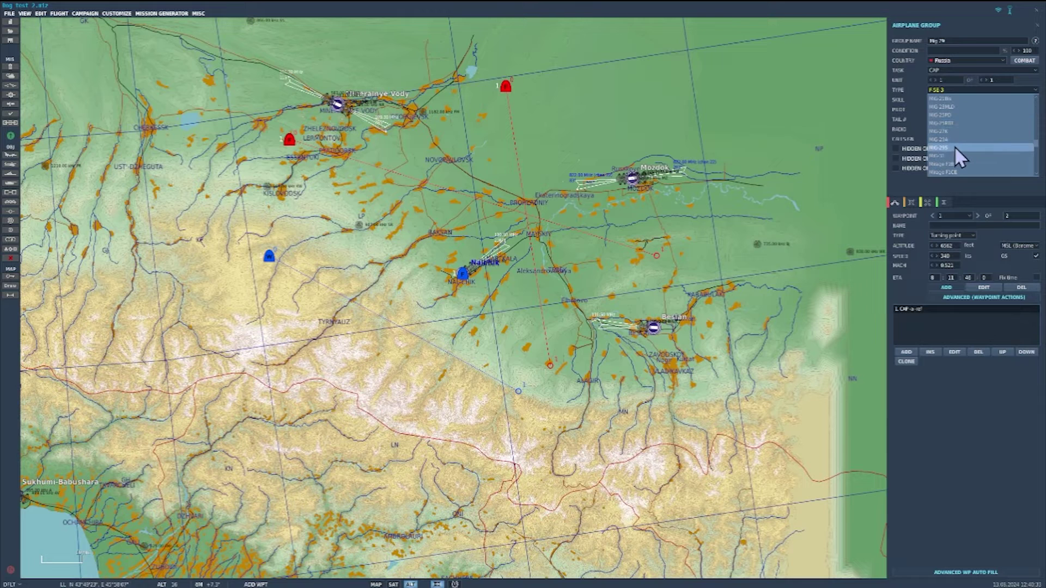
left_click(952, 146)
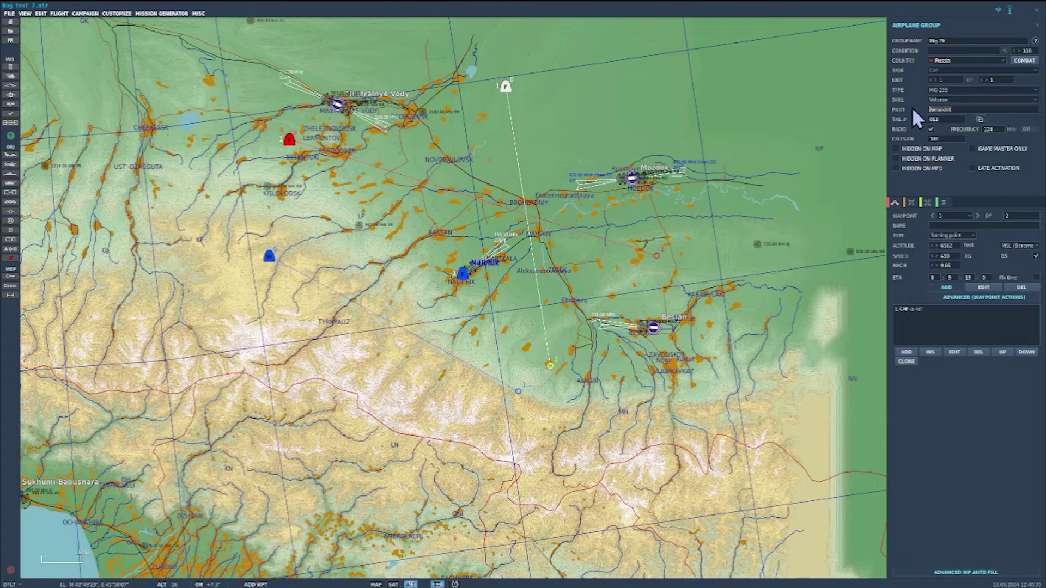
type("Mig 29")
left_click(972, 168)
- Equip the MiG-29S with the preset payload of four R-60M and two R-27R missiles plus fuel tank, inspecting the model
left_click(910, 203)
left_click_drag(391, 155, 318, 168)
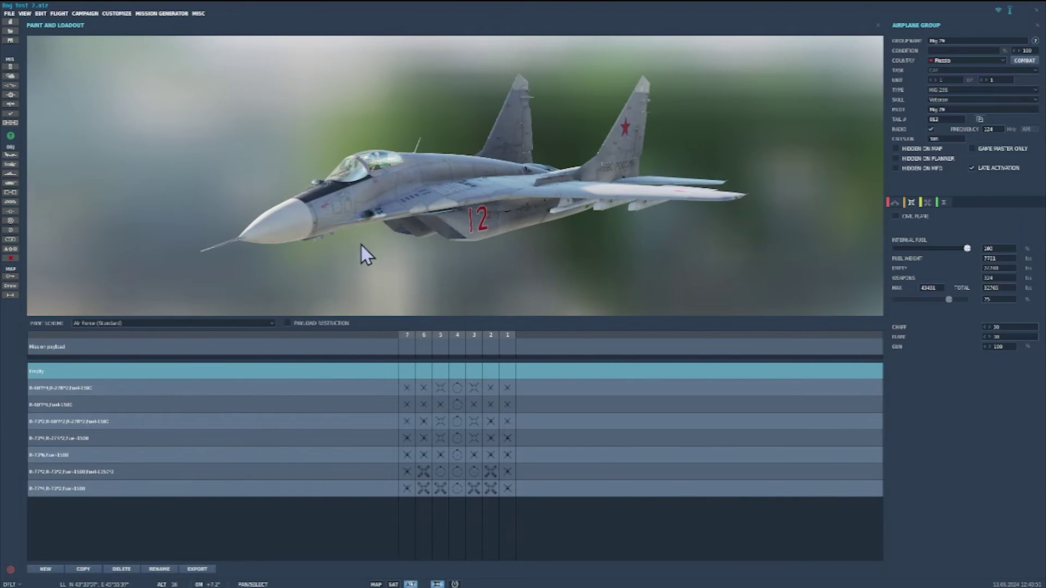
left_click(452, 391)
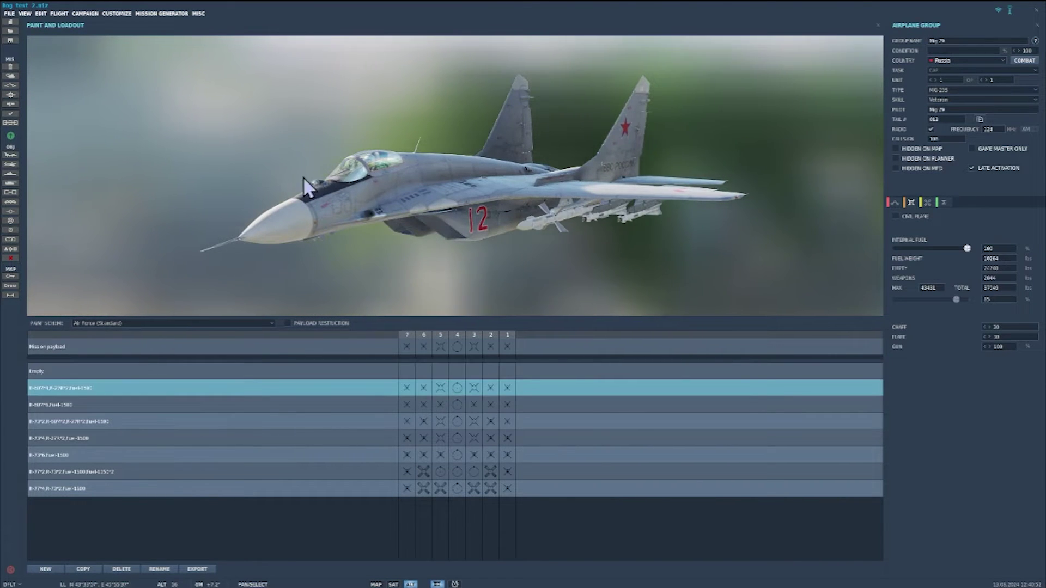
mouse_move(303, 176)
left_mouse_down()
mouse_move(434, 169)
mouse_move(299, 178)
left_mouse_up()
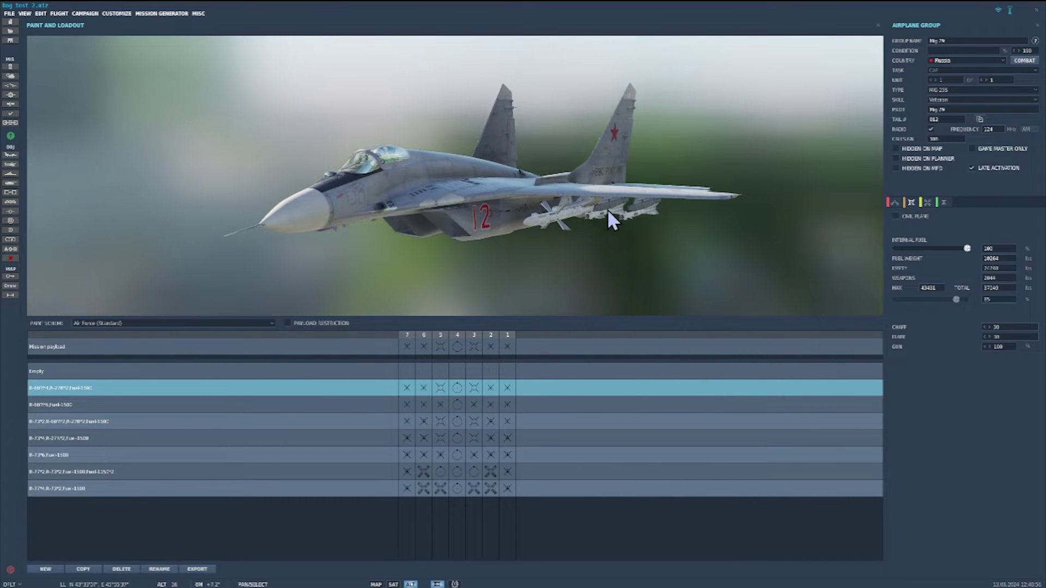
left_click_drag(606, 208, 666, 208)
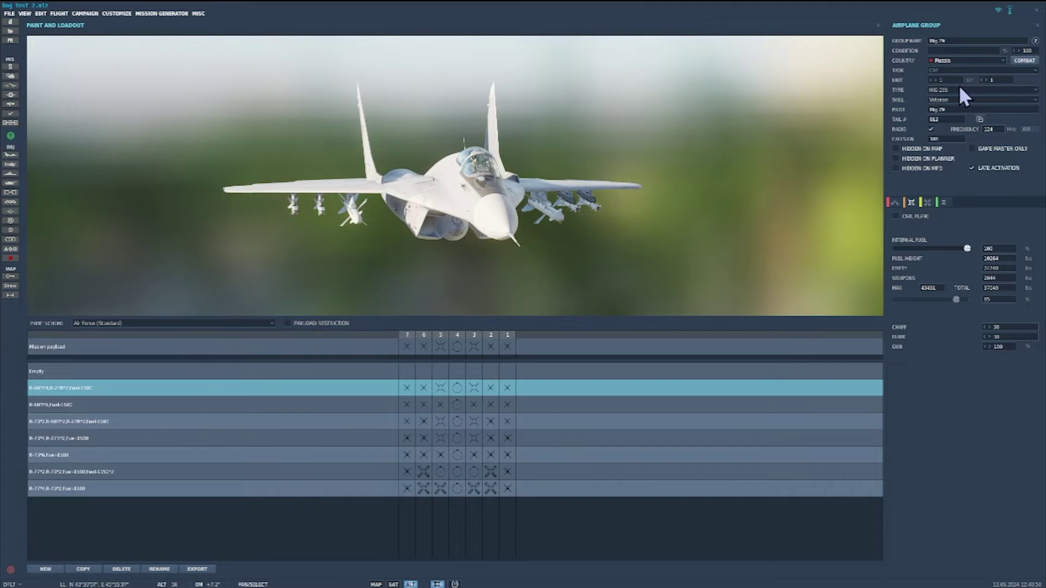
- Add a circular Orbit task to the MiG-29S's waypoint 1 with speed 350 and altitude 12000 feet
left_click(894, 204)
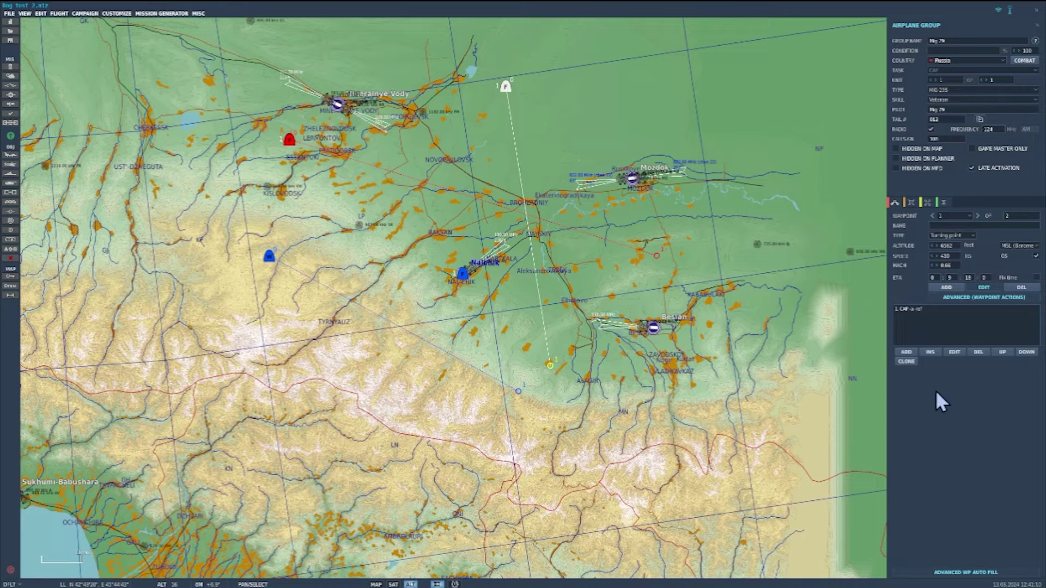
left_click(904, 352)
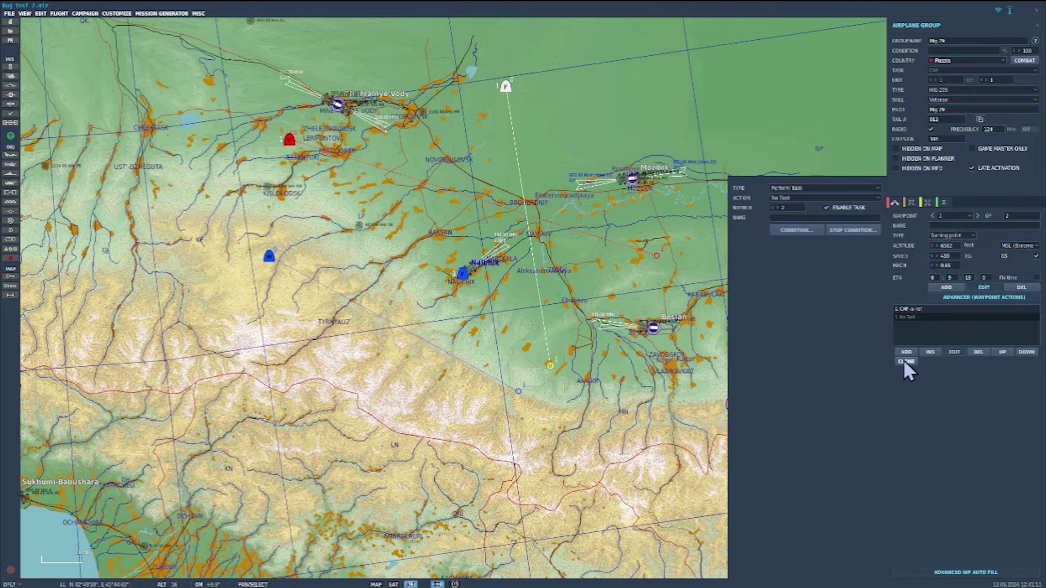
left_click(812, 189)
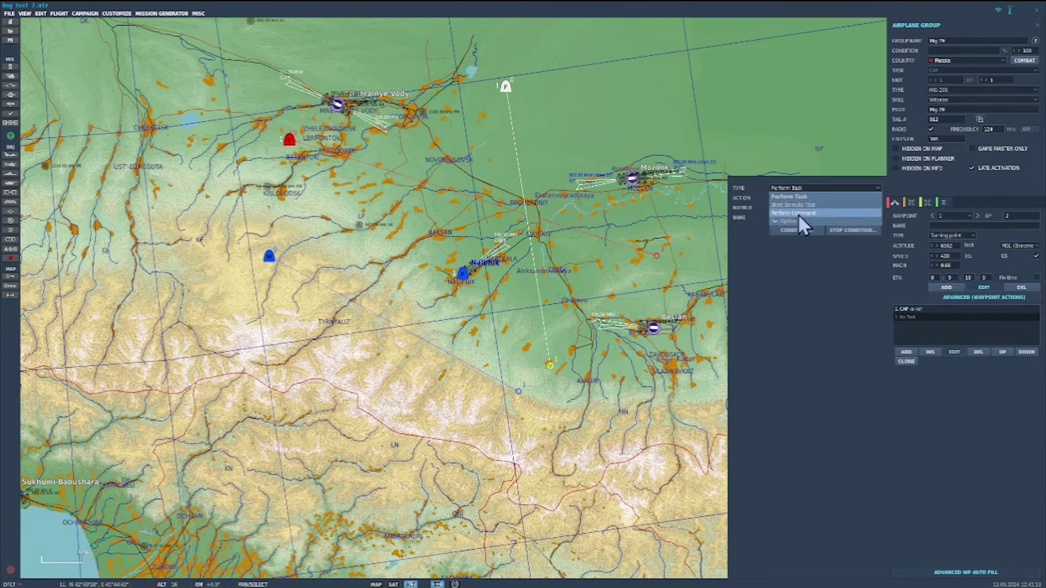
left_click(816, 196)
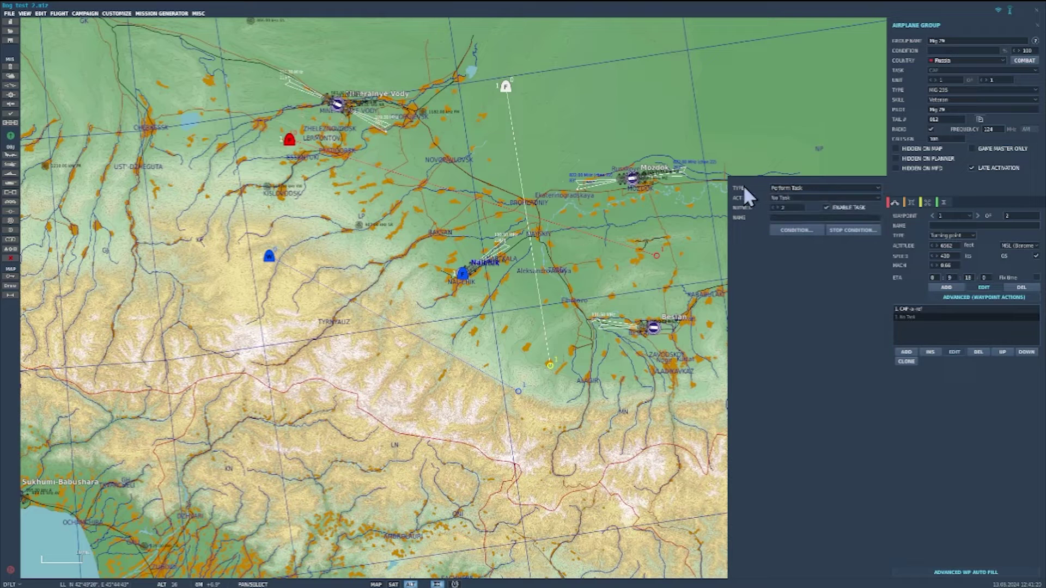
left_click(800, 197)
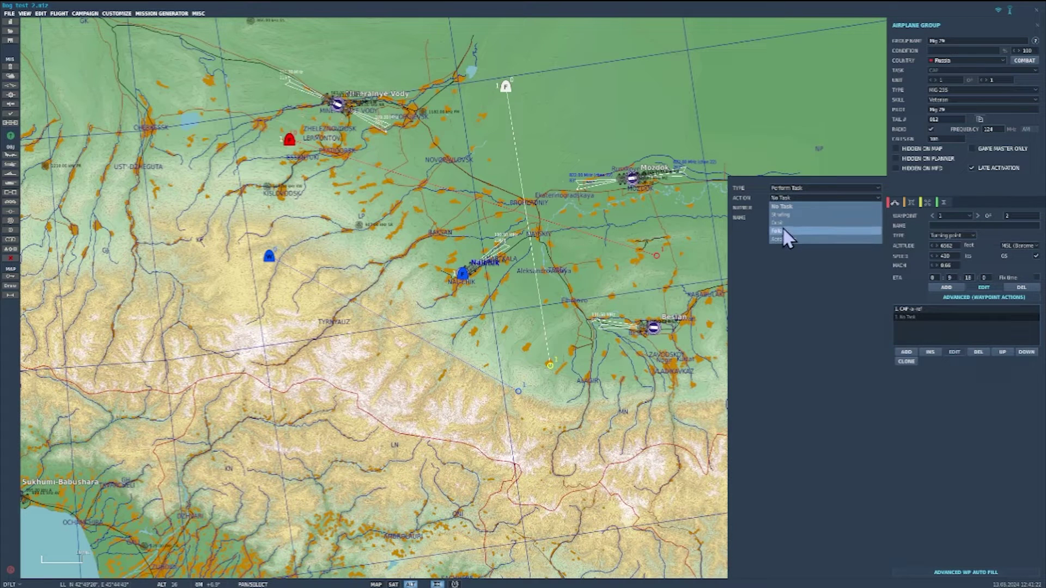
left_click(782, 227)
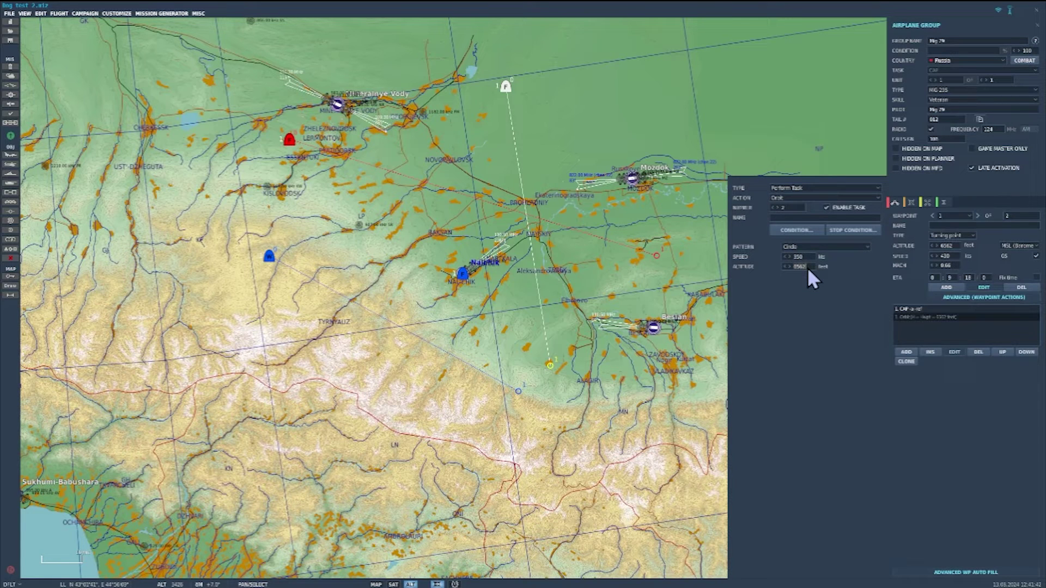
type("12000")
- Add an ROE option set to WEAPON FREE at the MiG-29S's waypoint 1 and review its CAP and Orbit actions
left_click(905, 352)
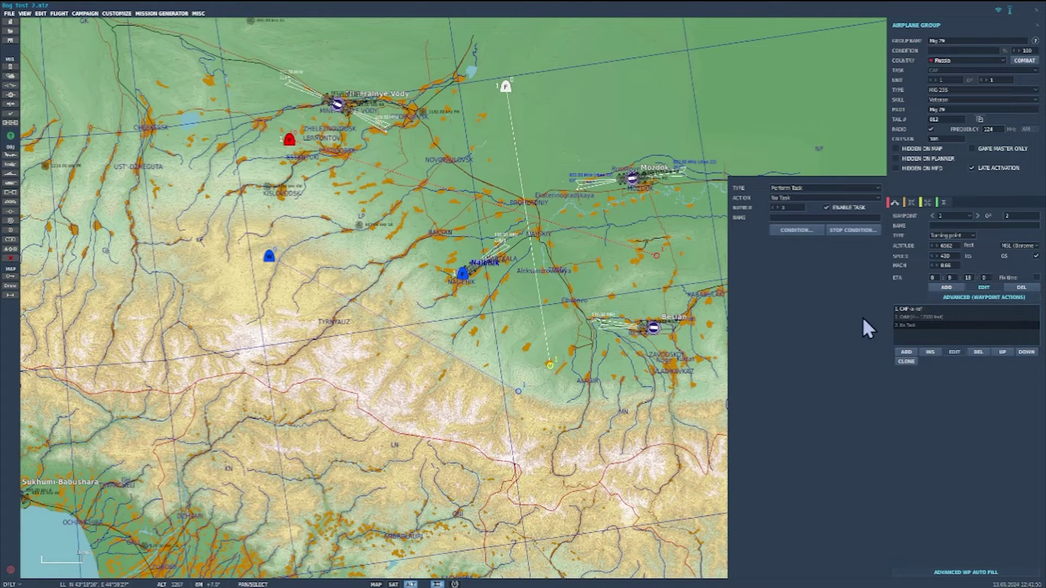
left_click(803, 188)
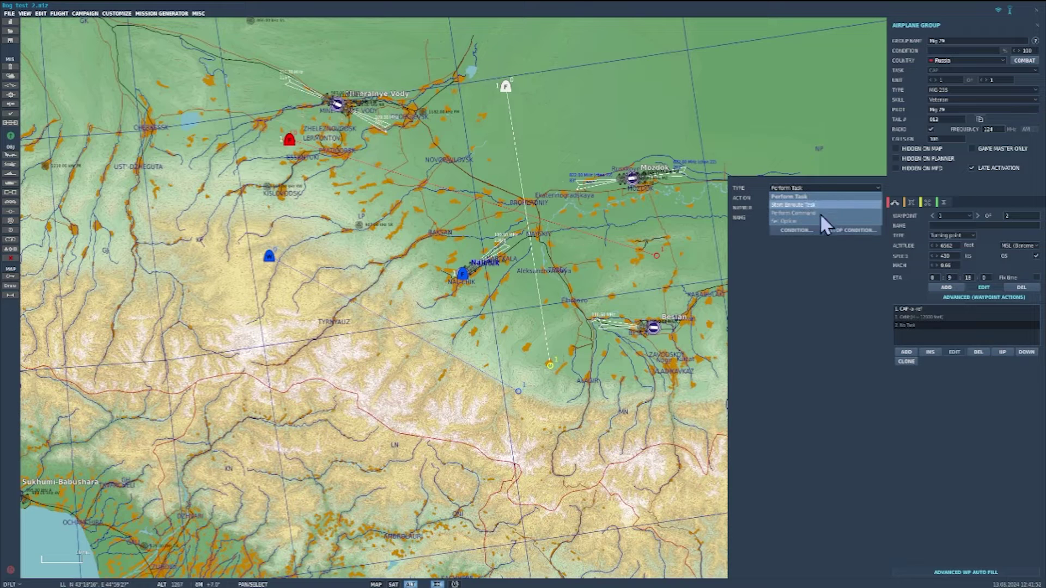
left_click(789, 221)
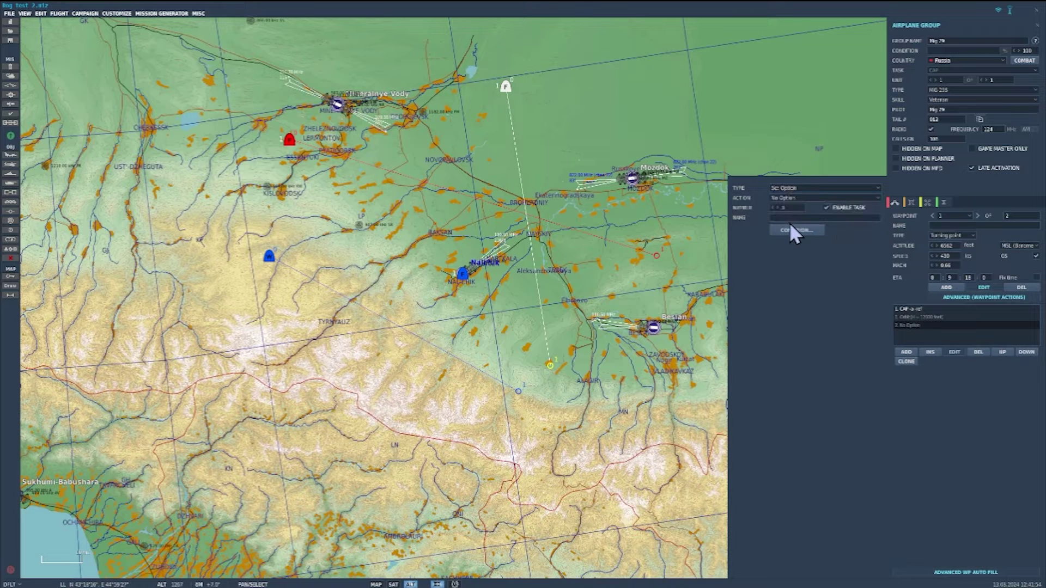
left_click(805, 203)
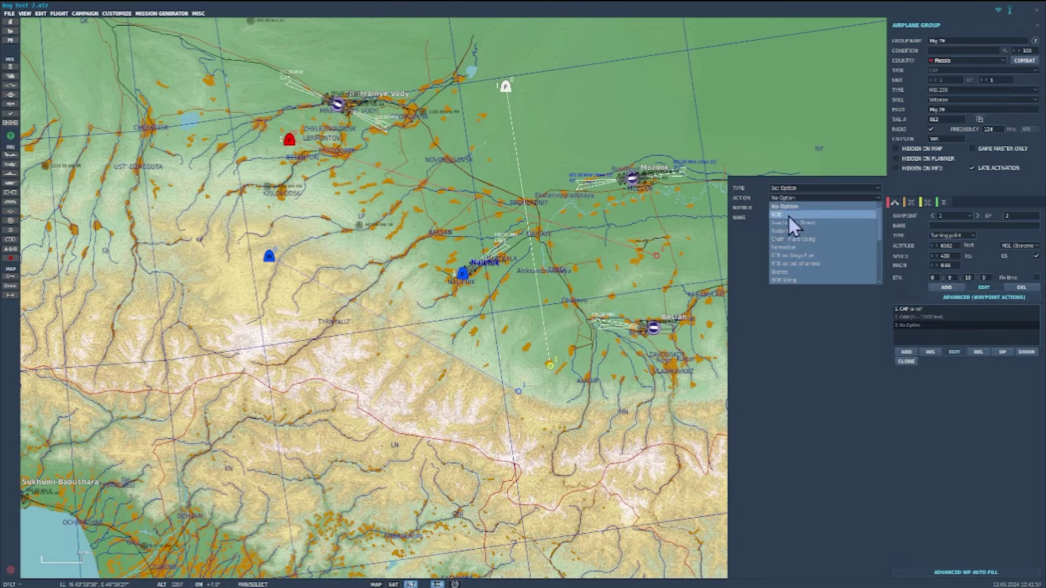
left_click(787, 215)
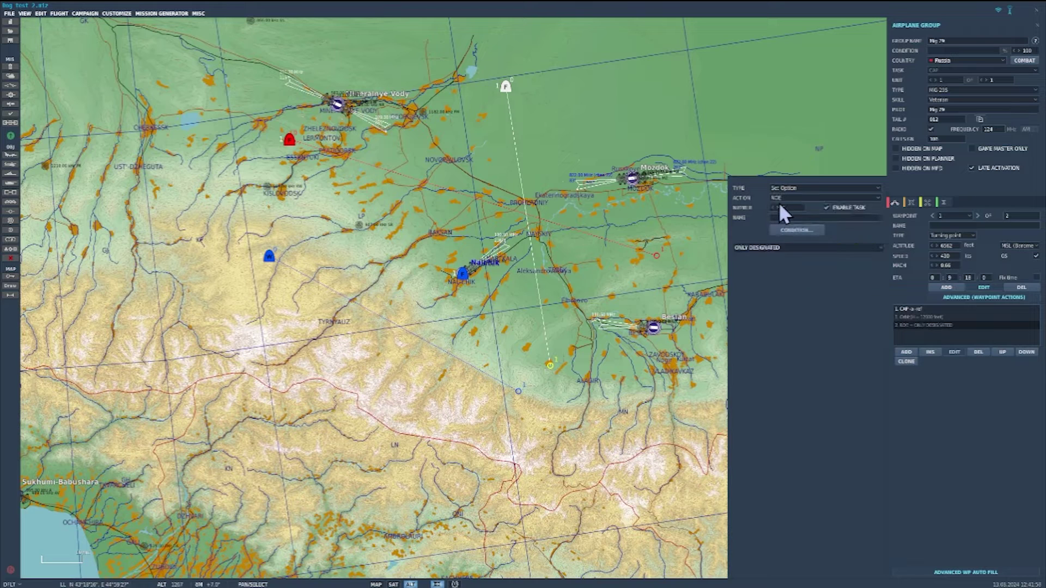
left_click(778, 260)
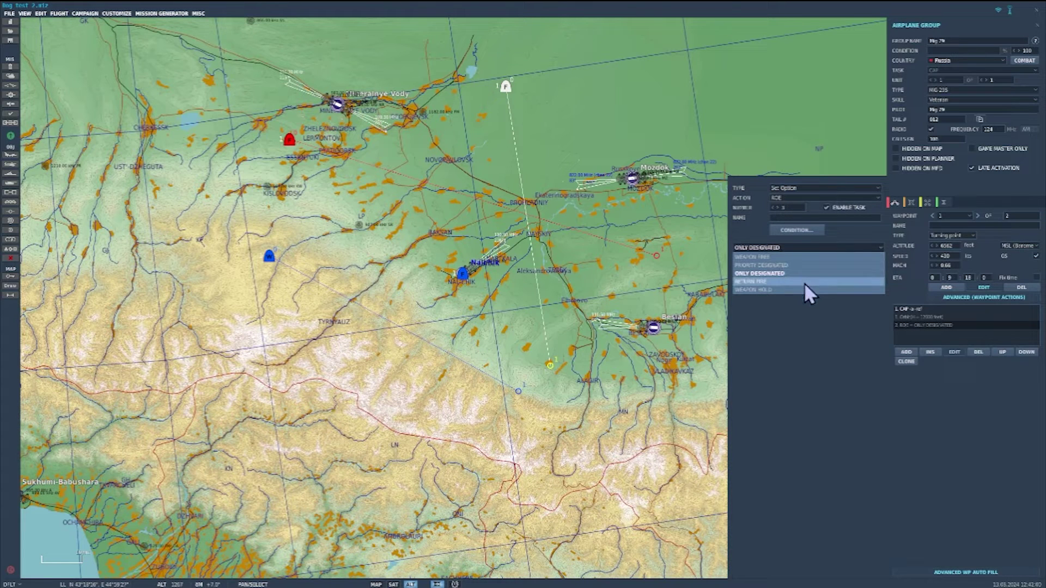
left_click(759, 257)
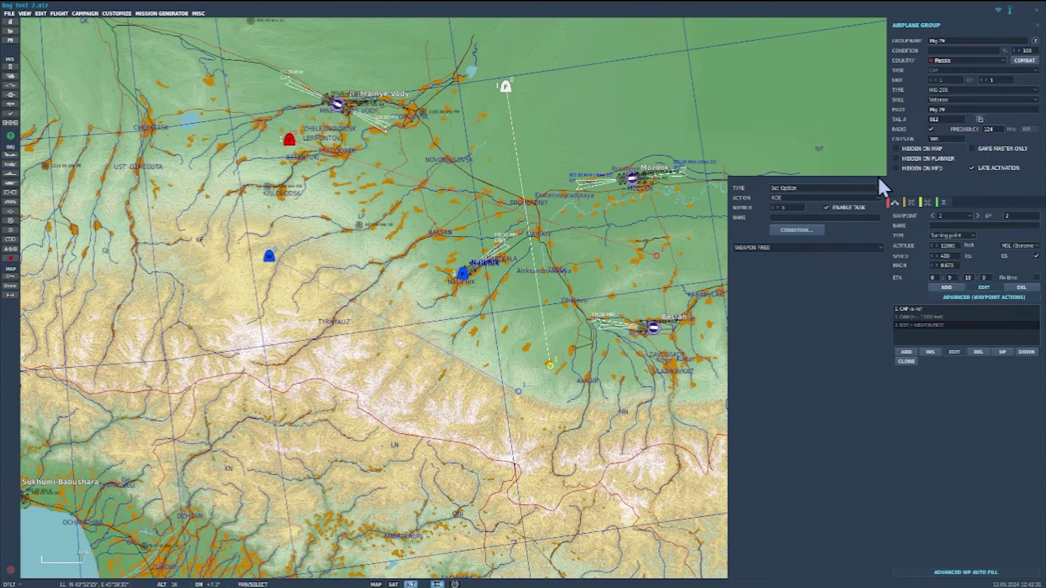
left_click(907, 309)
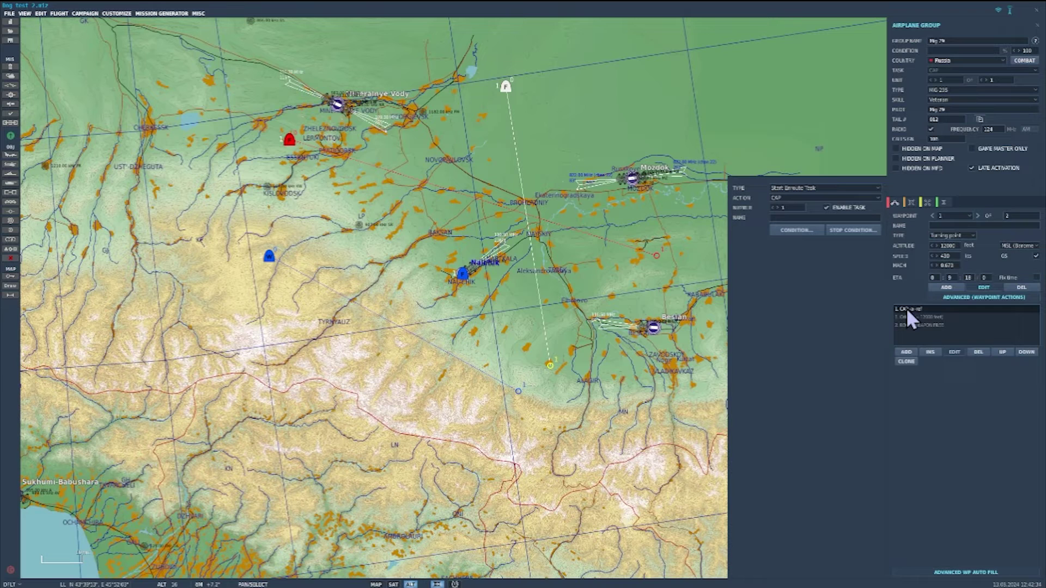
left_click(904, 317)
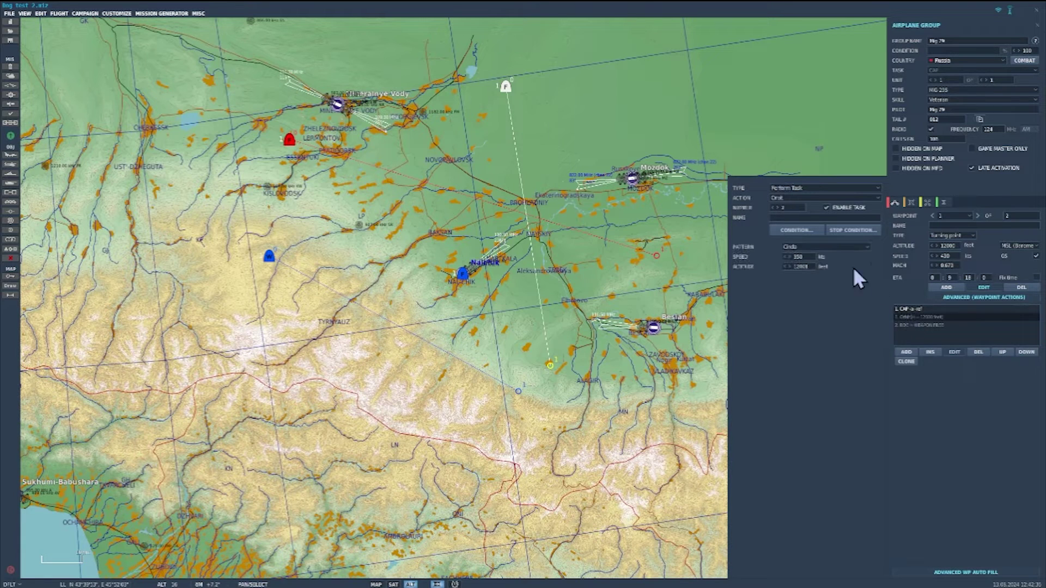
- Place a new airplane group northeast of Mozdok and add waypoint 1 west of Baksan, after checking the existing MiG-29S's ROE option
left_click(909, 325)
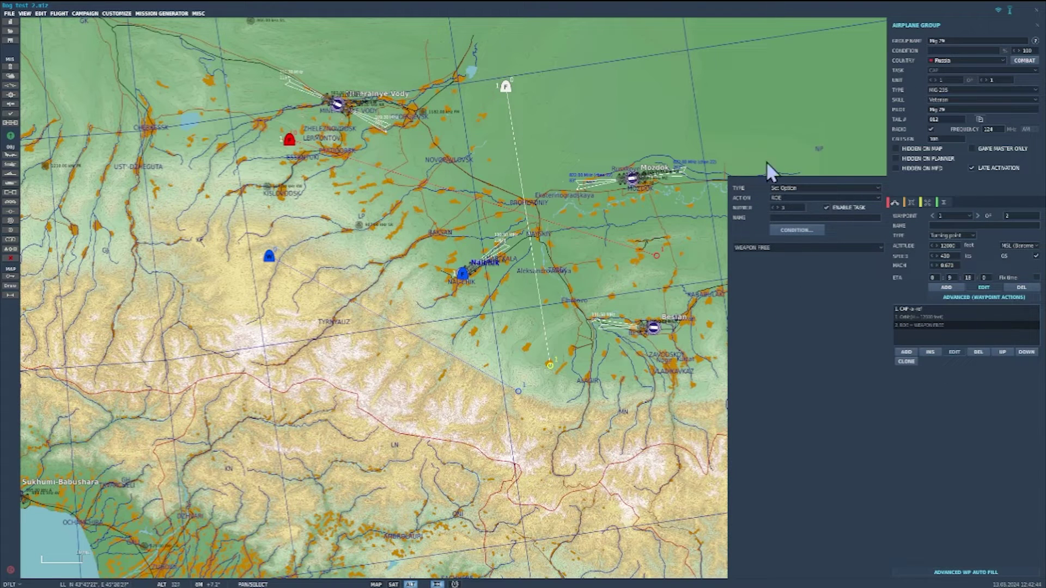
left_click(8, 155)
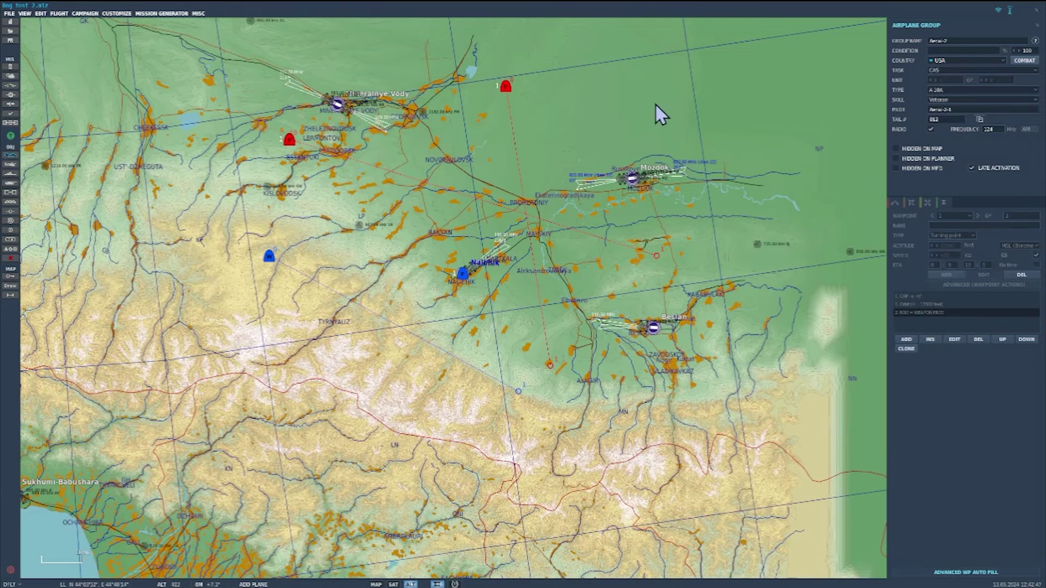
left_click(705, 129)
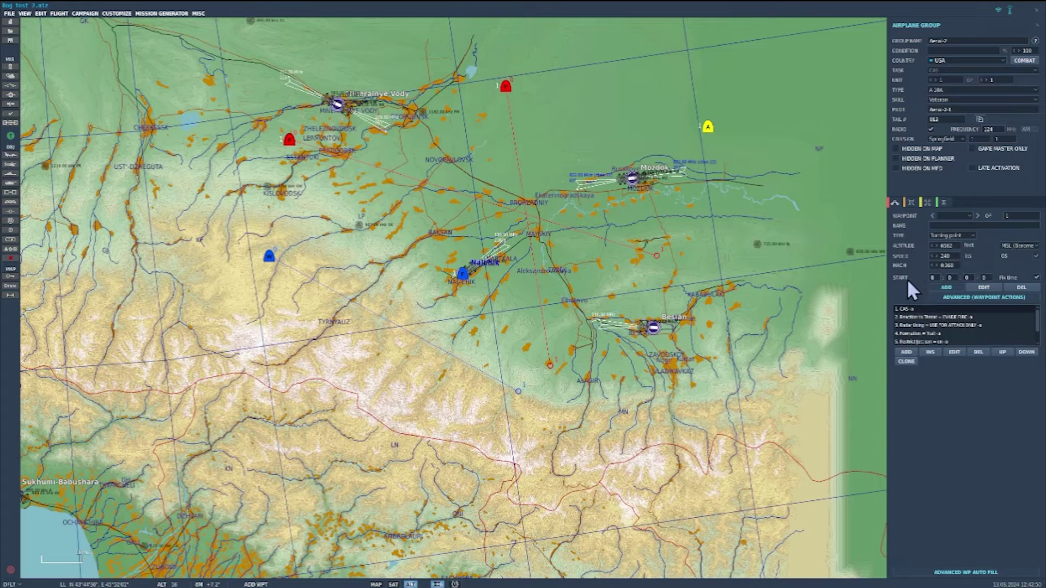
left_click(948, 287)
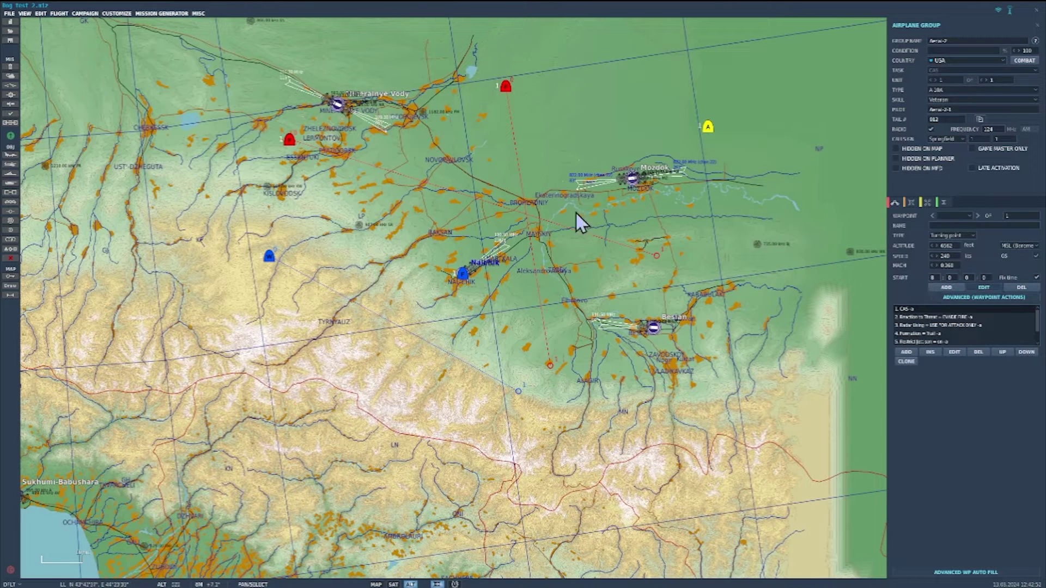
left_click(388, 252)
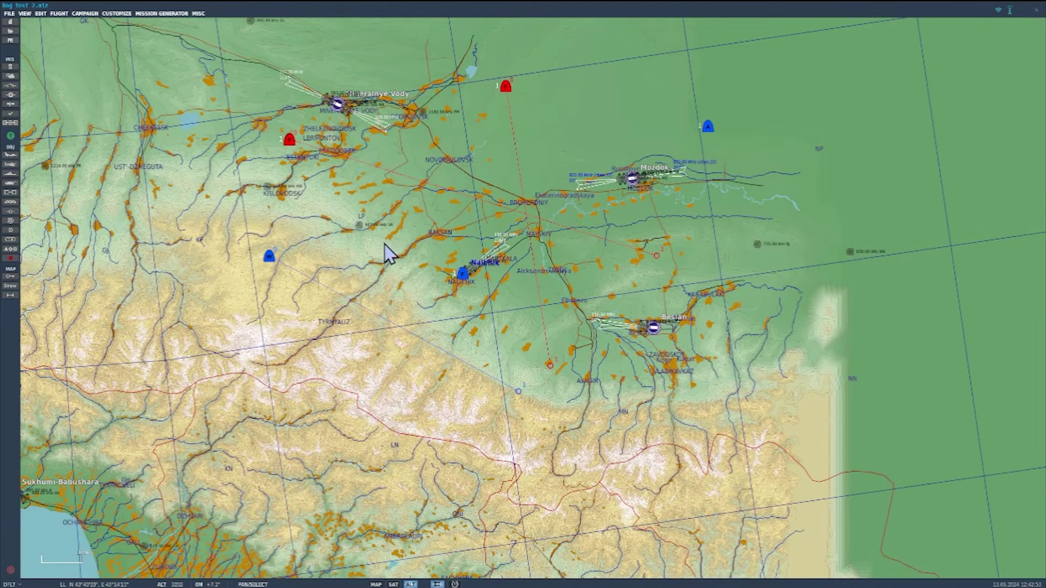
left_click(707, 127)
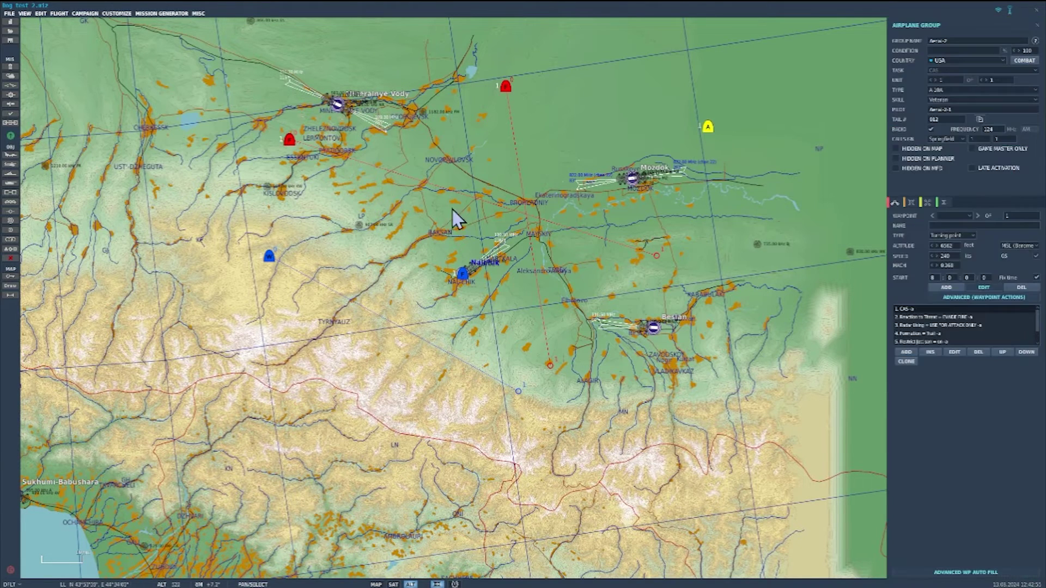
left_click(937, 284)
left_click(407, 242)
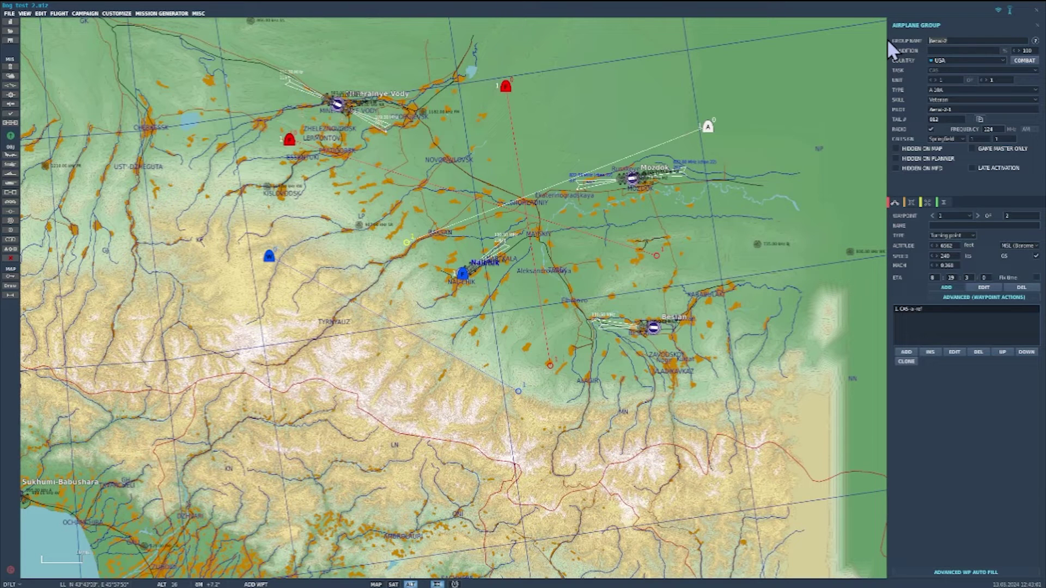
- Name the new group and its pilot Mig 29-2, set the country to Russia and the task to CAP
type("Mig 29-0Mig 29-0")
left_click(964, 60)
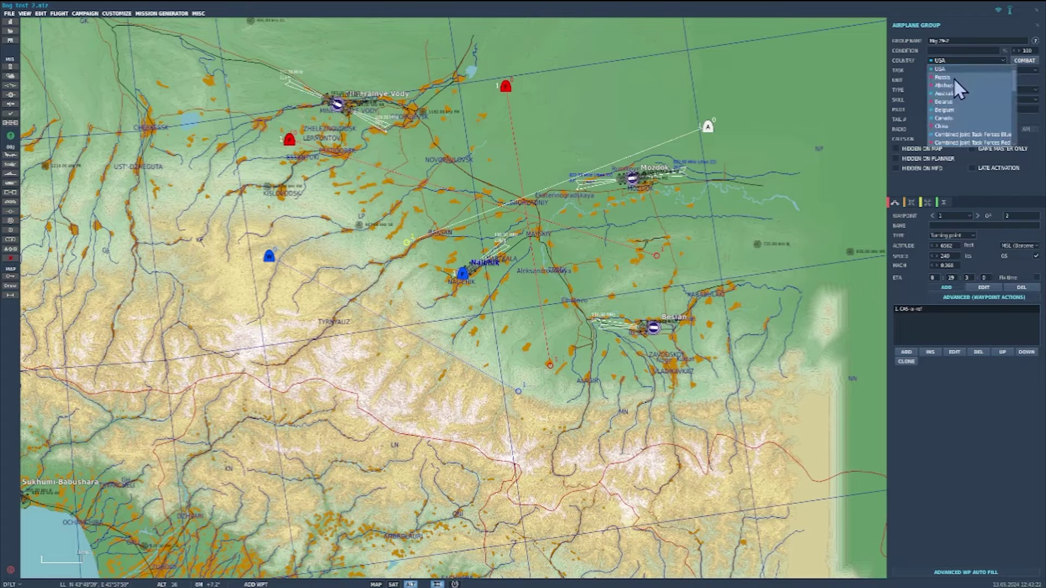
left_click(955, 80)
left_click(949, 70)
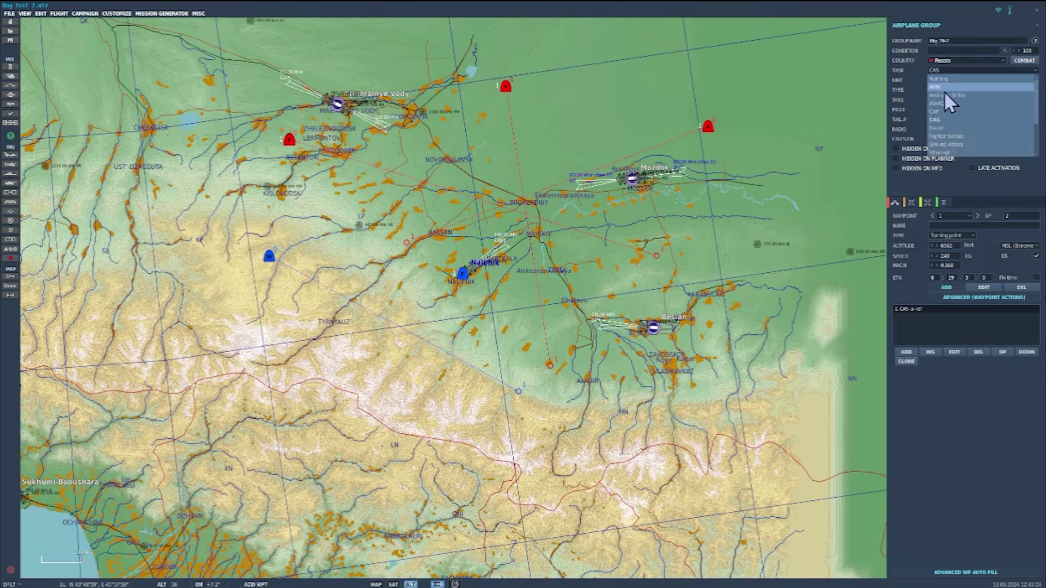
left_click(944, 112)
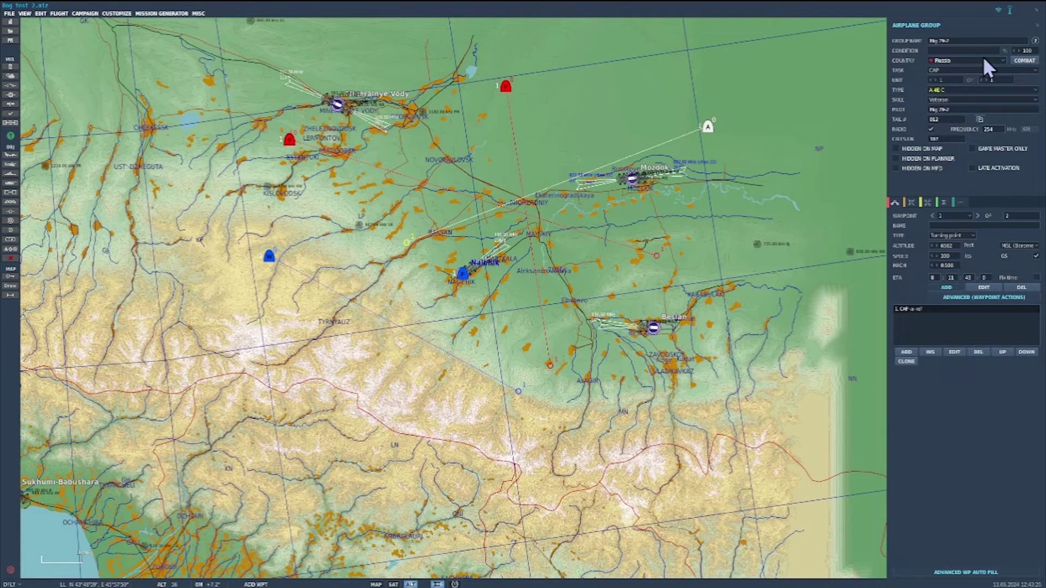
- Set the Mig 29-2 group's aircraft type to MiG-29S with Ace skill, and enable late activation
left_click(945, 90)
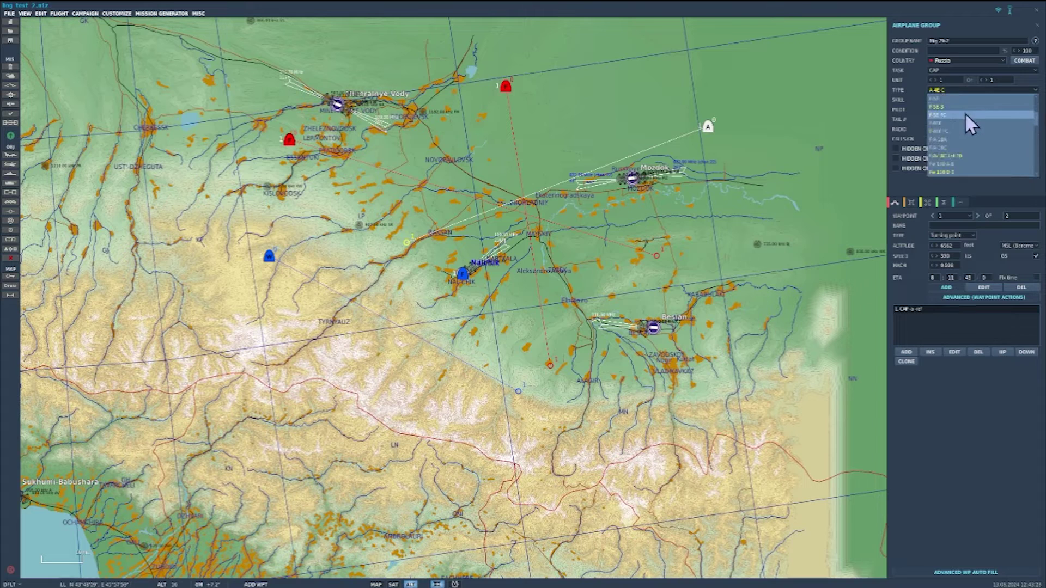
scroll(965, 113, "down", 3)
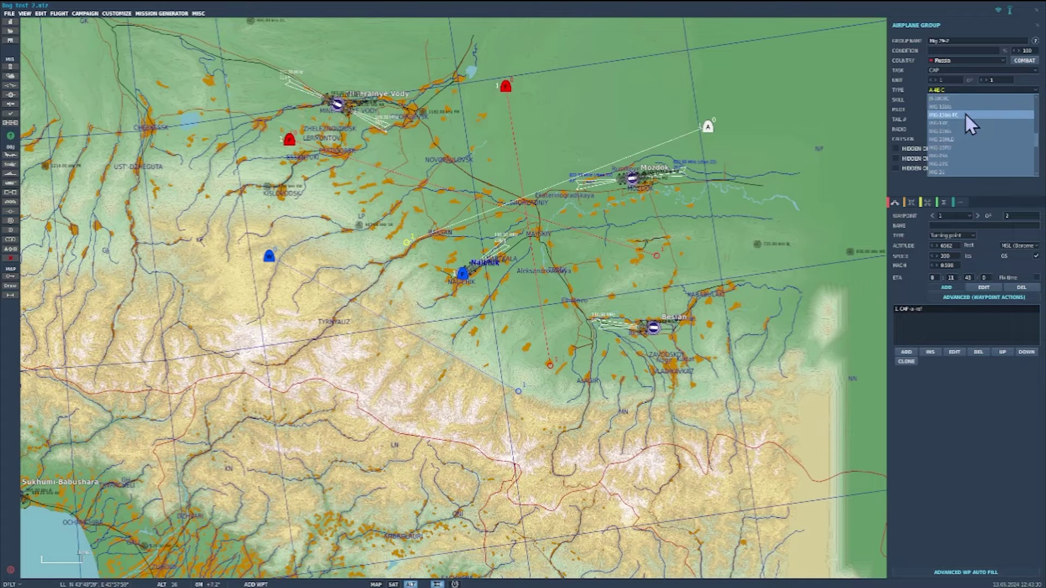
left_click(946, 164)
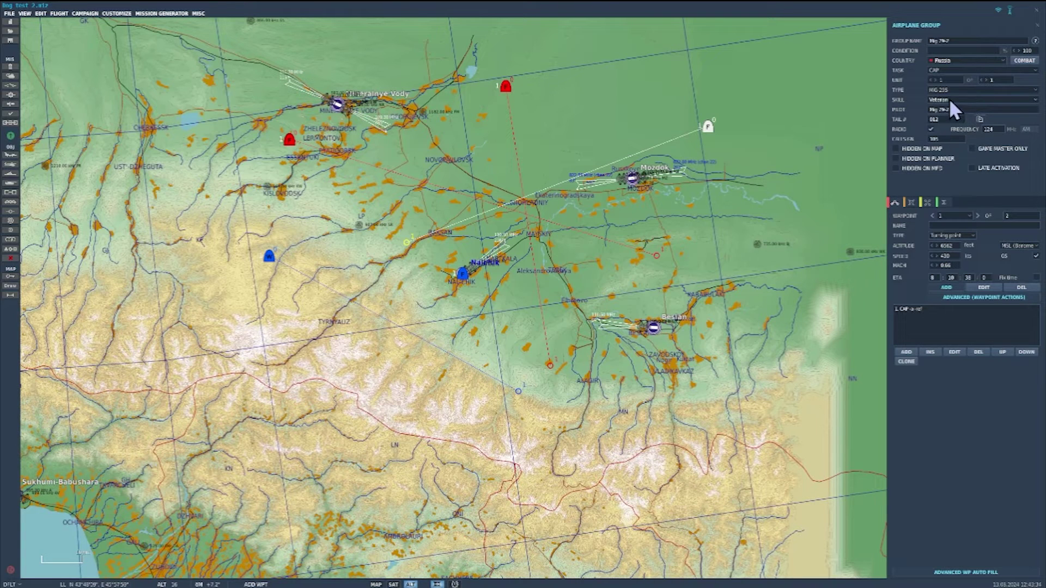
left_click(949, 100)
left_click(935, 133)
- Equip the Mig 29-2 aircraft with the preset payload of six R-60M missiles plus fuel tank, and inspect the model
left_click(909, 204)
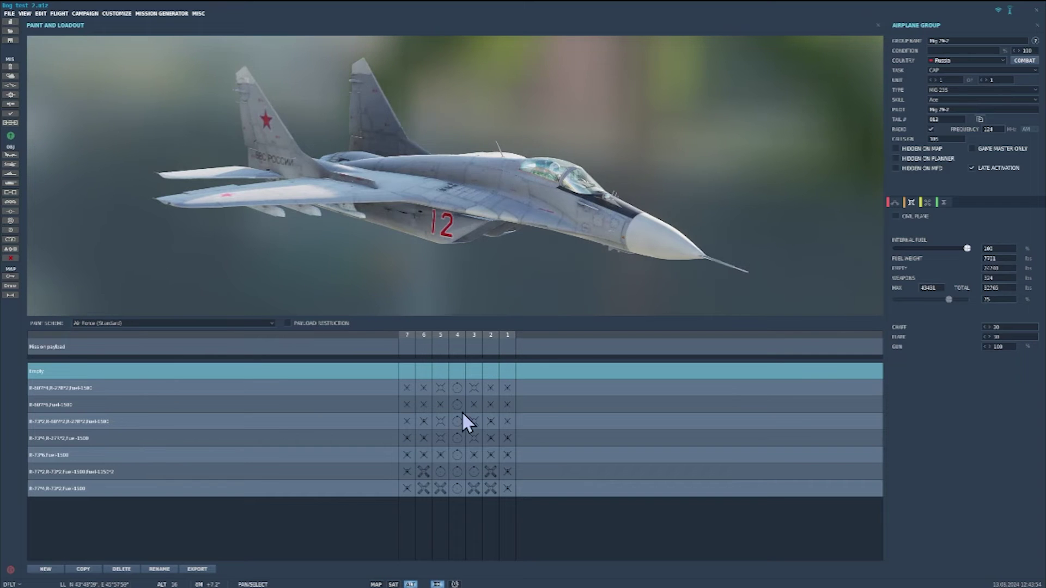
left_click(490, 405)
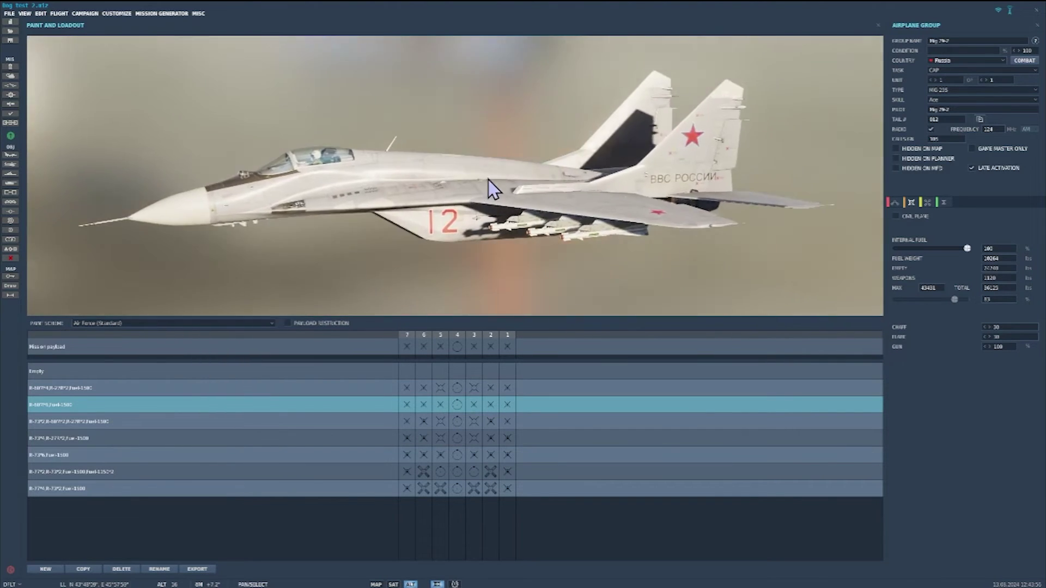
left_click_drag(489, 180, 818, 184)
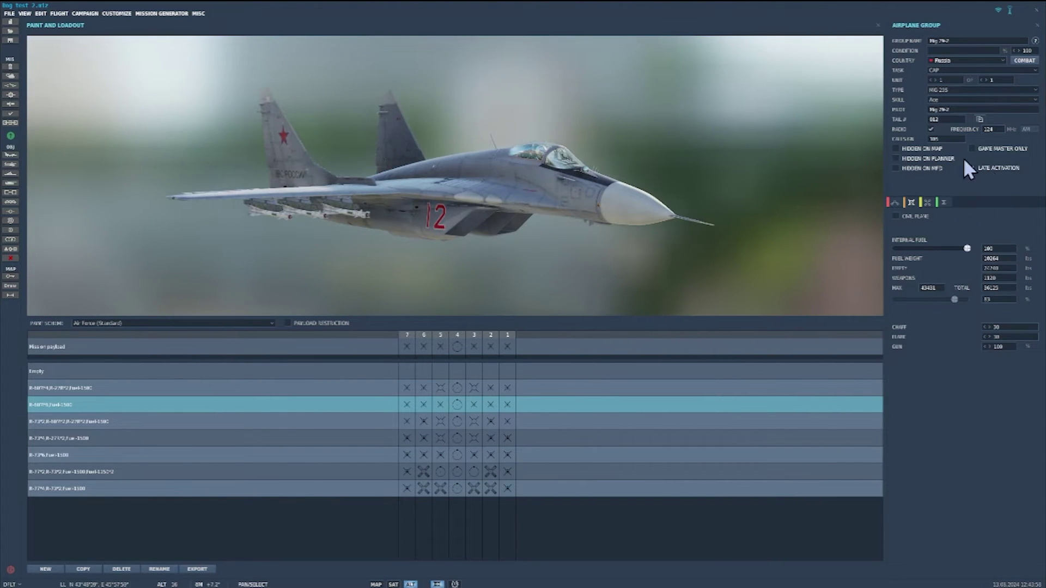
- Set Mig 29-2's waypoint 1 altitude to 12000 feet and add a circular Orbit task with speed 350 there
left_click(895, 202)
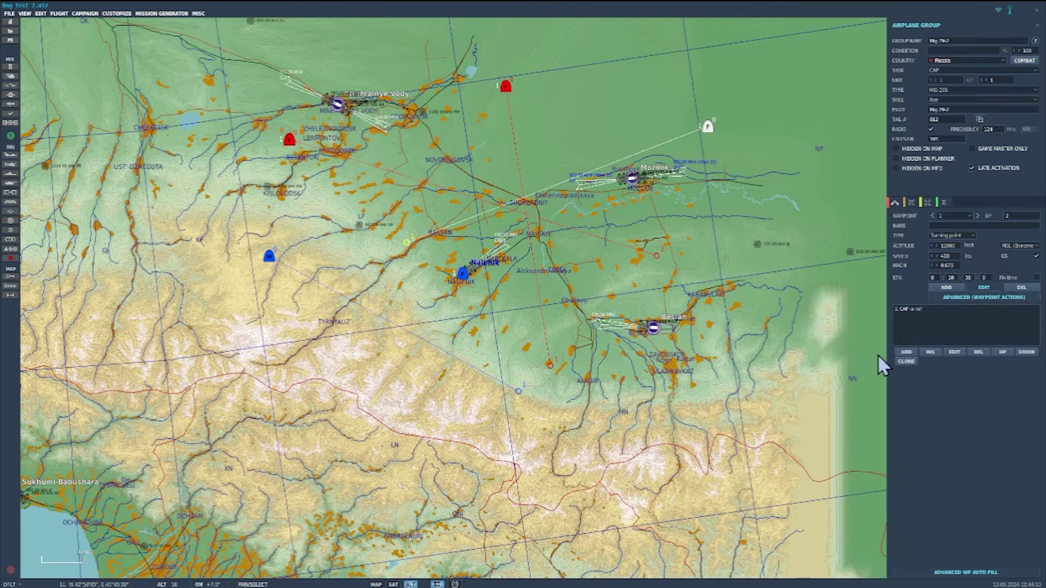
left_click(906, 352)
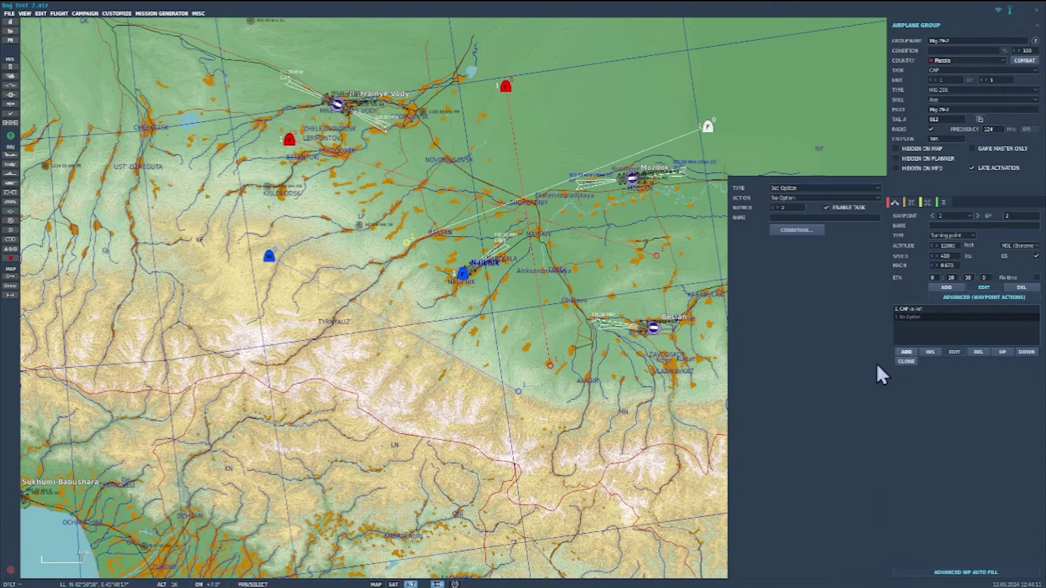
left_click(814, 189)
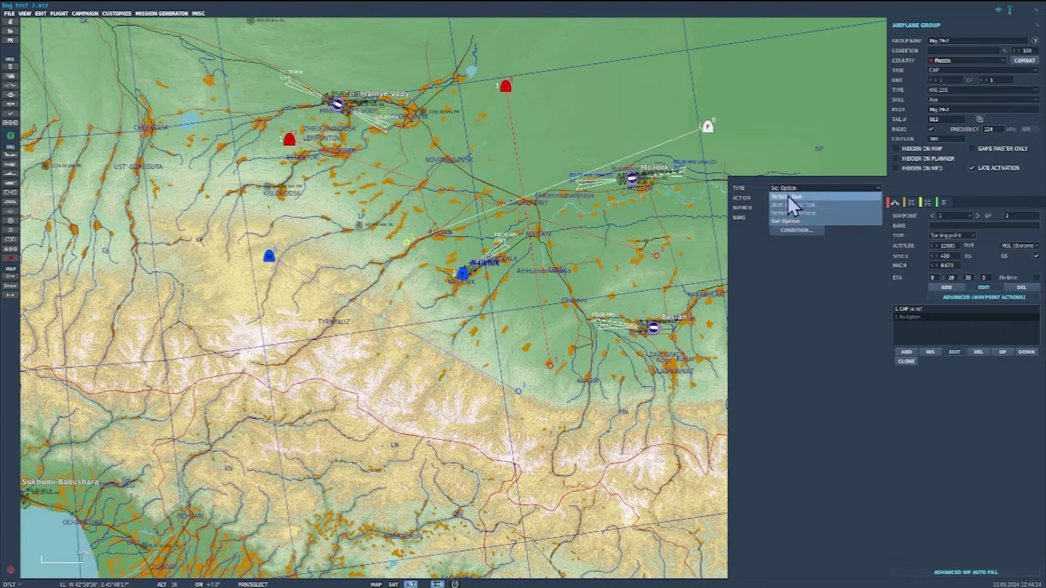
left_click(787, 197)
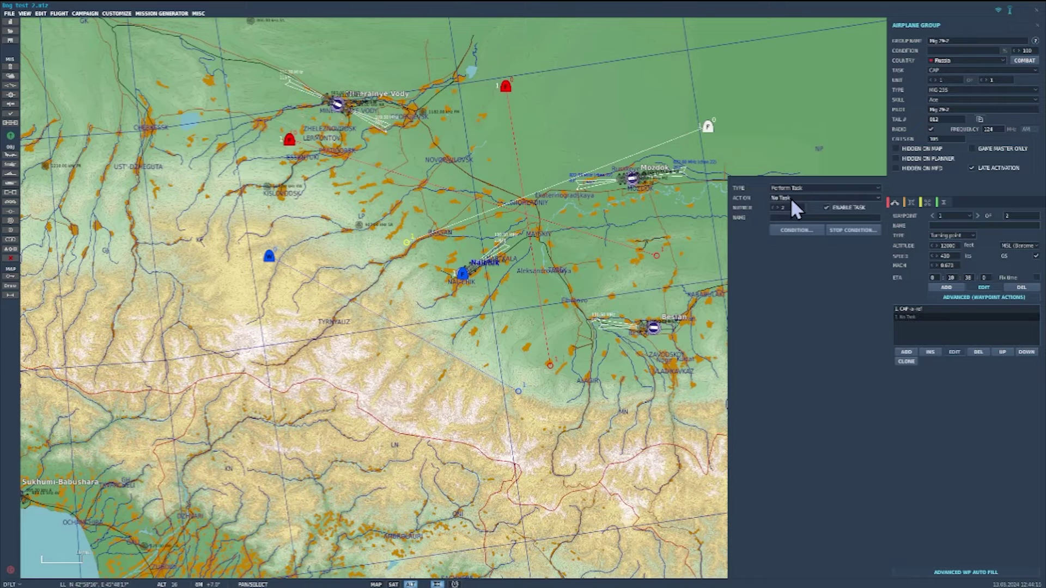
left_click(792, 197)
left_click(780, 223)
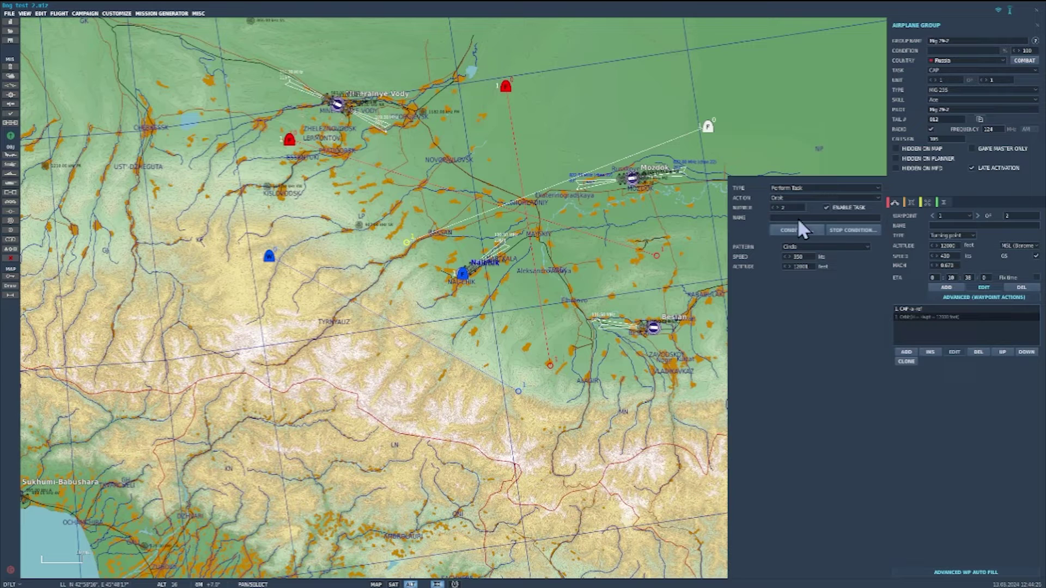
- Add a Search Then Engage Unit enroute task at Mig 29-2's waypoint 1, targeting the F/A 18 group
left_click(906, 353)
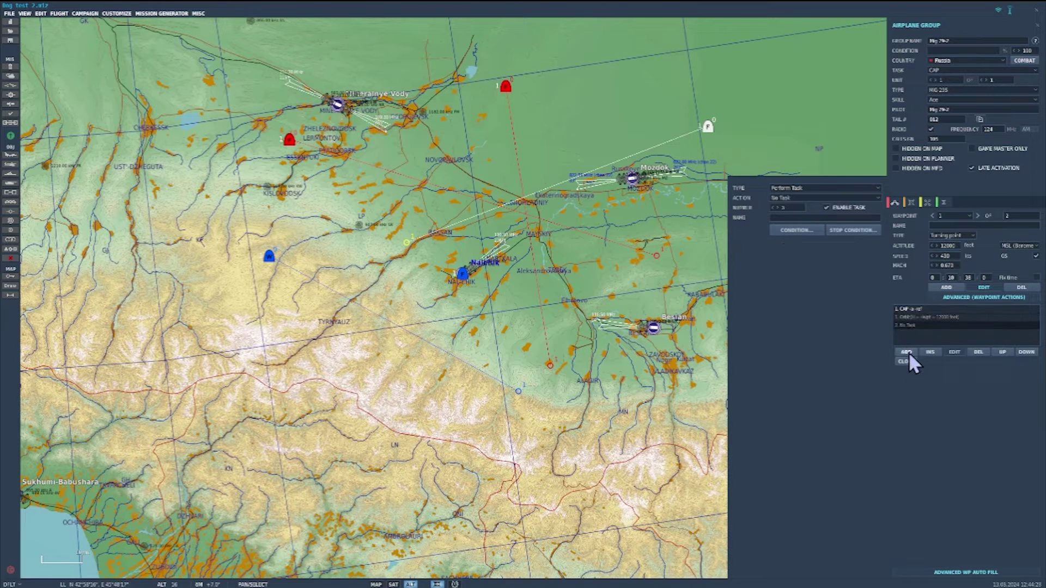
left_click(811, 189)
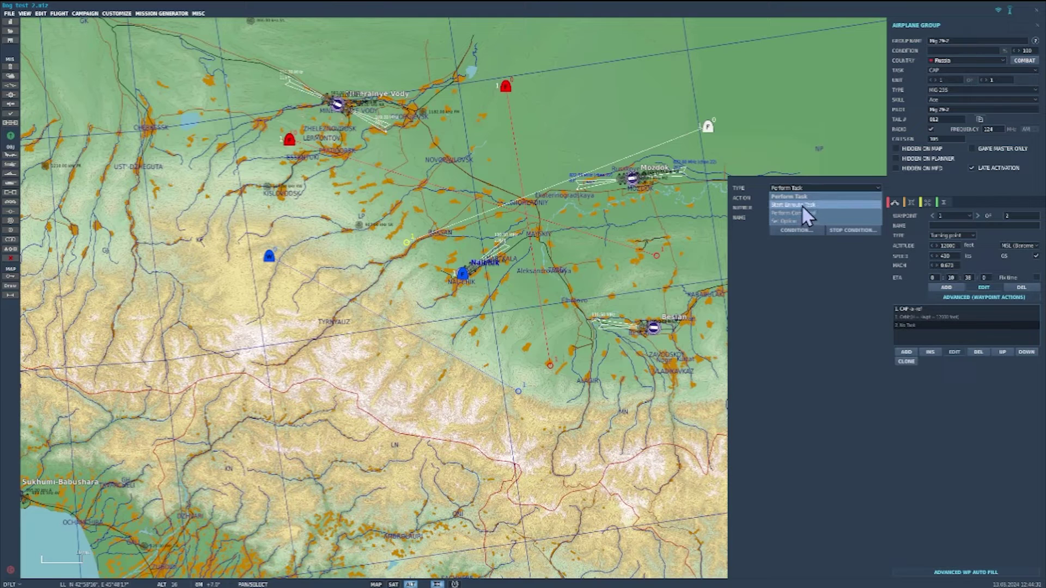
left_click(802, 205)
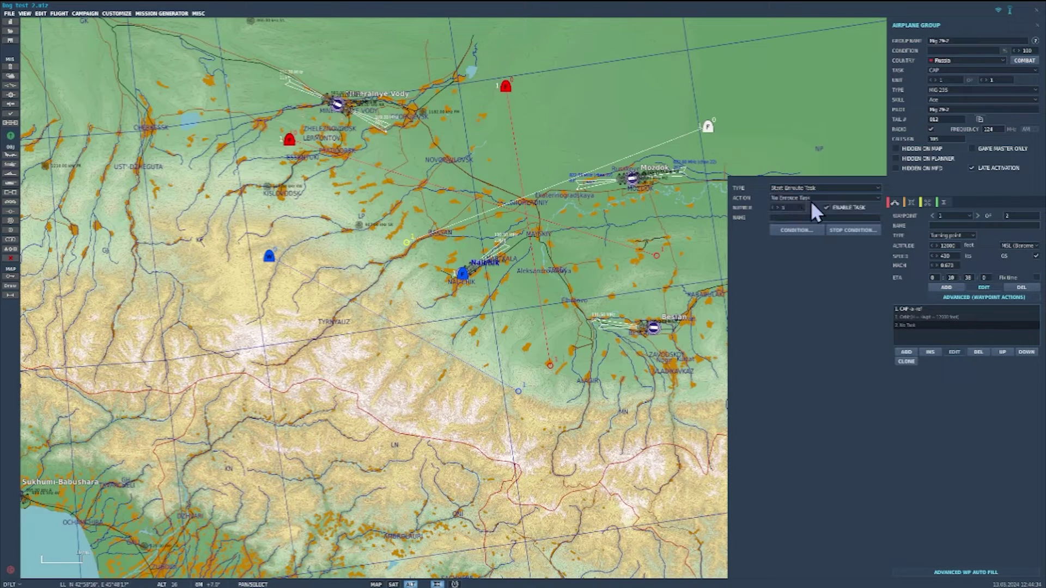
left_click(815, 197)
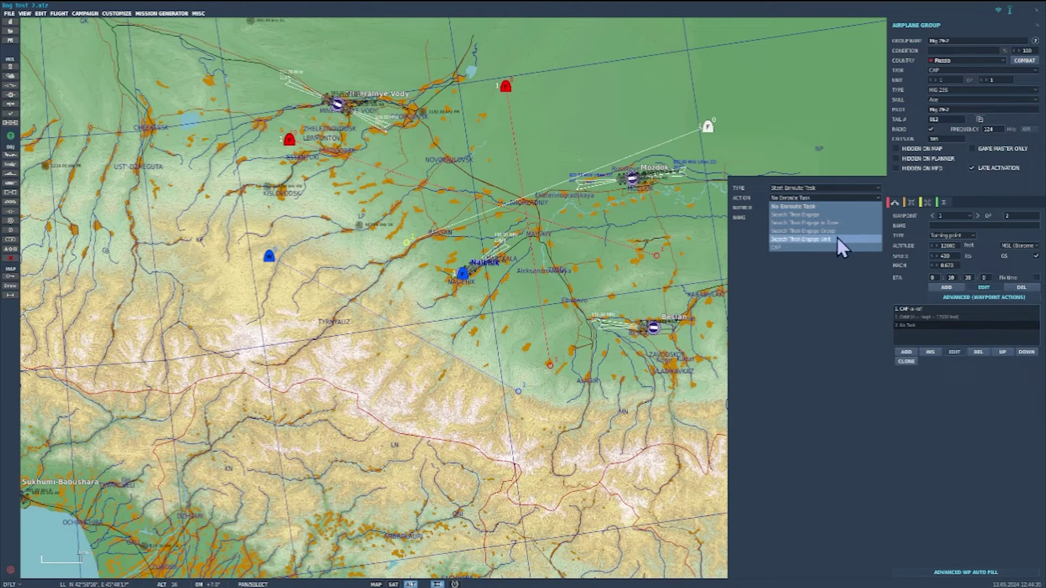
left_click(806, 239)
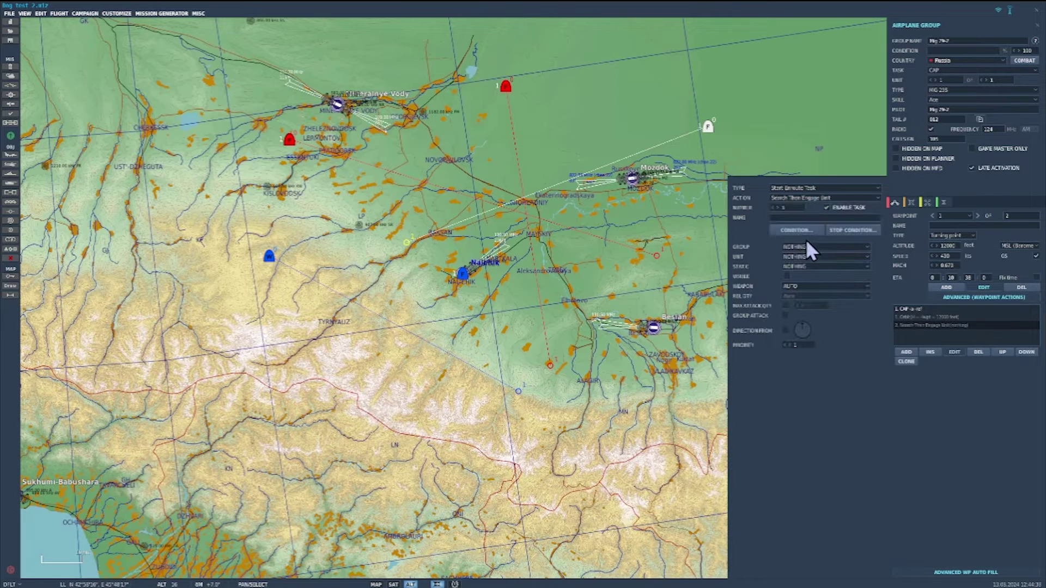
left_click(806, 248)
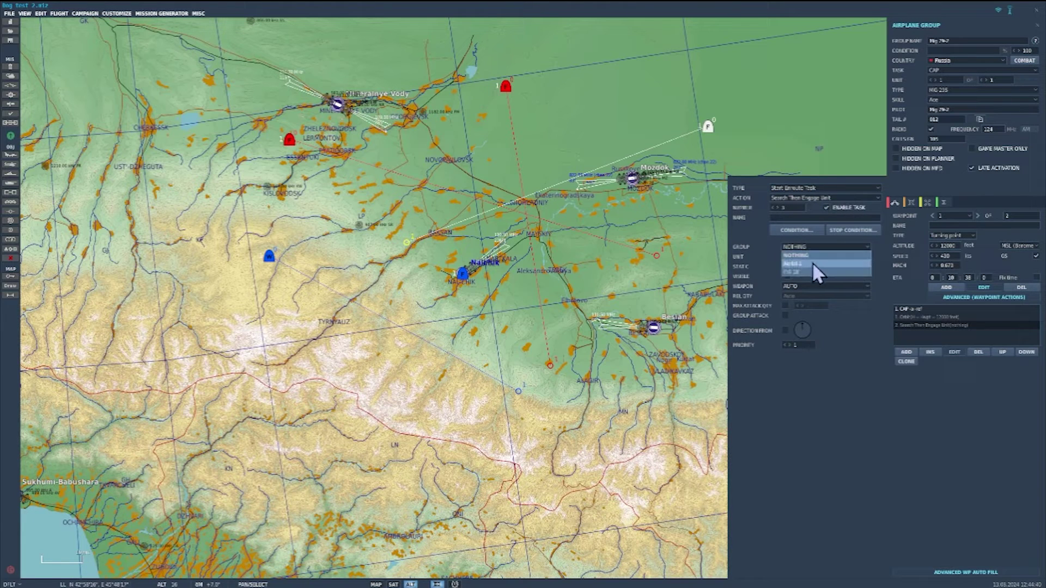
left_click(802, 272)
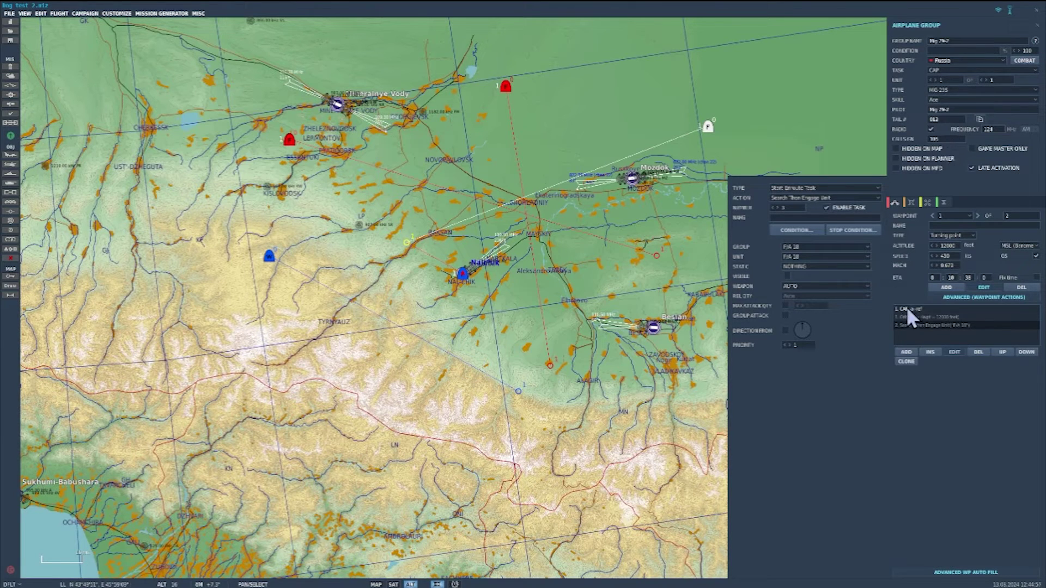
left_click(571, 104)
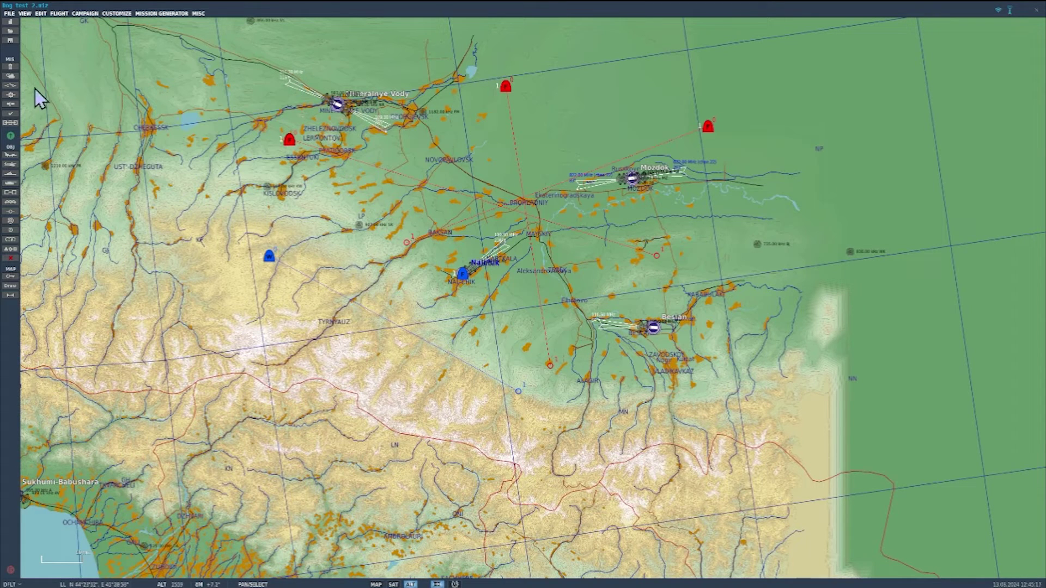
- Create a new ONCE trigger in the mission triggers and name it Radio button
left_click(11, 86)
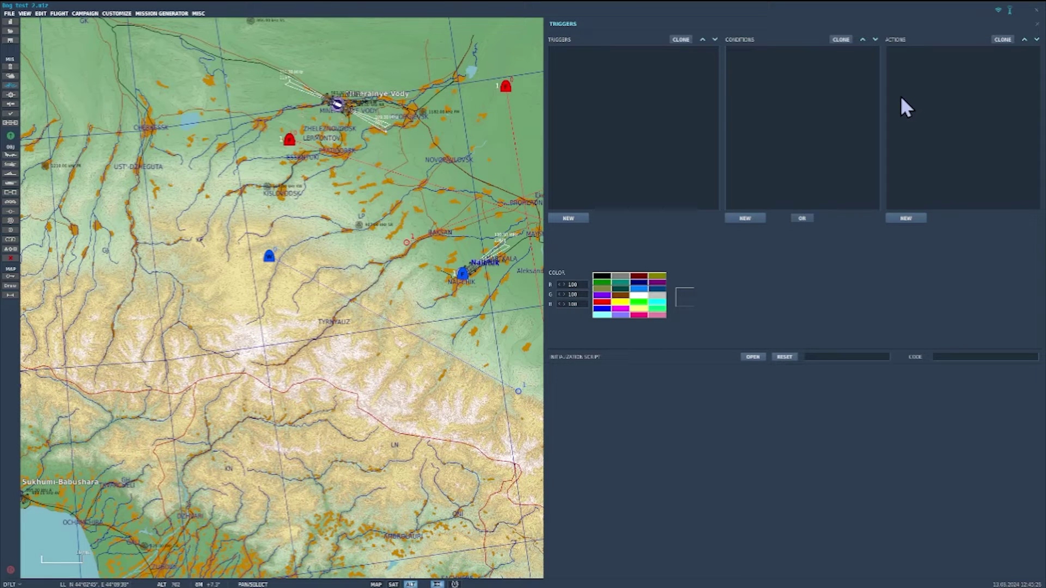
left_click(566, 218)
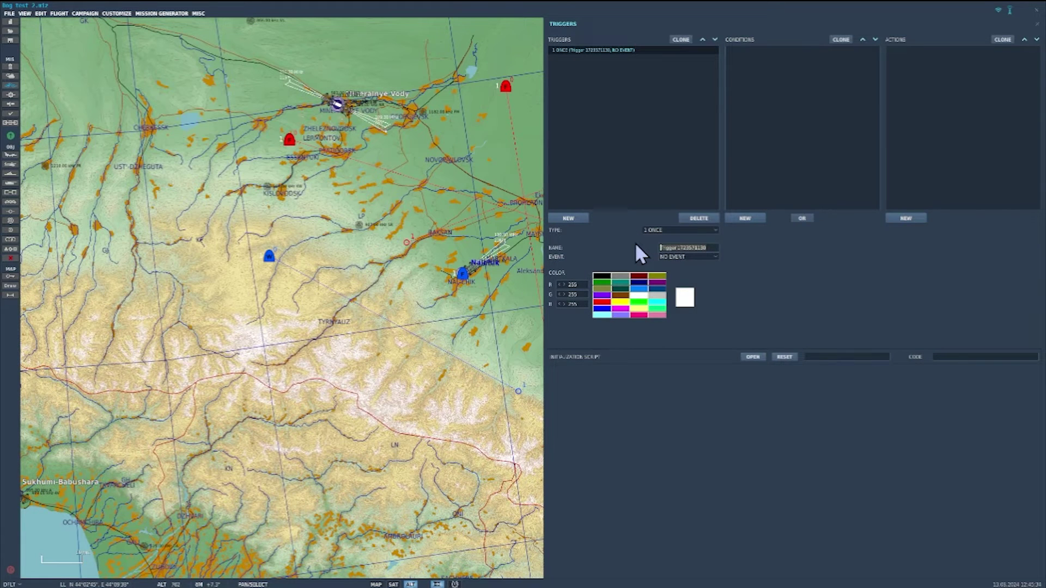
type("Radio button")
- Add a RADIO ITEM ADD action to the Radio button trigger, then clone it and set the clone's value to 2
left_click(904, 218)
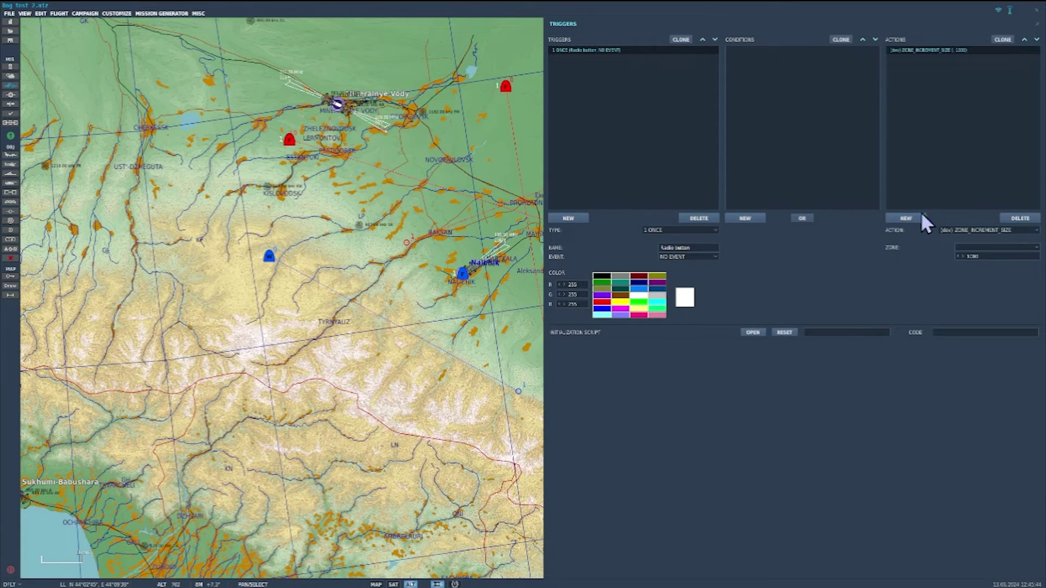
left_click(984, 230)
scroll(979, 267, "down", 8)
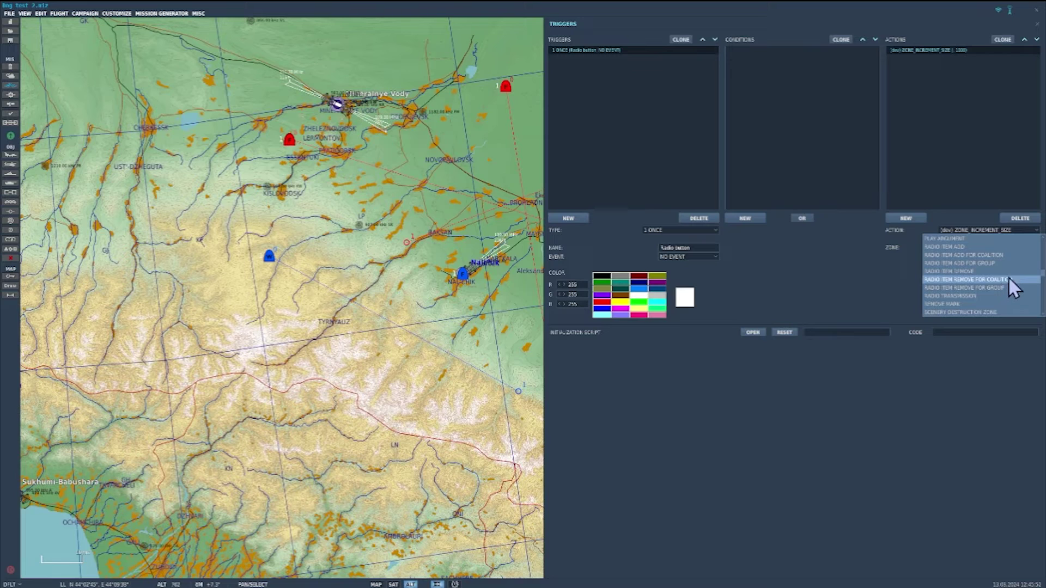
left_click(962, 246)
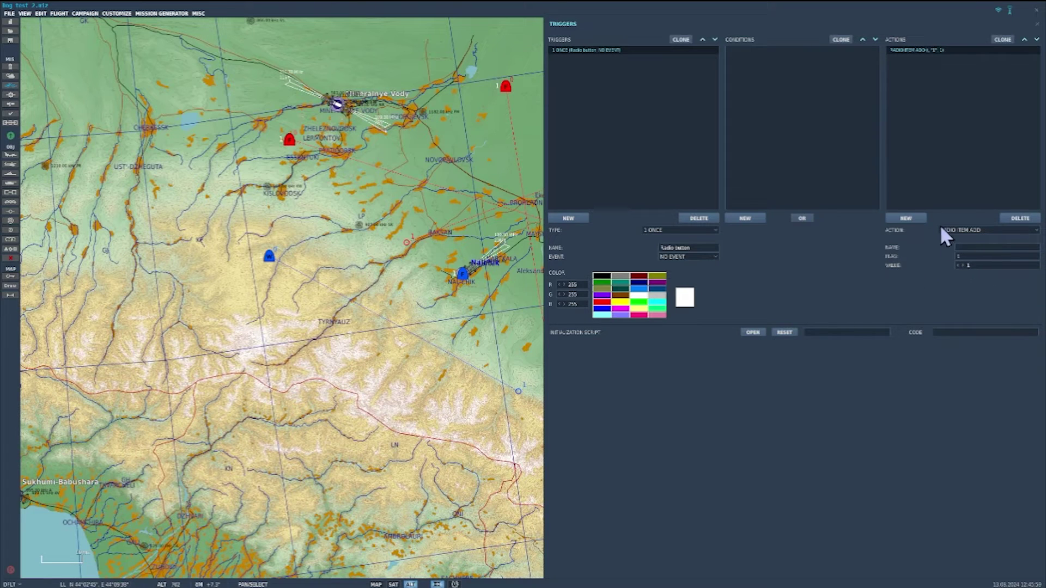
left_click(1001, 39)
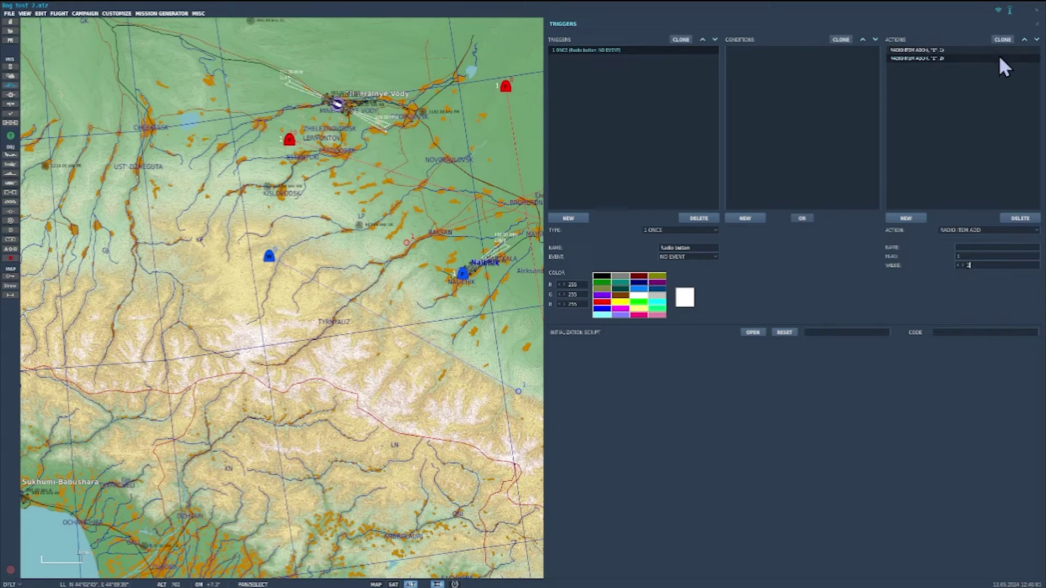
- Clone the second RADIO ITEM ADD action in the Radio button trigger and set the clone's value to 3
left_click(1002, 39)
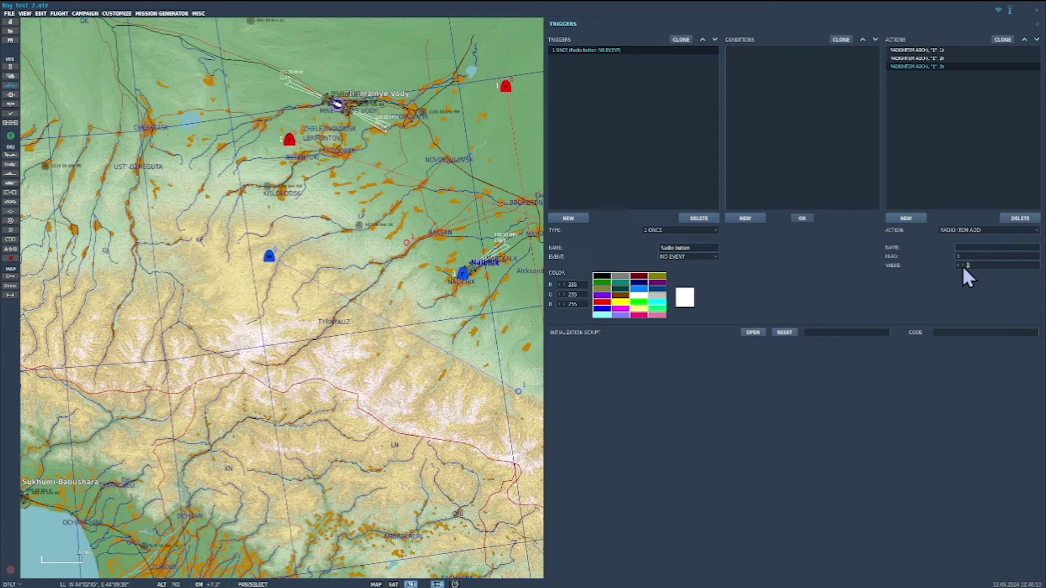
left_click(924, 166)
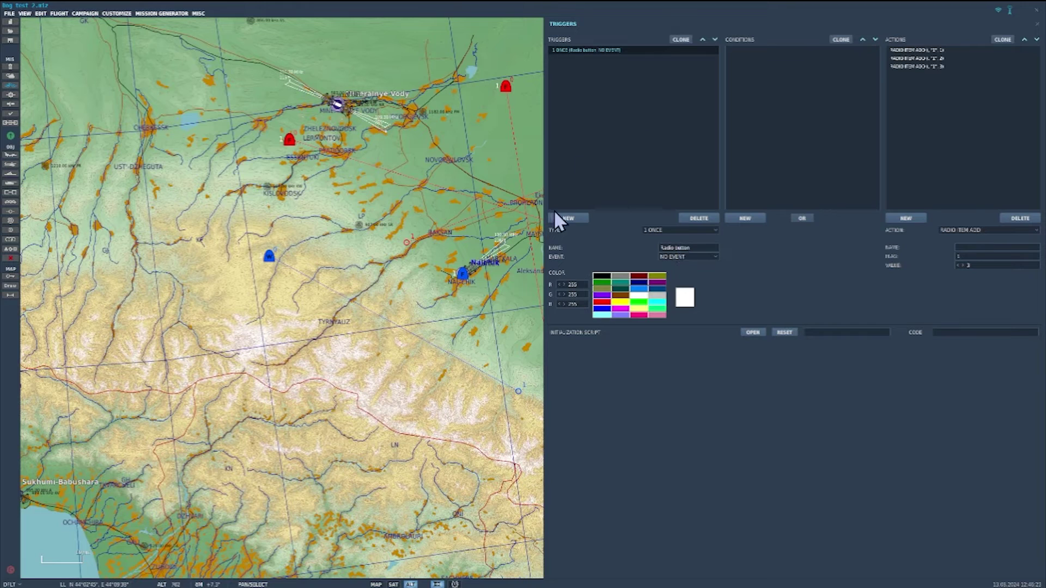
- Create another ONCE trigger and name it Spawn F5 Group
left_click(568, 218)
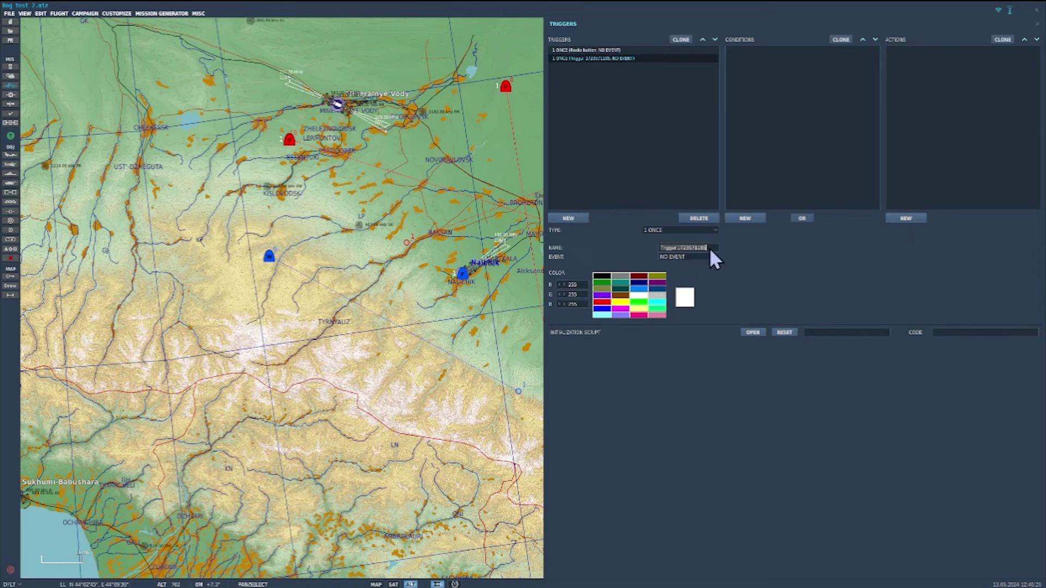
type("Spawn")
type(" 5")
key("BackSpace")
key("BackSpace")
type("F5 Grou")
- Add a FLAG EQUALS condition to the Spawn F5 Group trigger with flag 1 and value 1
left_click(745, 218)
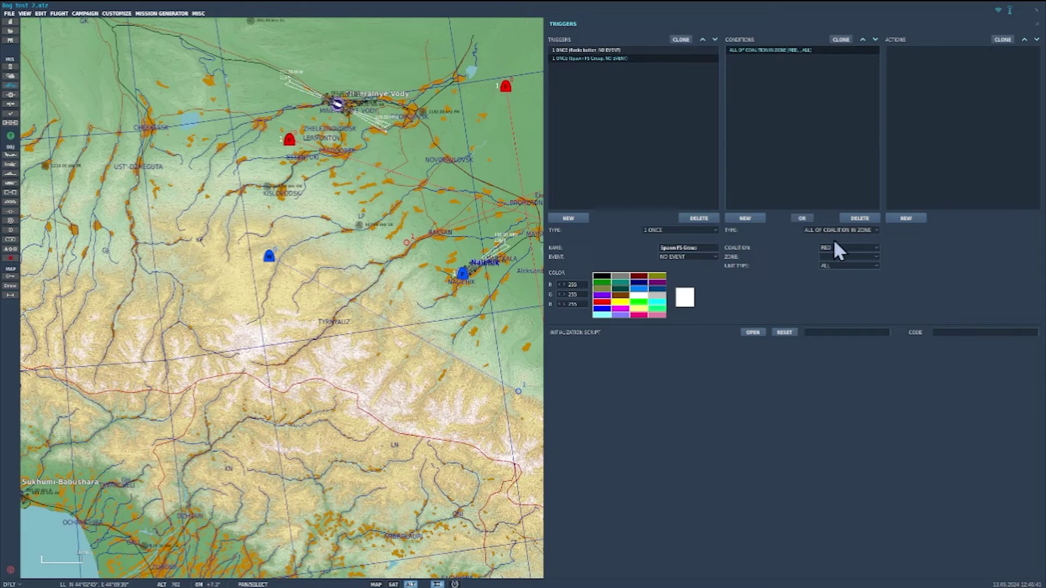
left_click(873, 230)
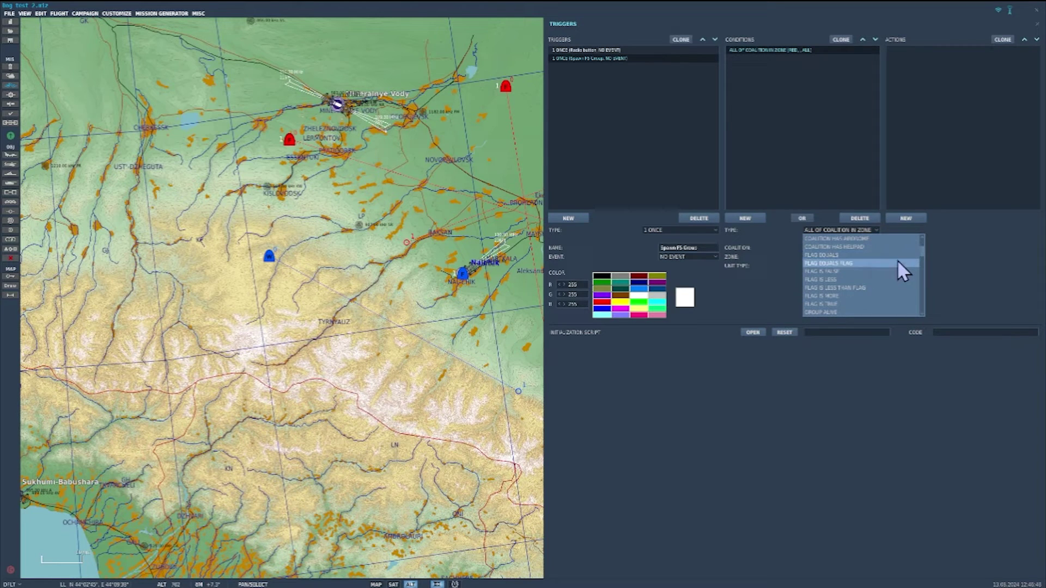
left_click(816, 256)
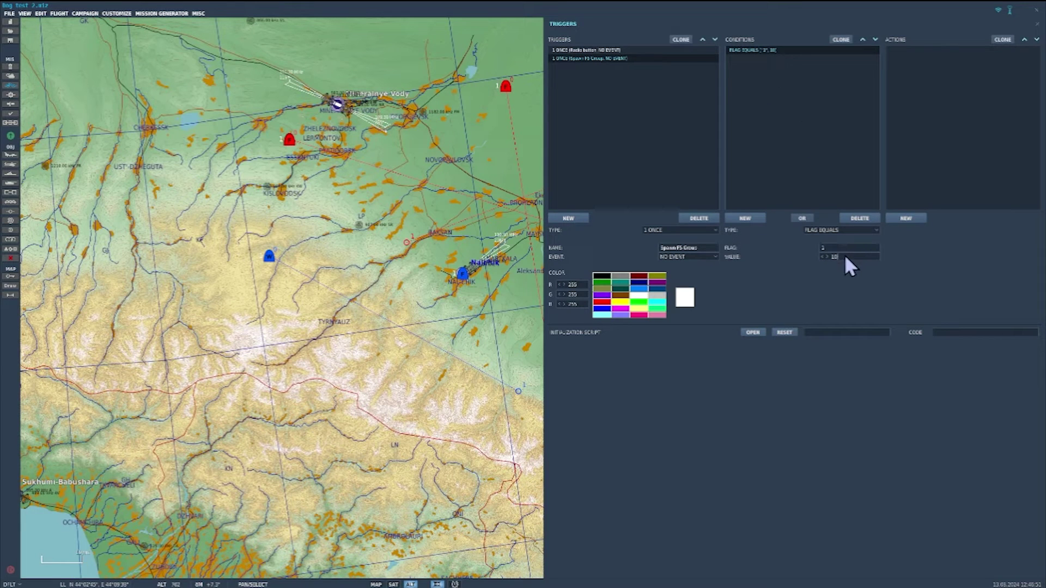
- Add a GROUP ACTIVATE action to the Spawn F5 Group trigger, targeting F5 Group
left_click(905, 218)
left_click(1029, 229)
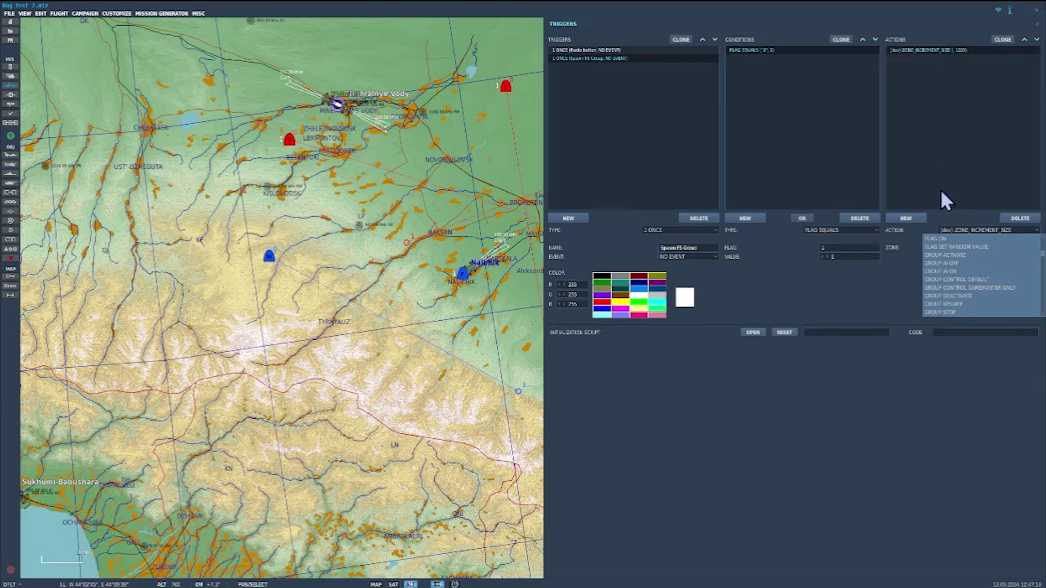
left_click(943, 256)
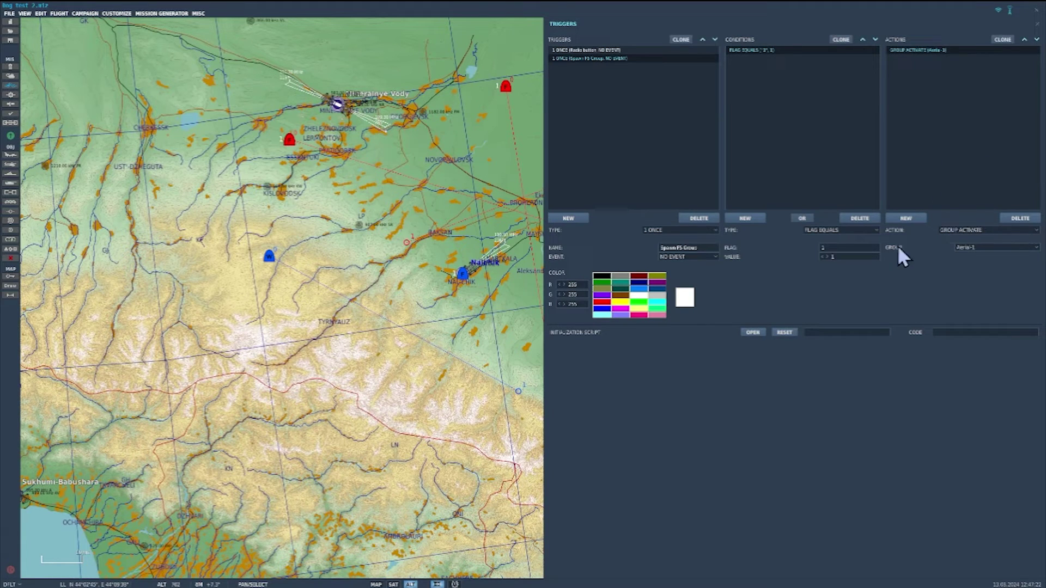
left_click(978, 246)
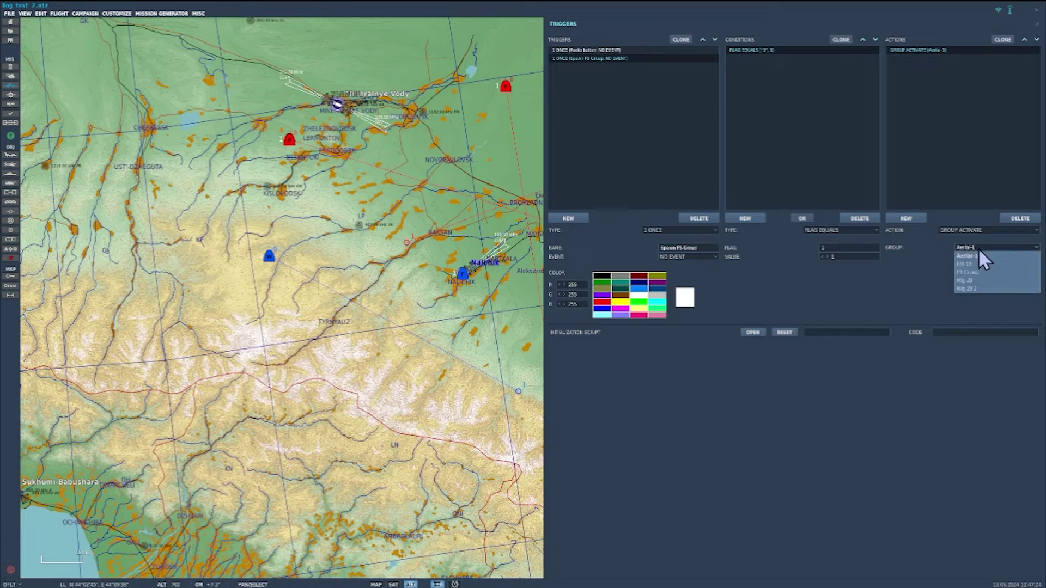
left_click(972, 273)
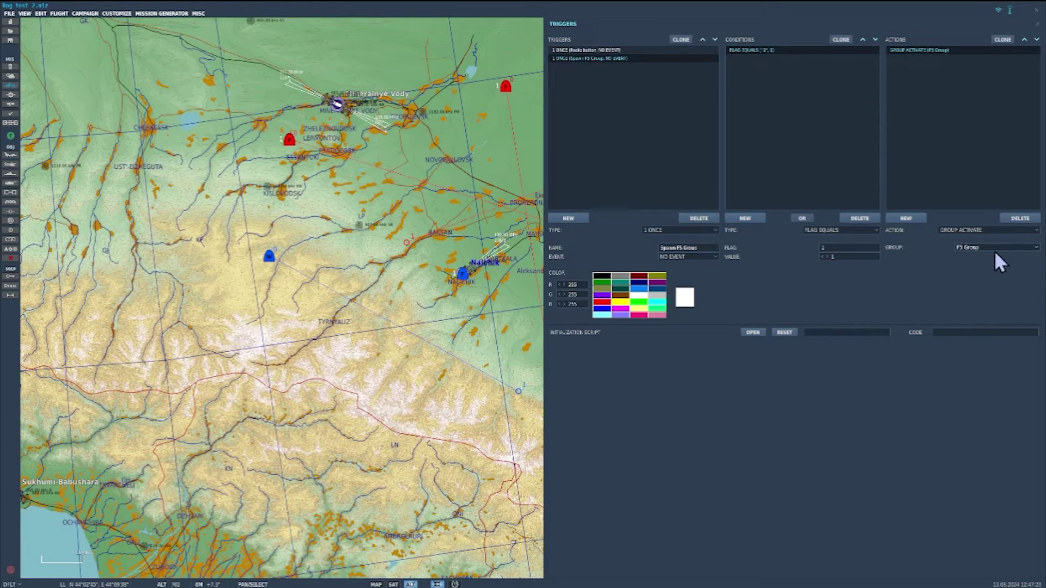
- Name the Radio button trigger's three radio items F5 Group, Mig 29 and Mig 29-2, in order of their values
left_click(603, 50)
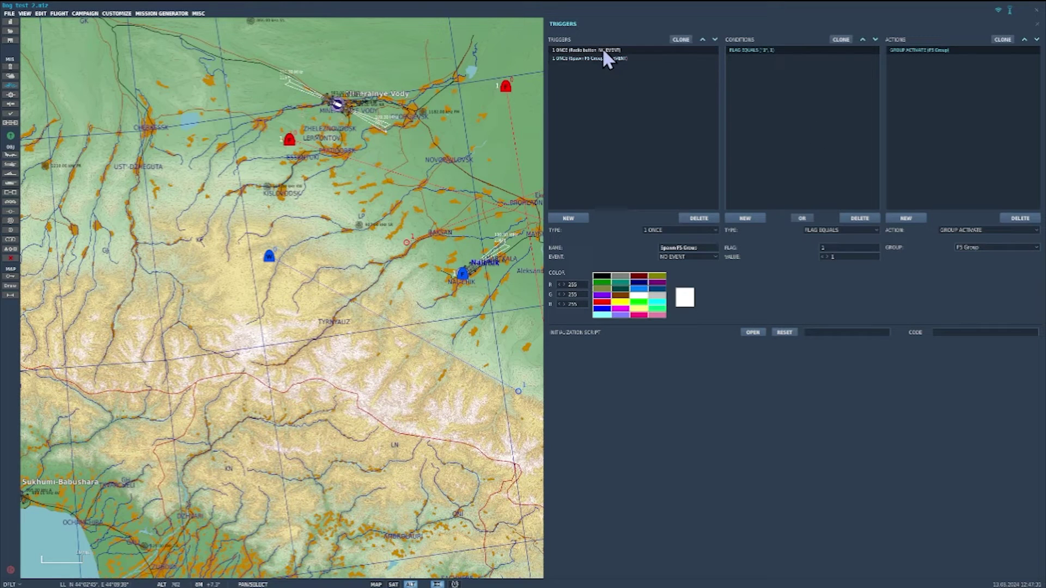
left_click(896, 50)
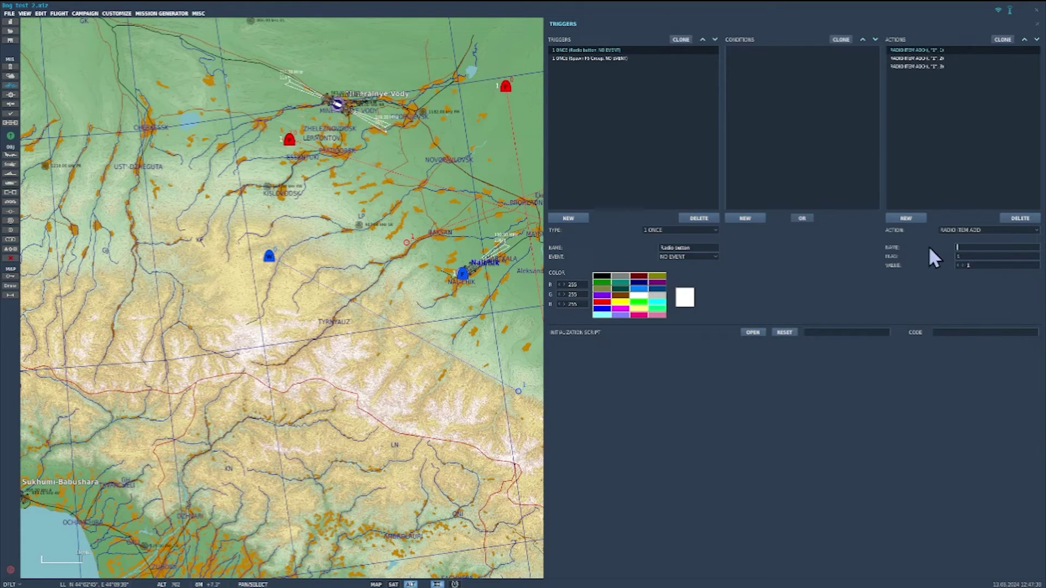
type("F5")
type("Group")
left_click(911, 58)
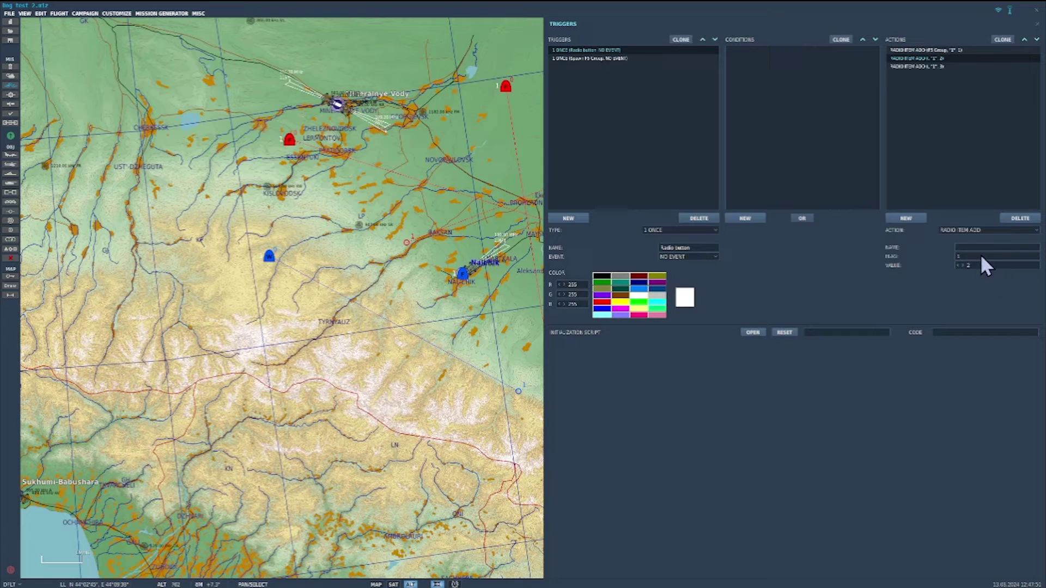
type("Mig 21")
left_click(944, 66)
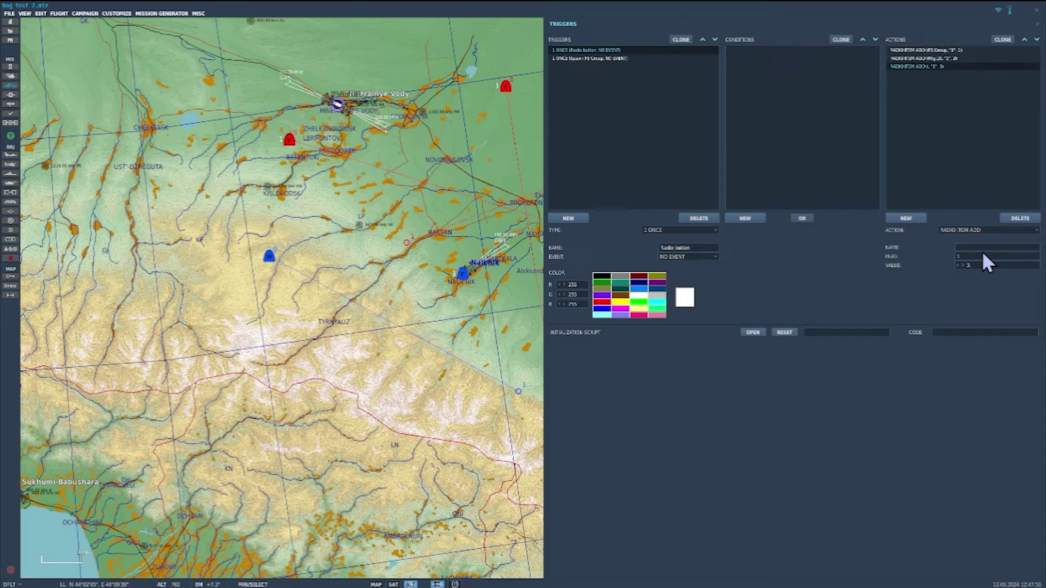
type("Mig 29-2")
- Add a MESSAGE TO COALITION action to the Spawn F5 Group trigger for BLUE with the text "F5 Spawned in"
left_click(590, 58)
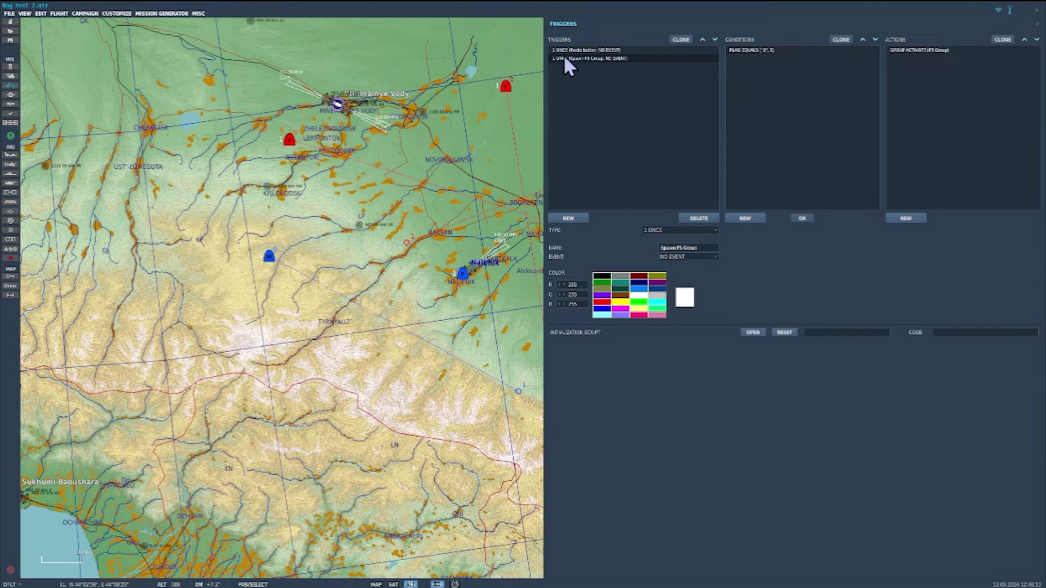
left_click(745, 50)
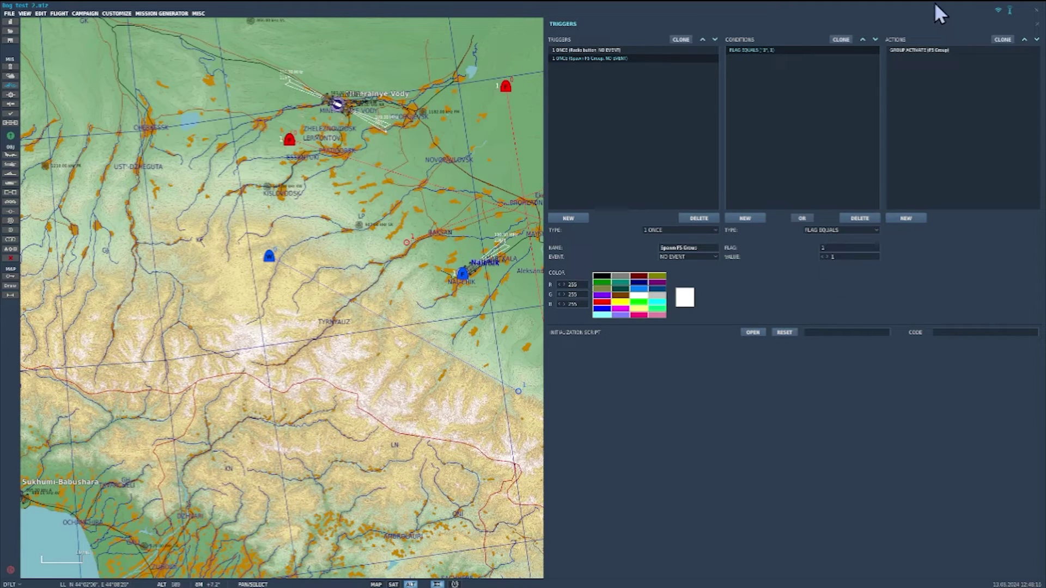
left_click(918, 51)
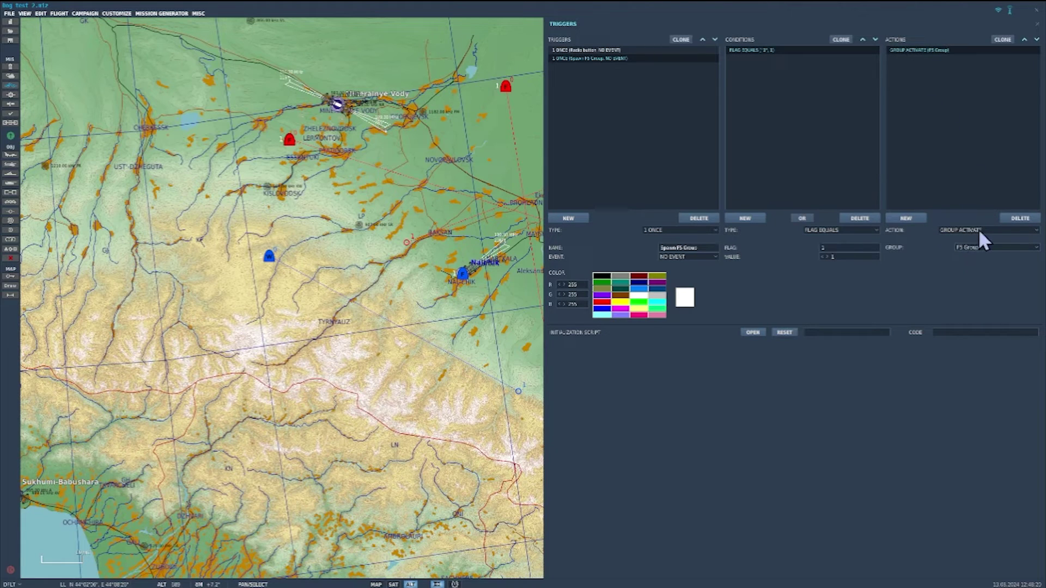
left_click(902, 219)
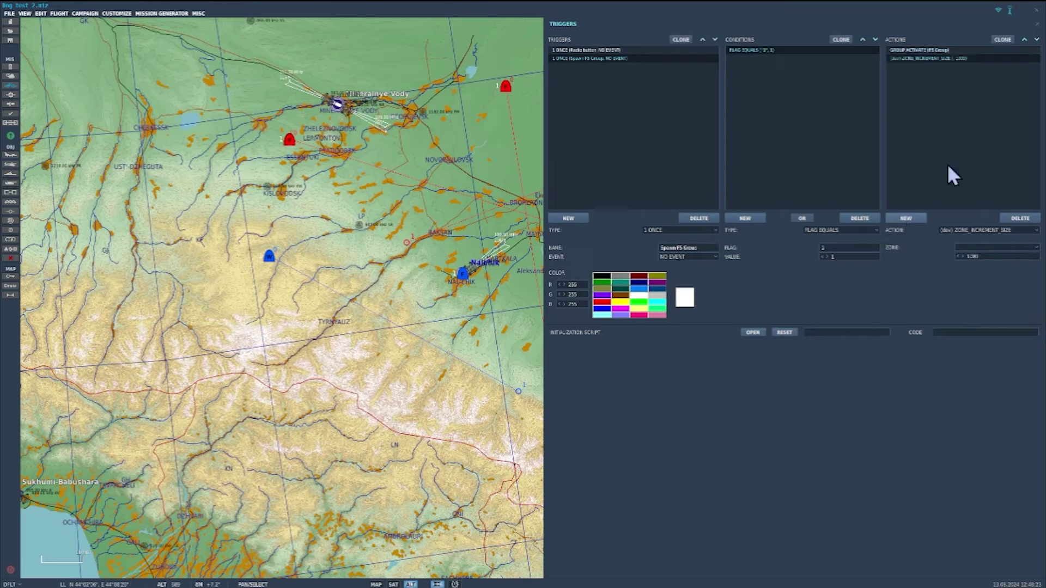
left_click(1018, 228)
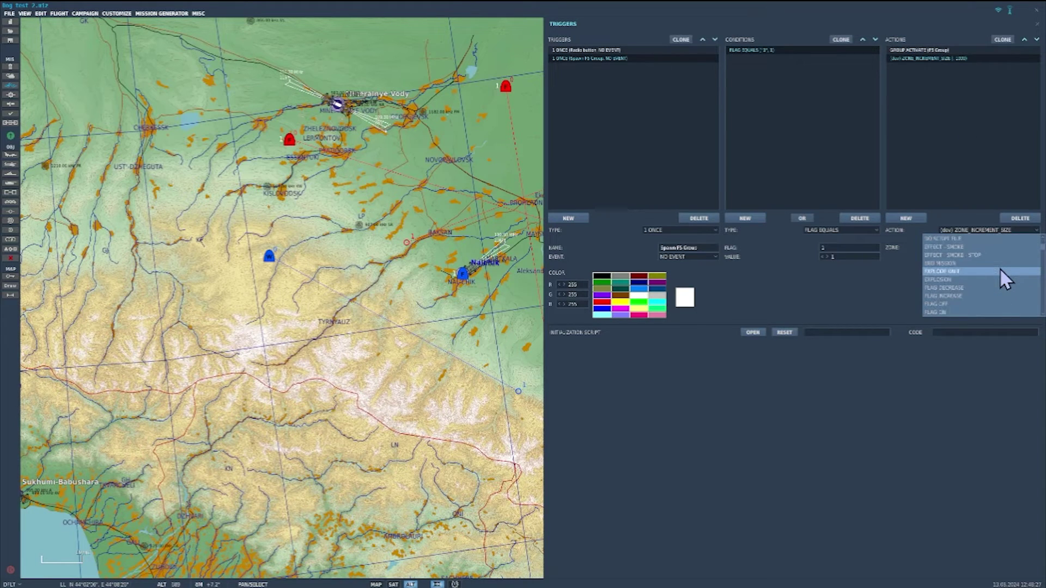
scroll(999, 268, "down", 6)
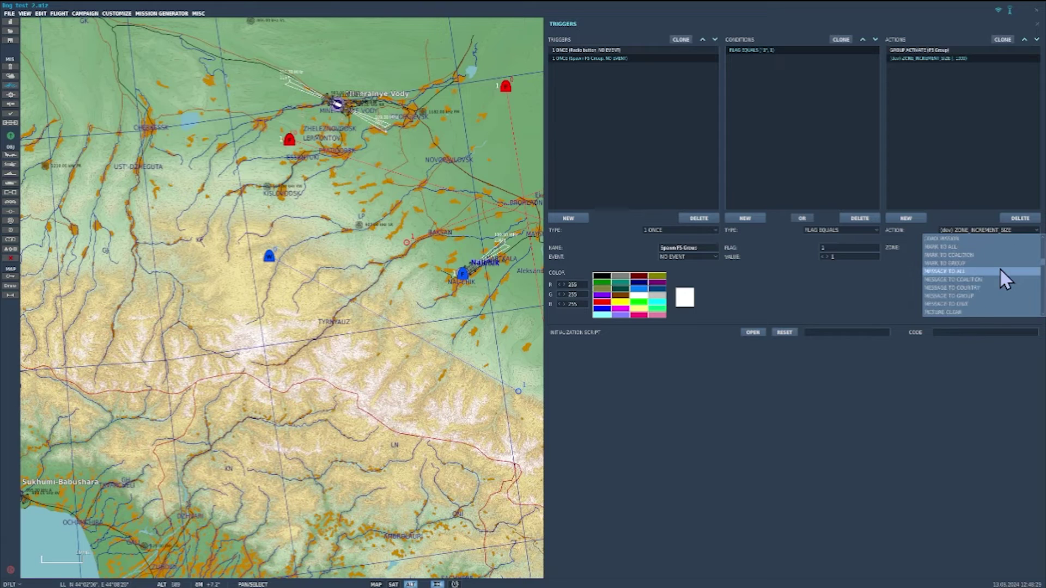
scroll(998, 268, "down", 3)
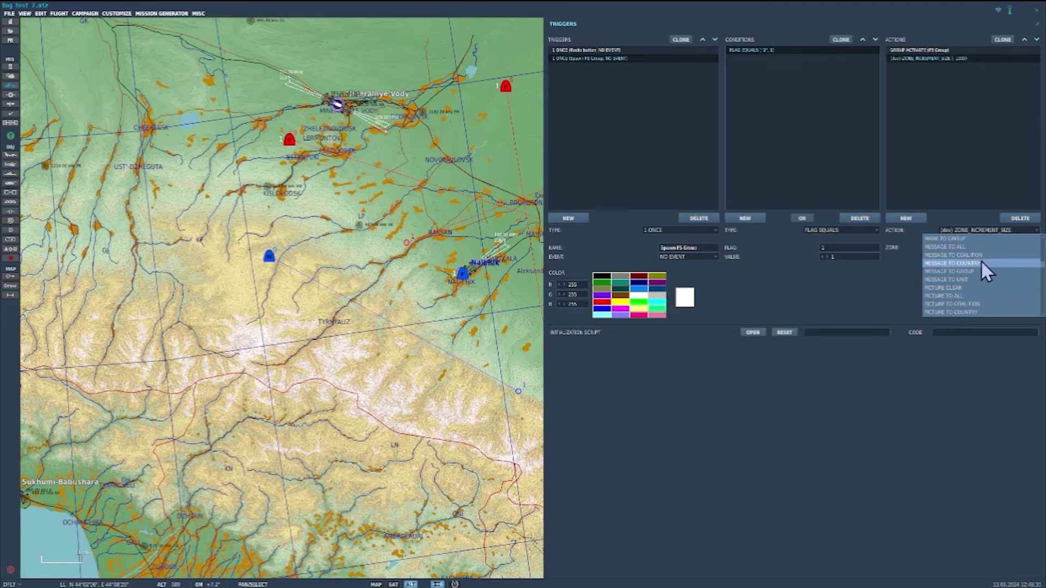
left_click(939, 254)
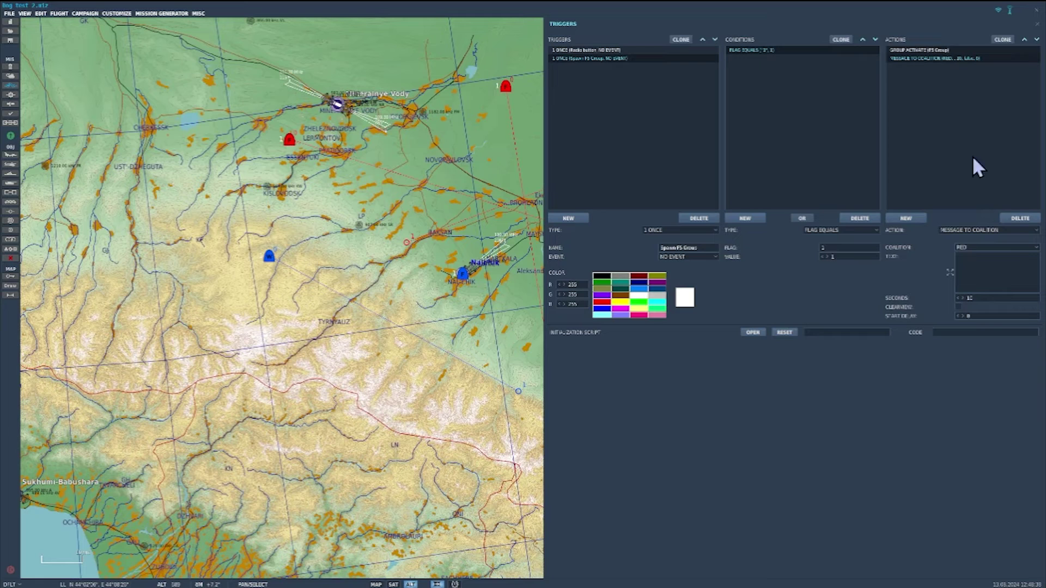
left_click(973, 248)
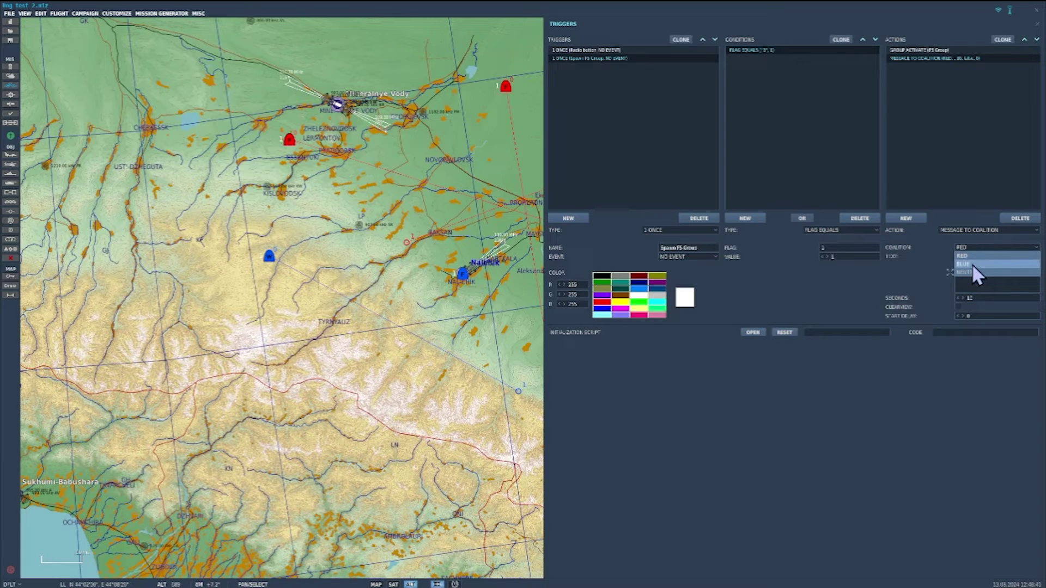
left_click(971, 263)
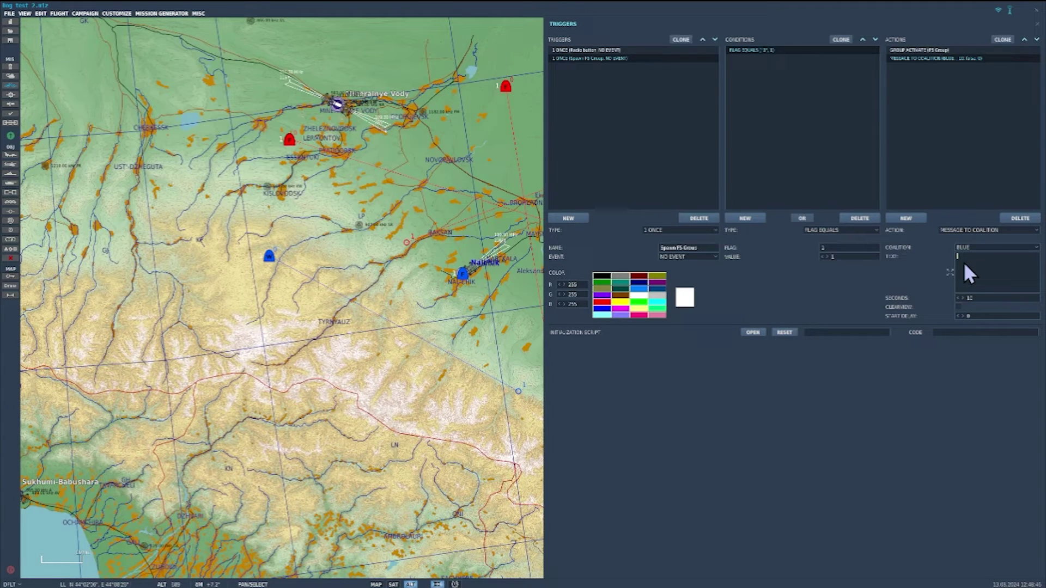
type("F5 Spawned in")
- Clone the Spawn F5 Group trigger and rename the clone Spawn Mig 29
left_click(593, 57)
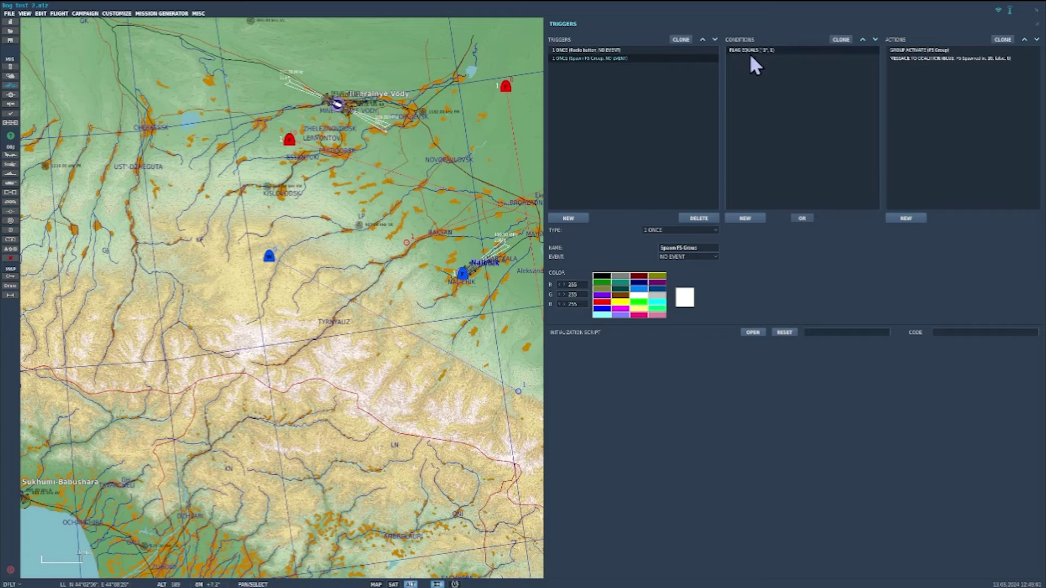
left_click(682, 41)
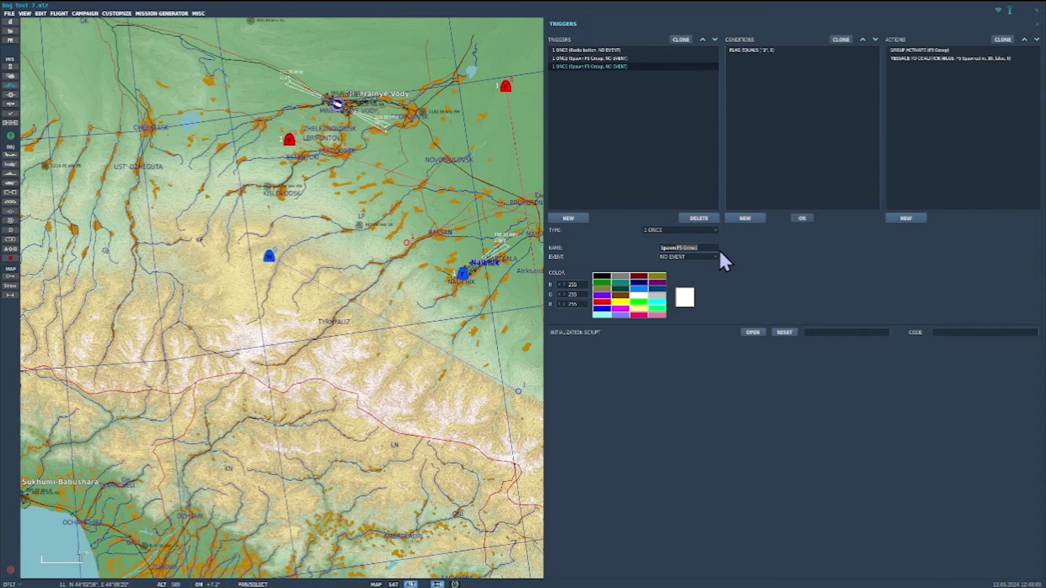
key("BackSpace")
key("BackSpace")
key("BackSpace")
key("BackSpace")
key("BackSpace")
key("BackSpace")
key("BackSpace")
key("BackSpace")
type("Mig 29")
- In the Spawn Mig 29 trigger, set the FLAG EQUALS value to 2 and the GROUP ACTIVATE group to Mig 29
left_click(748, 50)
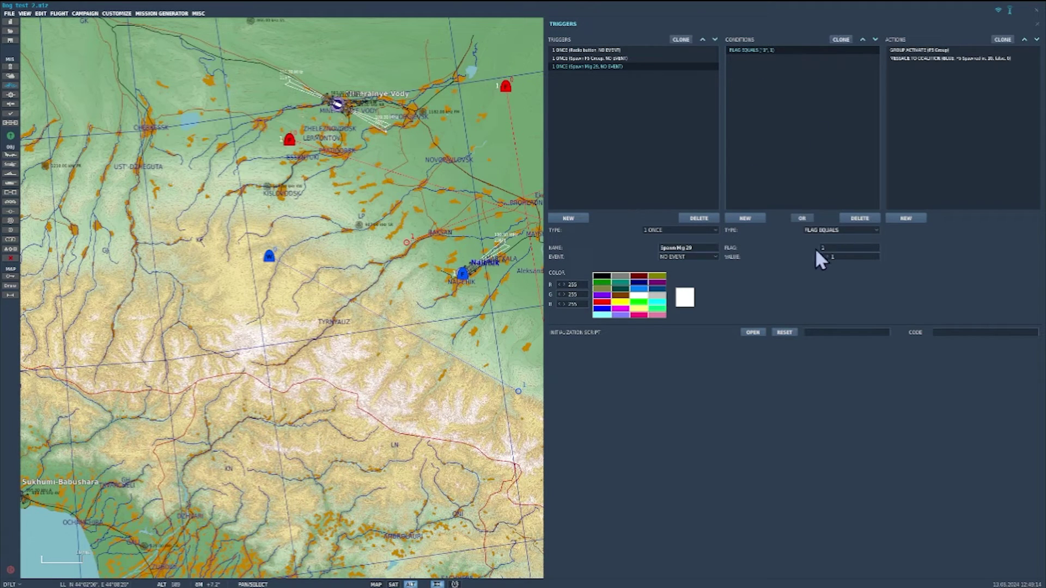
left_click(609, 66)
left_click(763, 49)
left_click(910, 49)
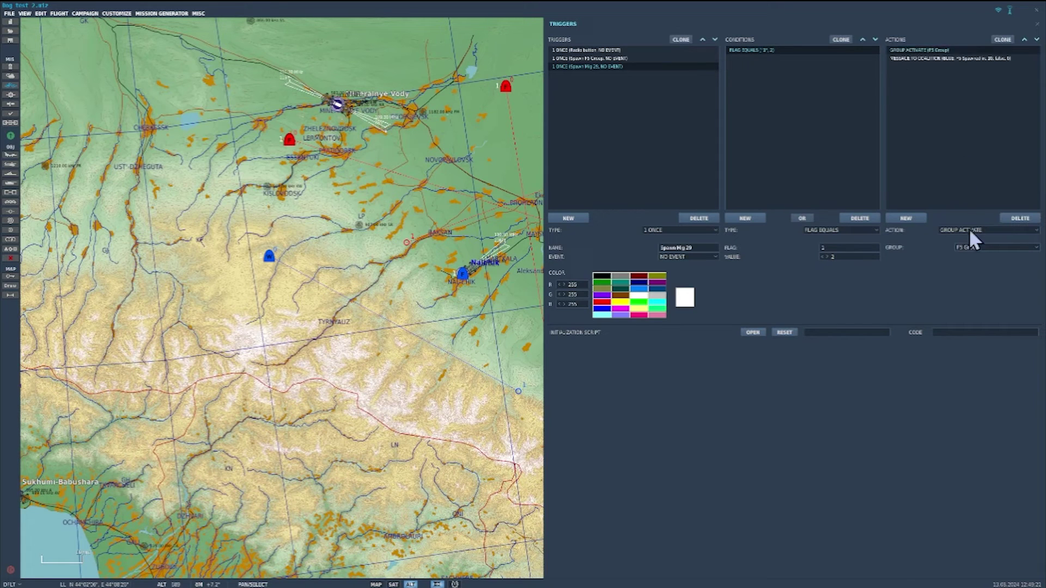
left_click(993, 248)
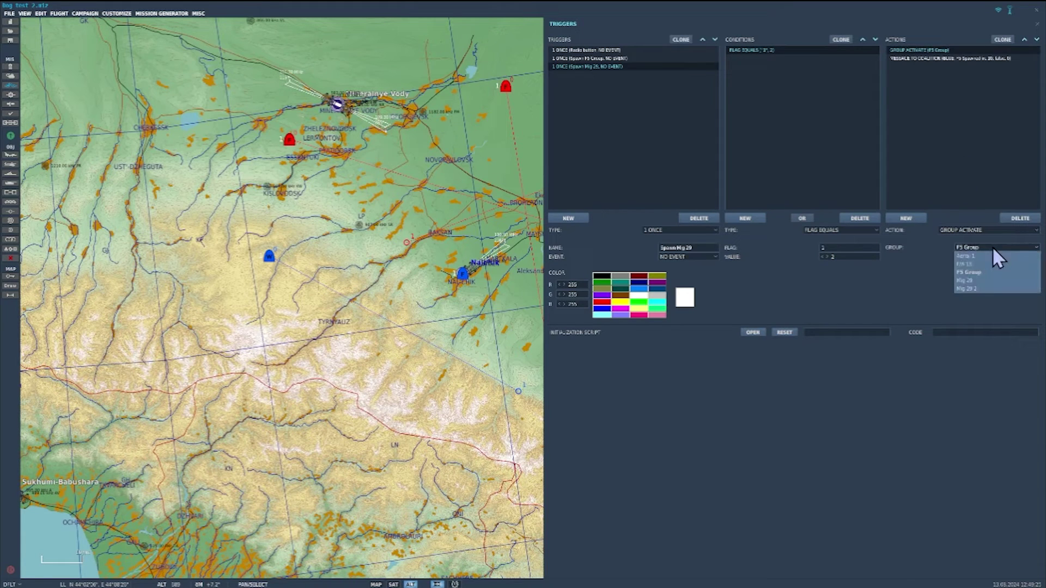
left_click(970, 281)
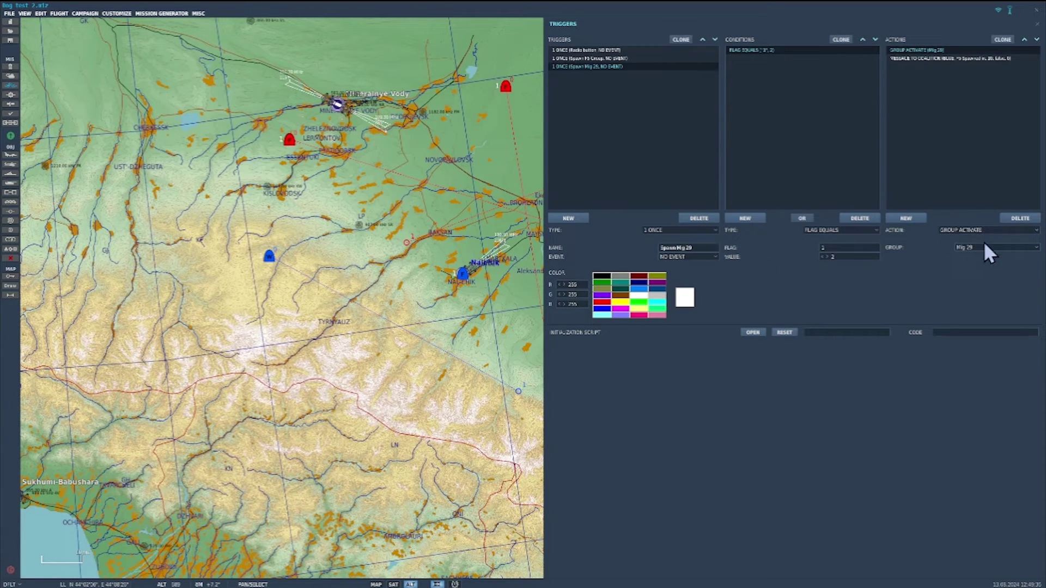
- Clone the Spawn Mig 29 trigger and rename the clone Spawn Mig 29-2
left_click(606, 58)
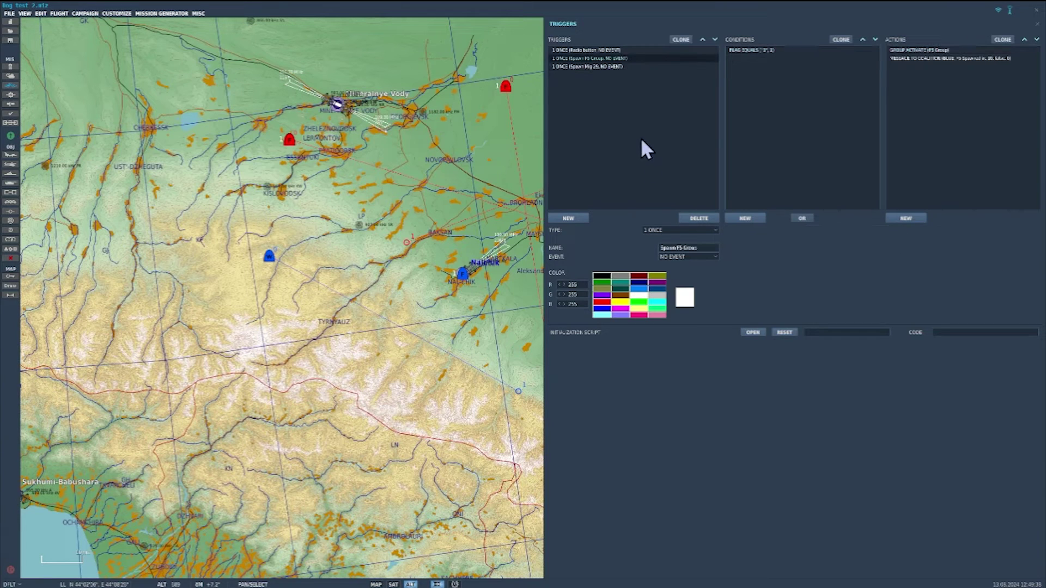
left_click(600, 66)
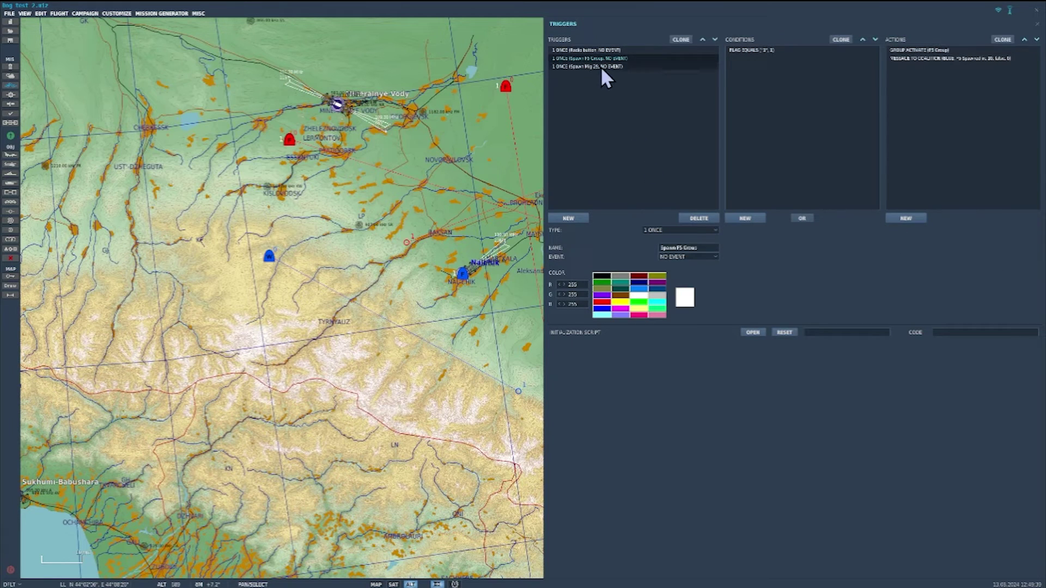
left_click(679, 39)
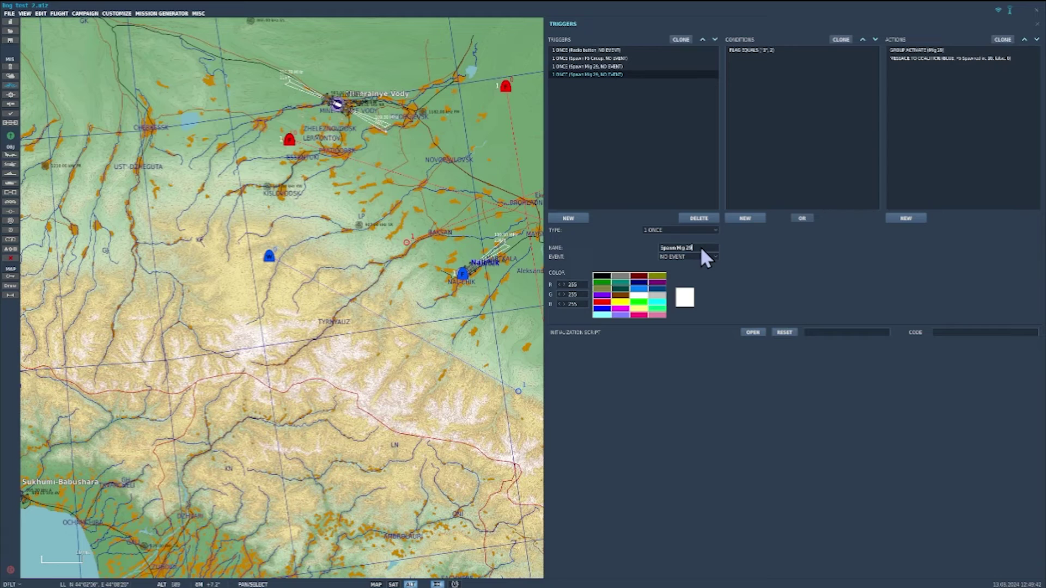
type("-2")
- In the Spawn Mig 29-2 trigger, set the FLAG EQUALS value to 3 and the GROUP ACTIVATE group to Mig 29-2
left_click(748, 51)
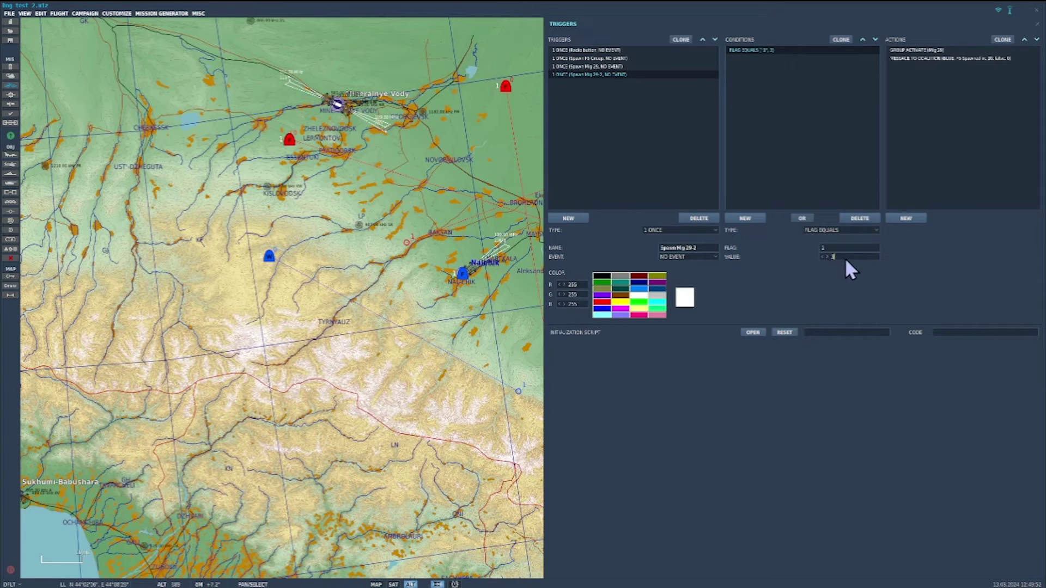
left_click(933, 50)
left_click(973, 246)
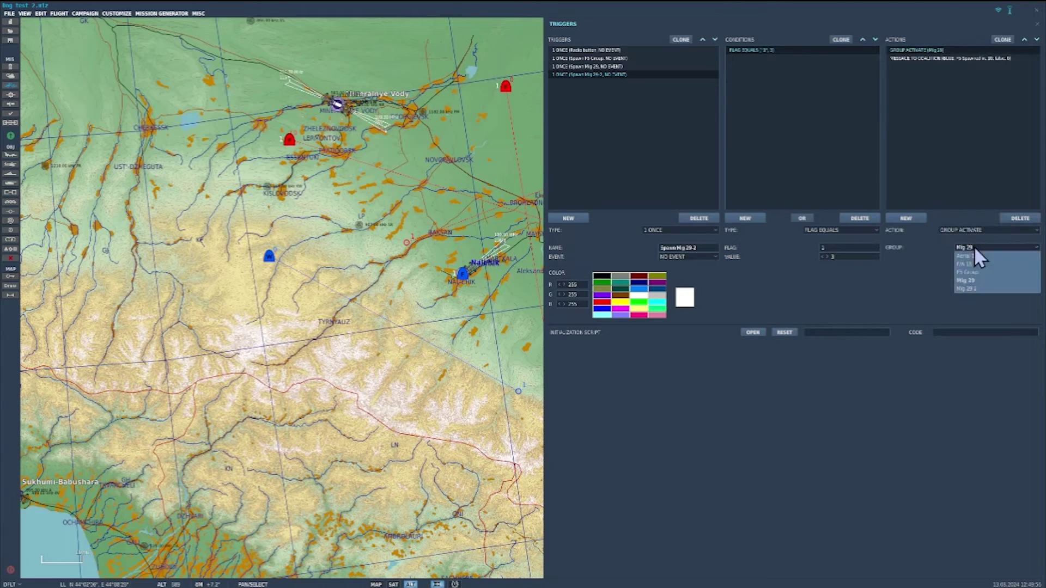
left_click(962, 289)
- Change the coalition message text in the Spawn Mig 29-2 trigger to "Mig 29-2 Spawned in"
left_click(917, 57)
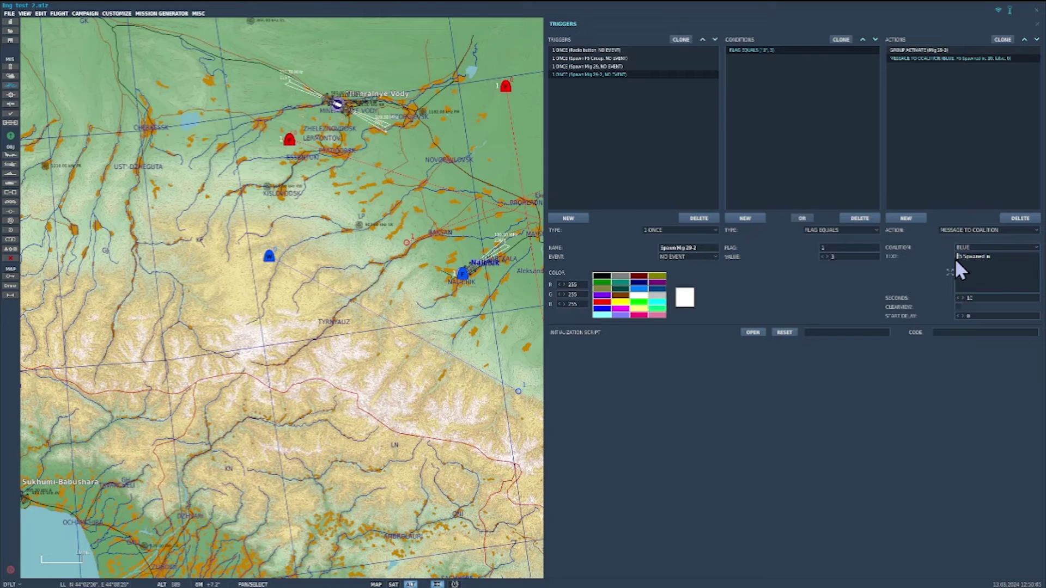
key("Delete")
key("Delete")
key("Delete")
type("Mig 29")
key("Left")
type("-2")
- Replace "F5" with "Mig 29" in the coalition message text of the Spawn F5 Group trigger
left_click(594, 62)
left_click(927, 58)
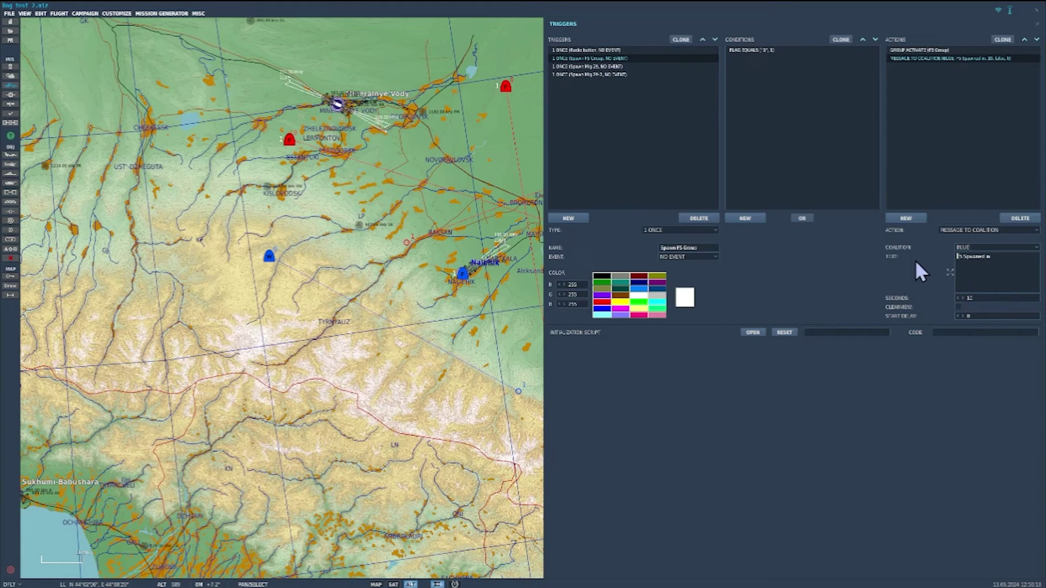
type("Mig 29")
left_click(590, 50)
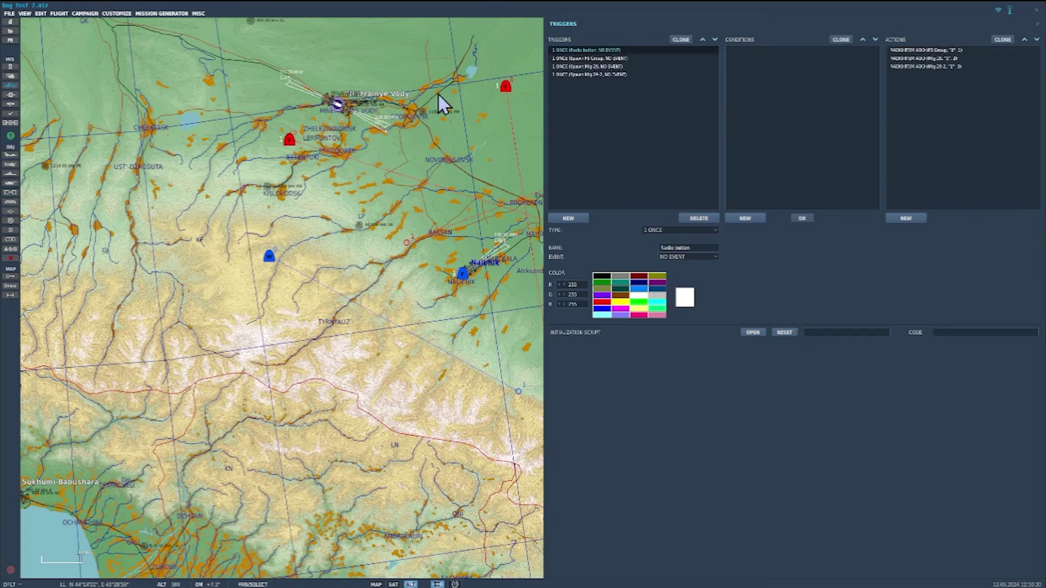
left_click_drag(362, 245, 222, 262)
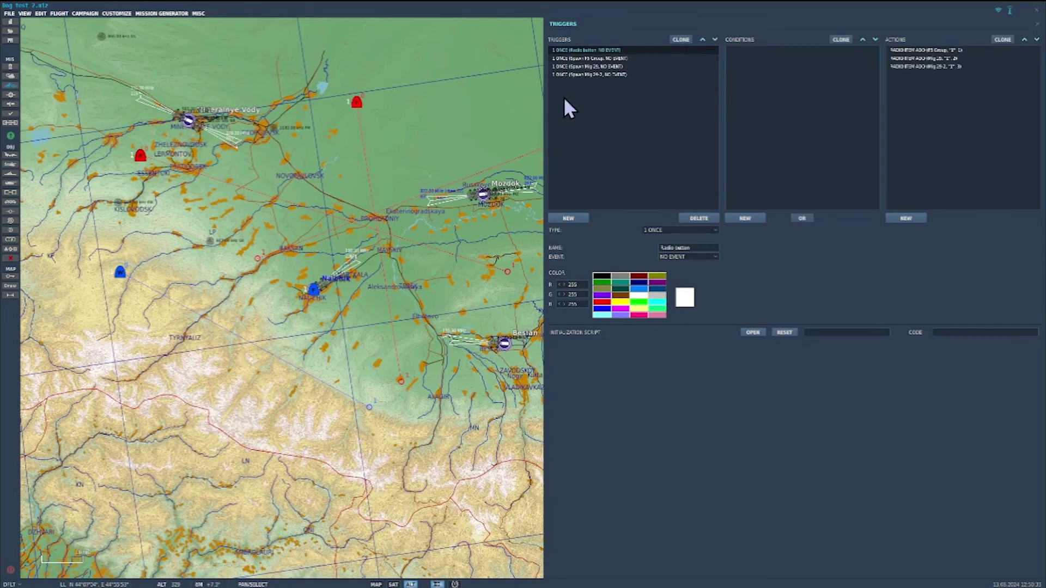
- Check the Spawn F5 Group trigger's condition and group action, and change its coalition message to "F5 group Spawned in"
left_click(569, 59)
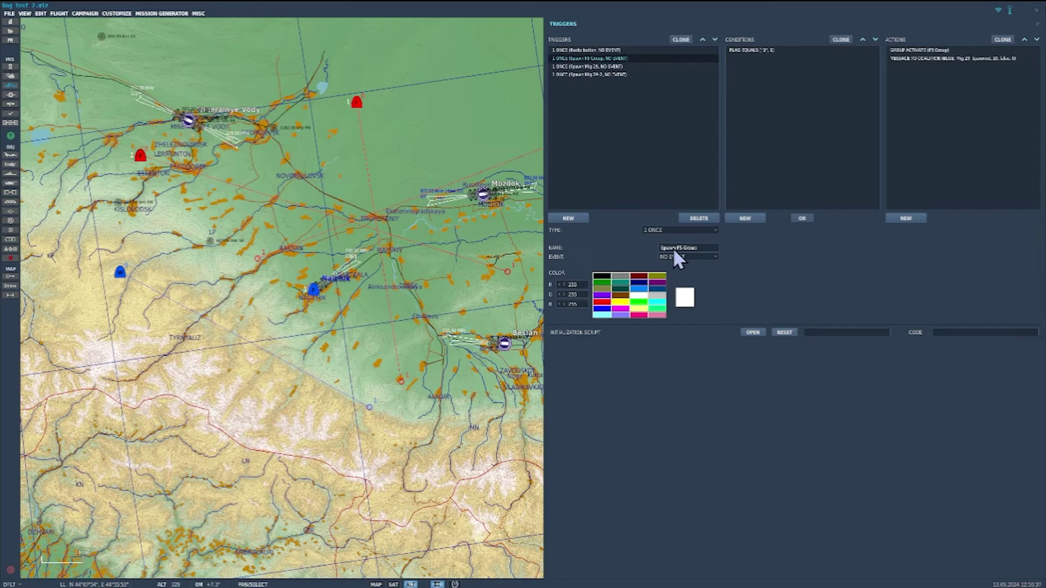
left_click(752, 51)
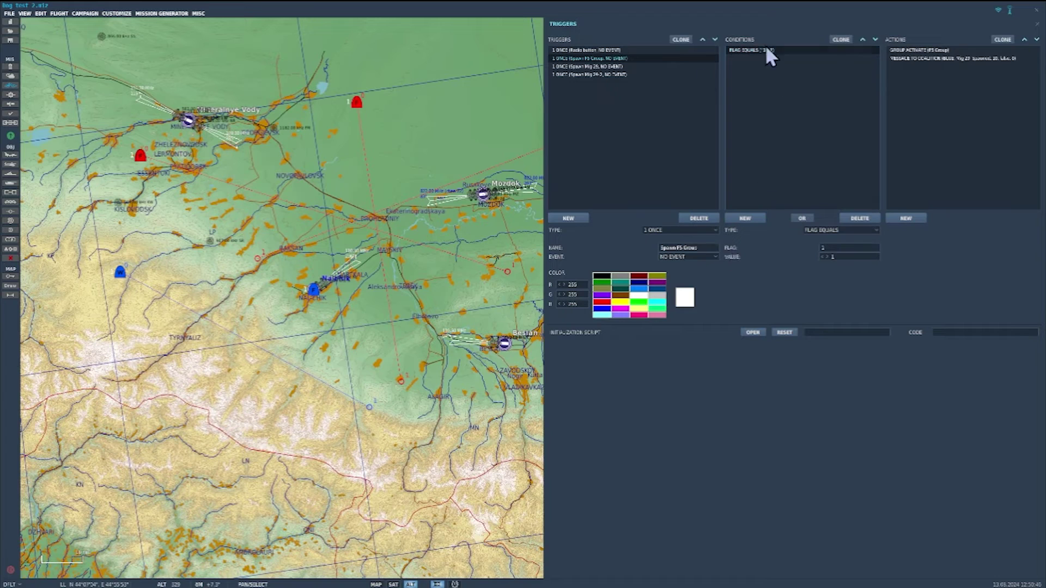
left_click(900, 50)
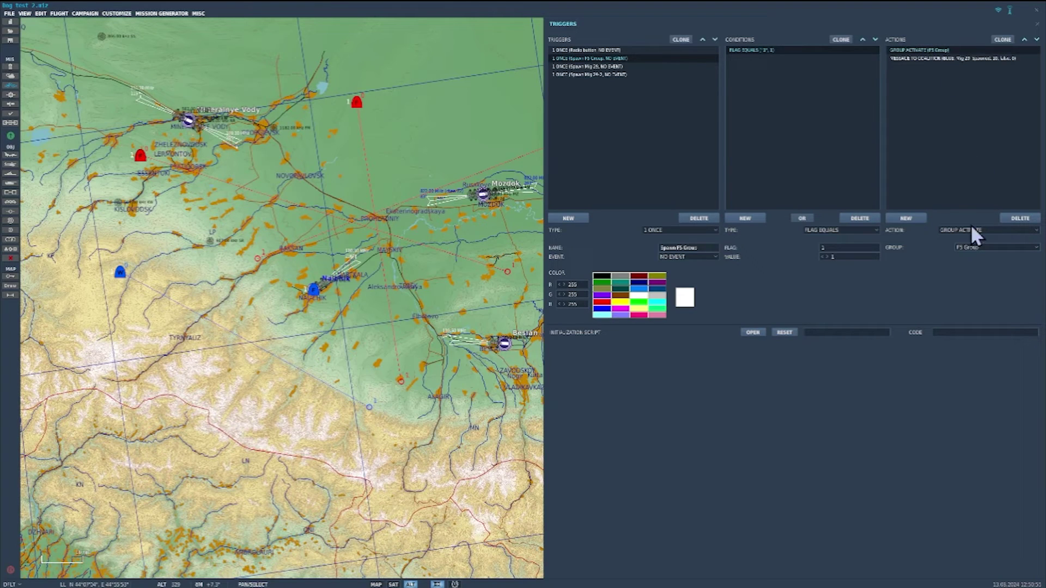
left_click(918, 57)
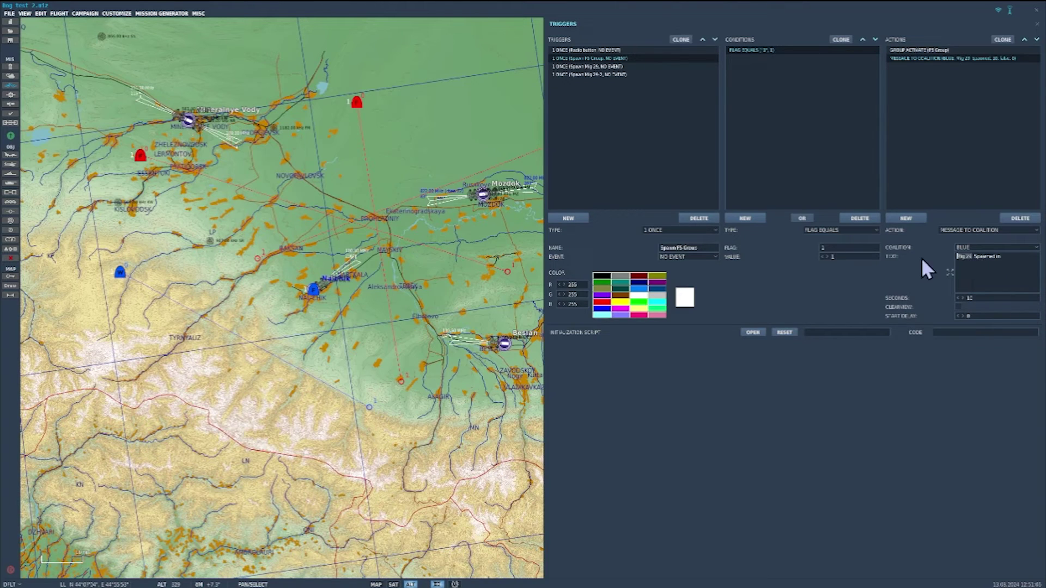
type("F5 group")
- Review the flag conditions and GROUP ACTIVATE actions of the Spawn Mig 29 and Spawn Mig 29-2 triggers
left_click(573, 66)
left_click(765, 50)
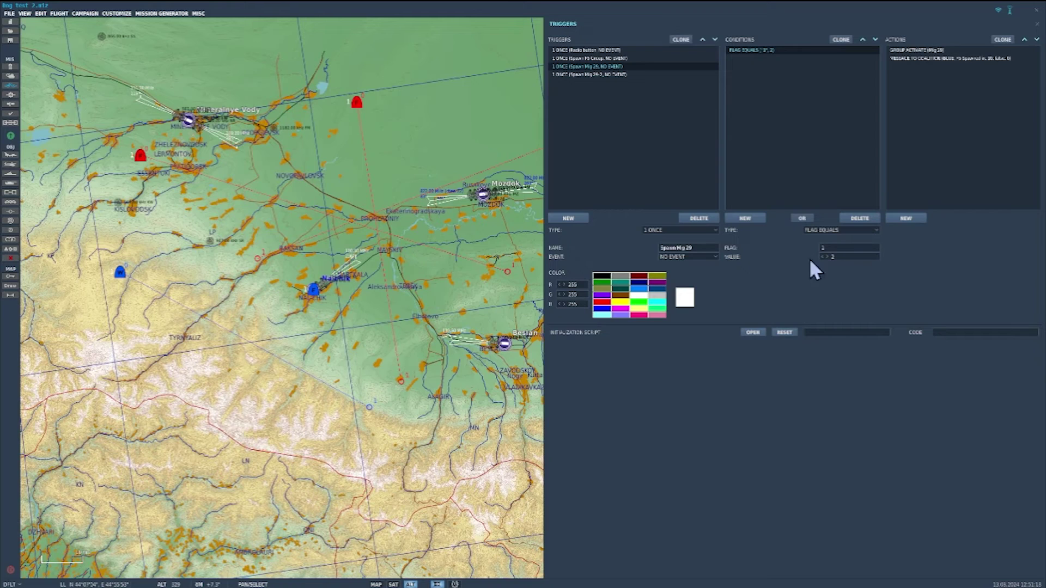
left_click(907, 51)
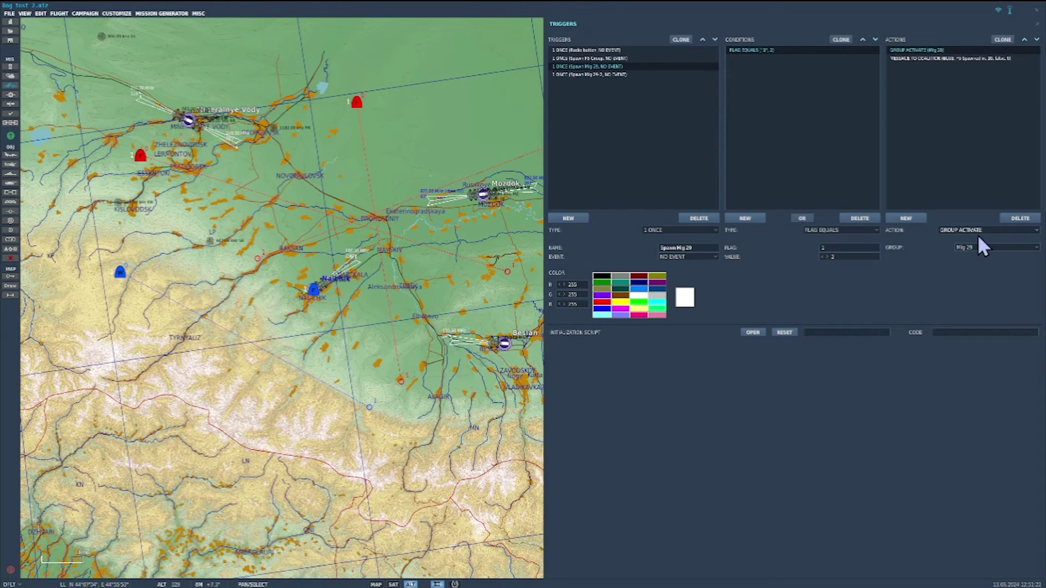
left_click(600, 74)
left_click(746, 50)
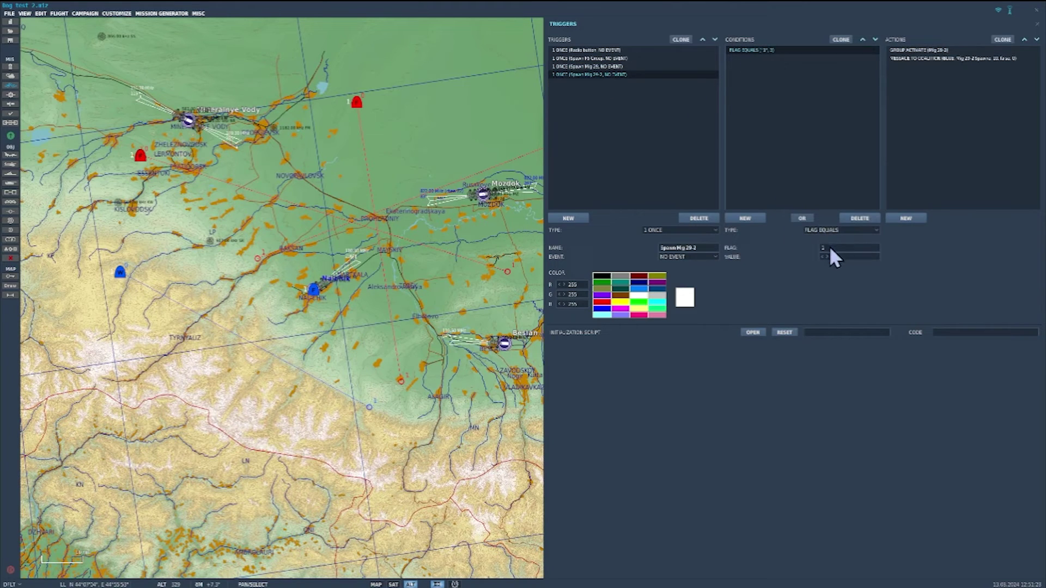
left_click(900, 51)
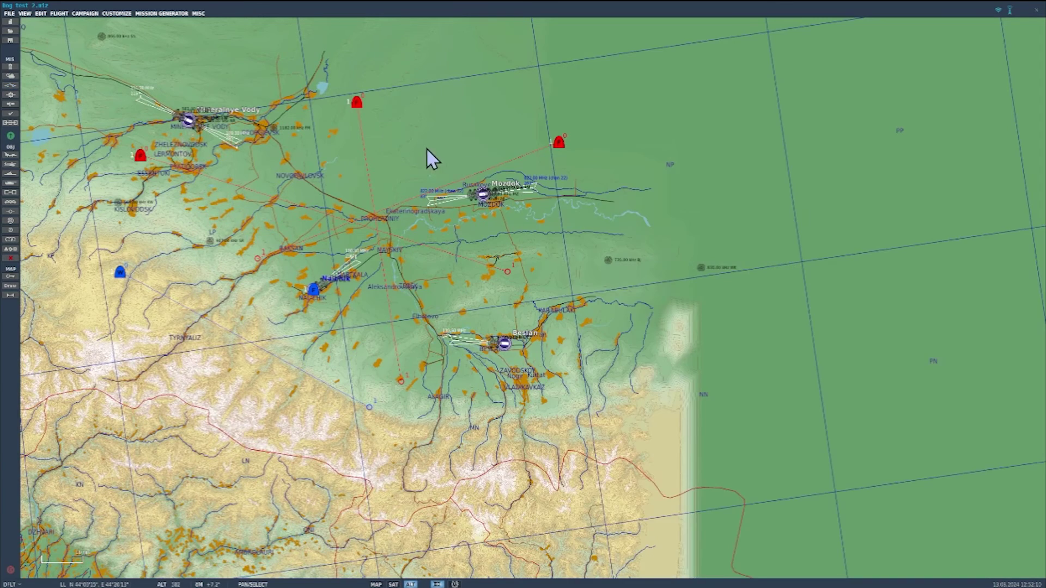
- Start the mission in the F/A-18C client slot at Nalchik and proceed from the briefing into the cockpit
left_click_drag(426, 148, 562, 177)
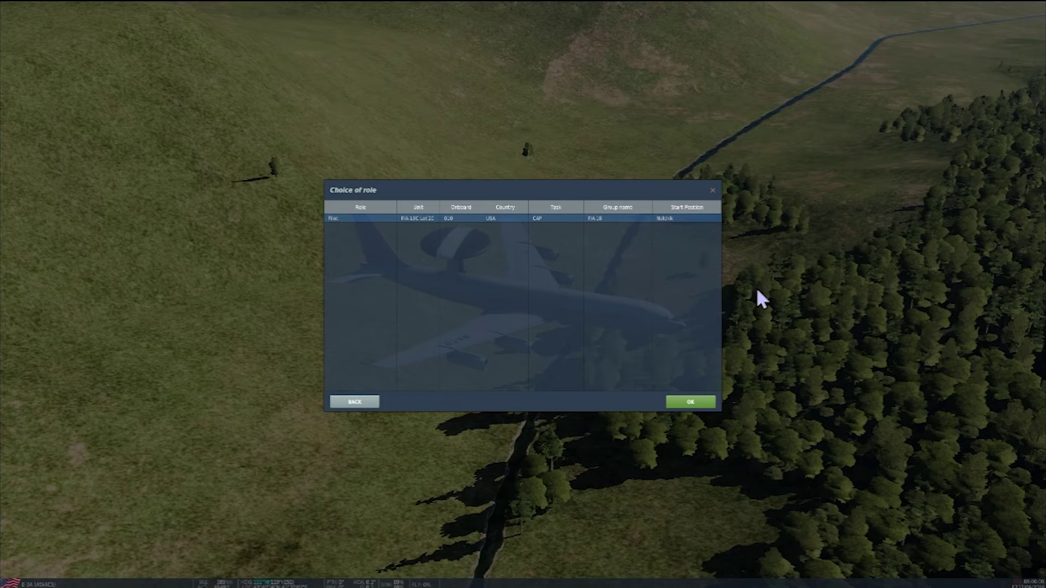
left_click(690, 404)
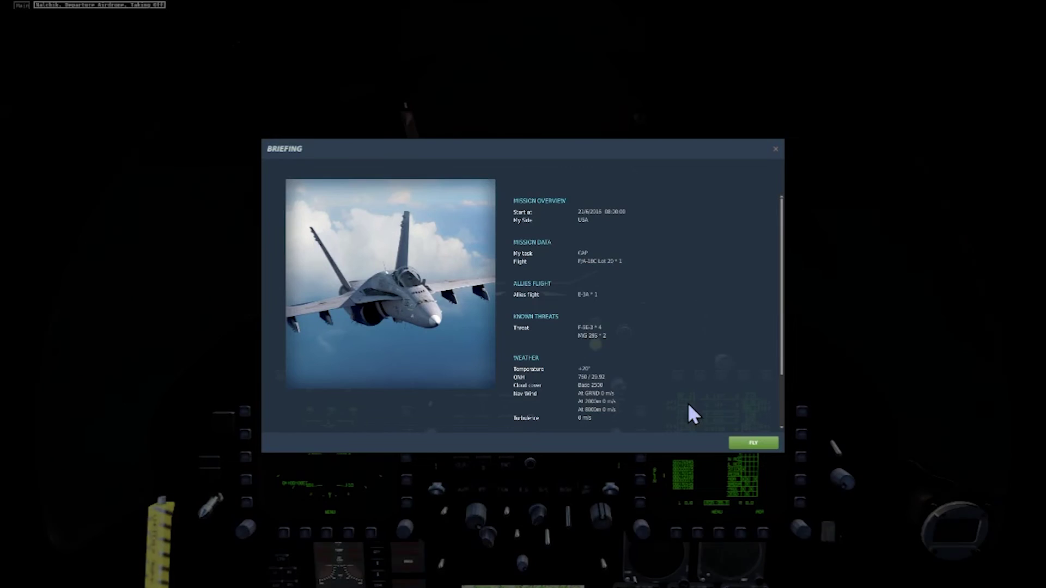
left_click(747, 442)
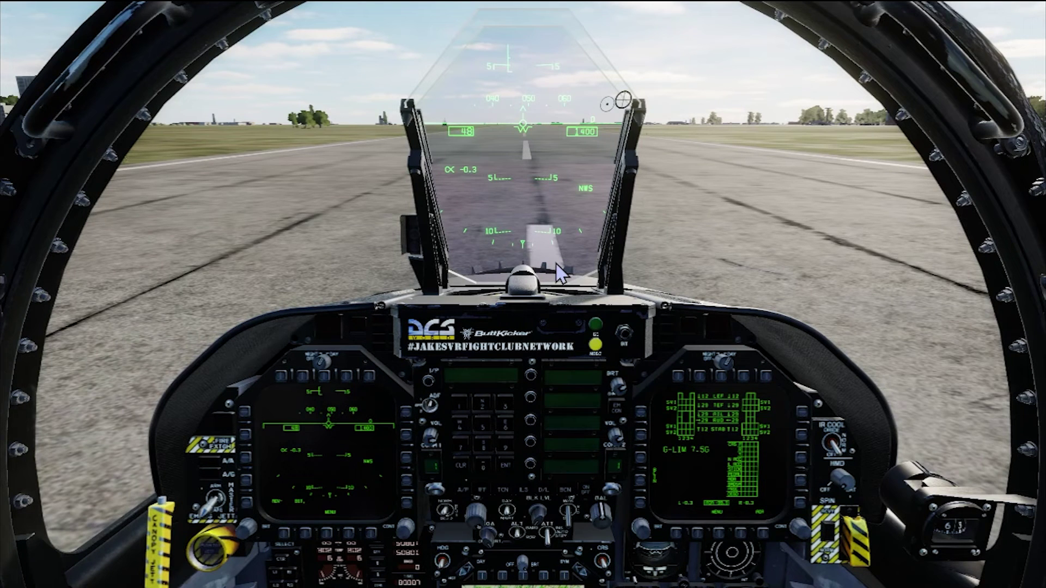
- Show the wider Nalchik area on the in-mission map and spawn the Mig 29-2 group through the radio's Other commands
key("F10")
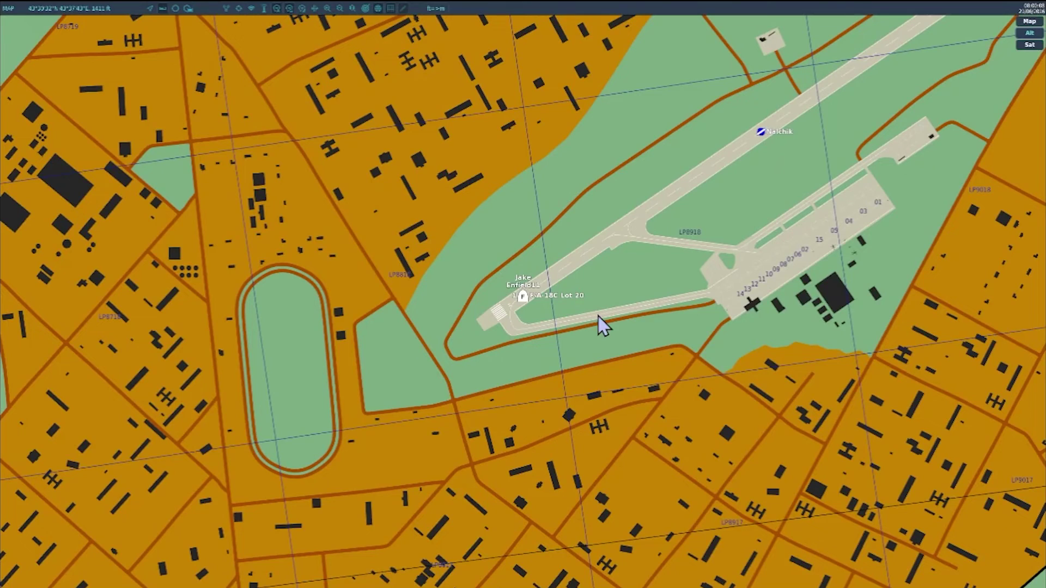
scroll(600, 325, "down", 4)
scroll(597, 315, "down", 5)
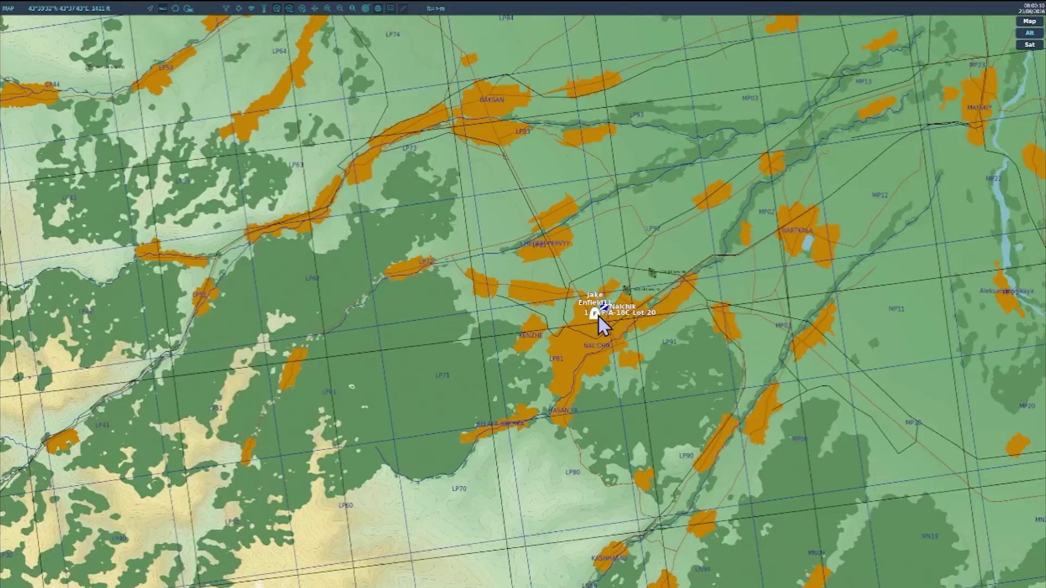
scroll(593, 286, "down", 3)
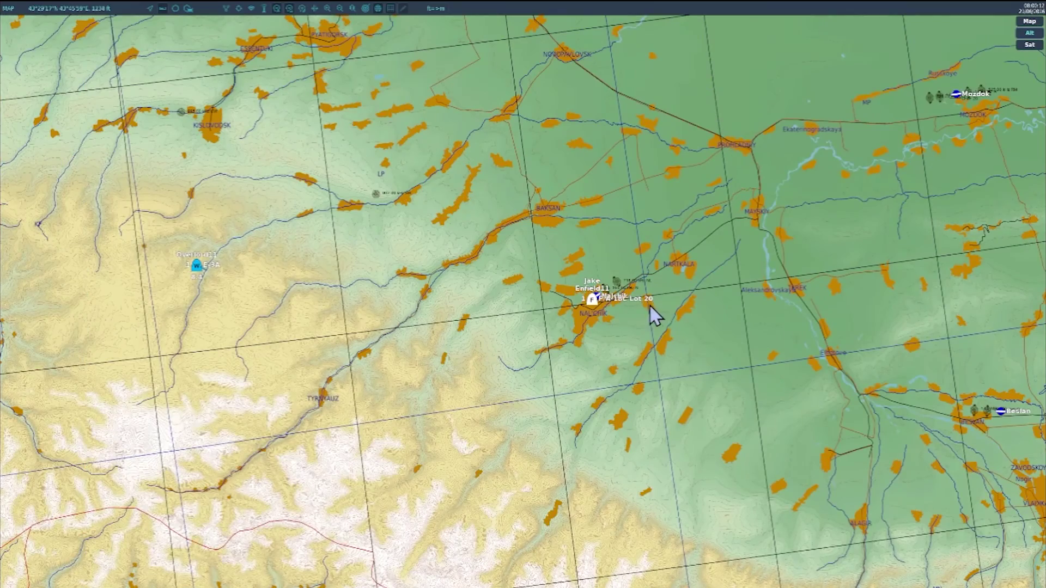
scroll(346, 315, "down", 3)
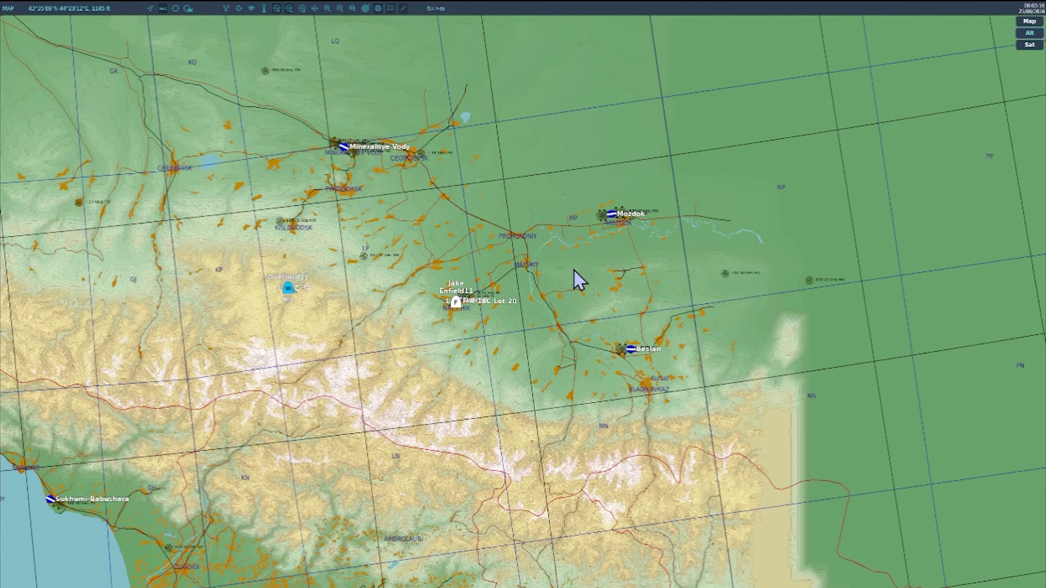
key("backslash")
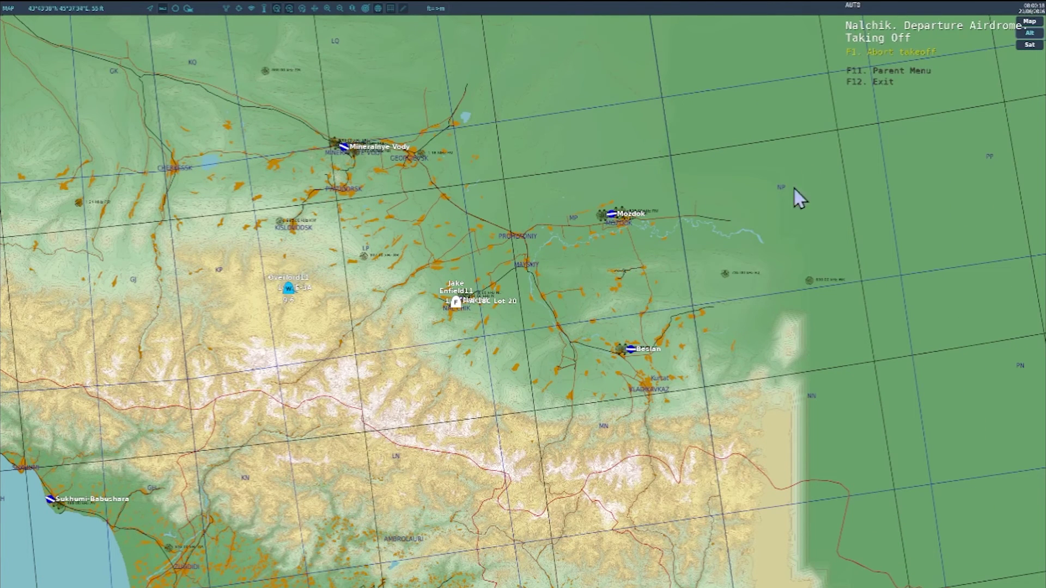
key("F11")
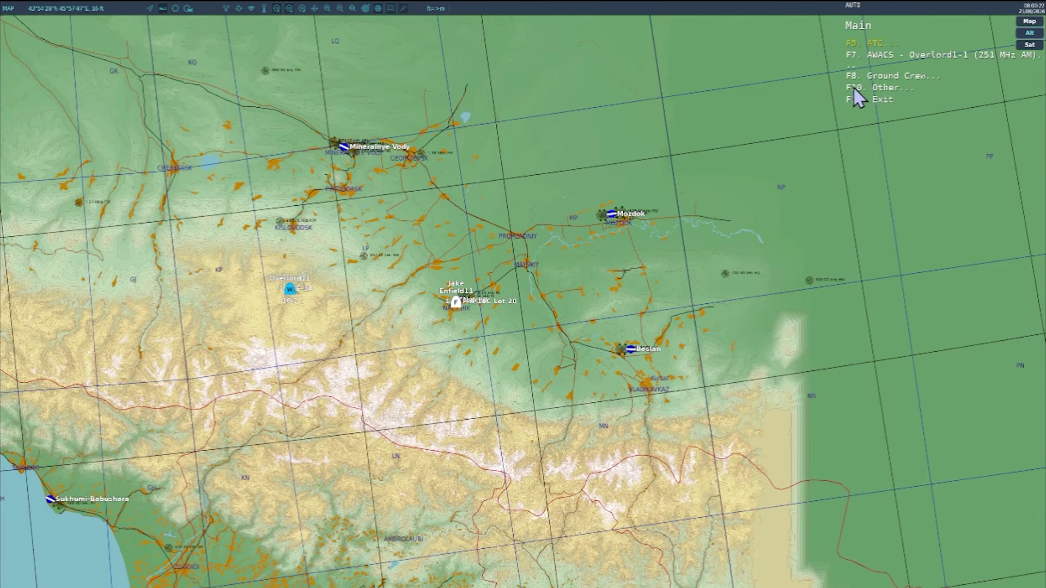
key("F10")
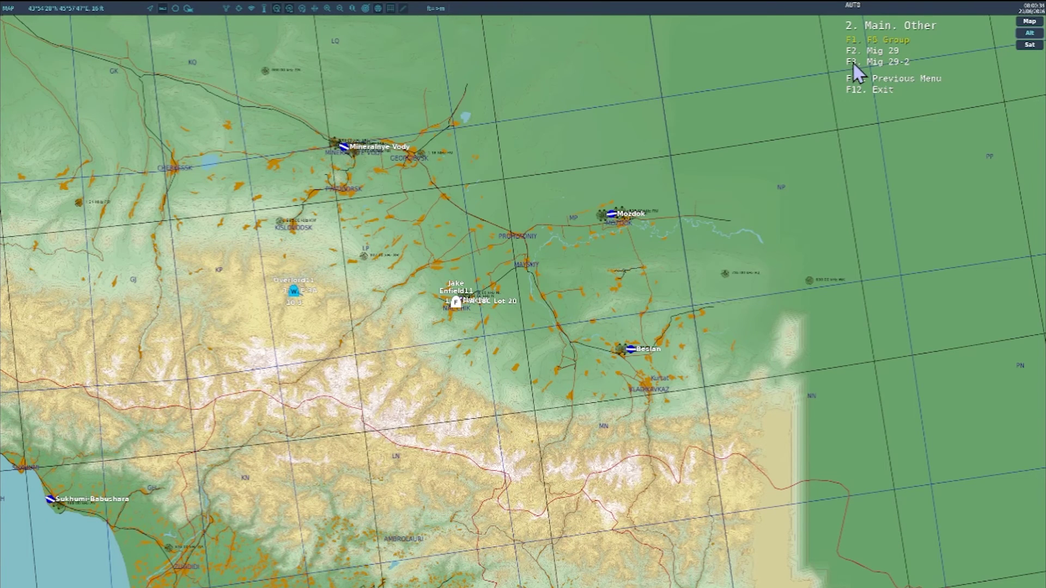
key("F3")
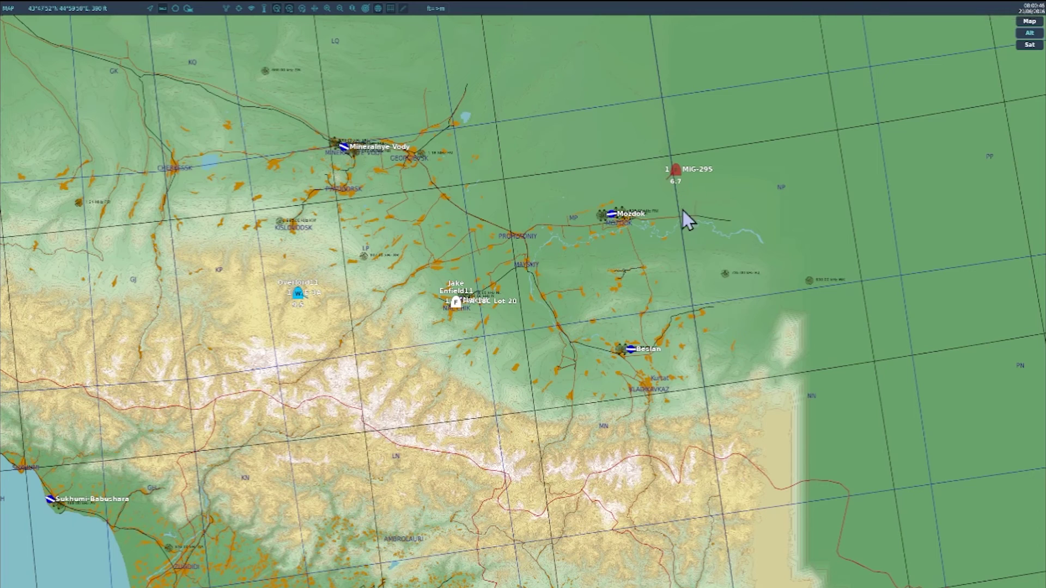
- Spawn the Mig 29 group through the radio's Other commands
key("backslash")
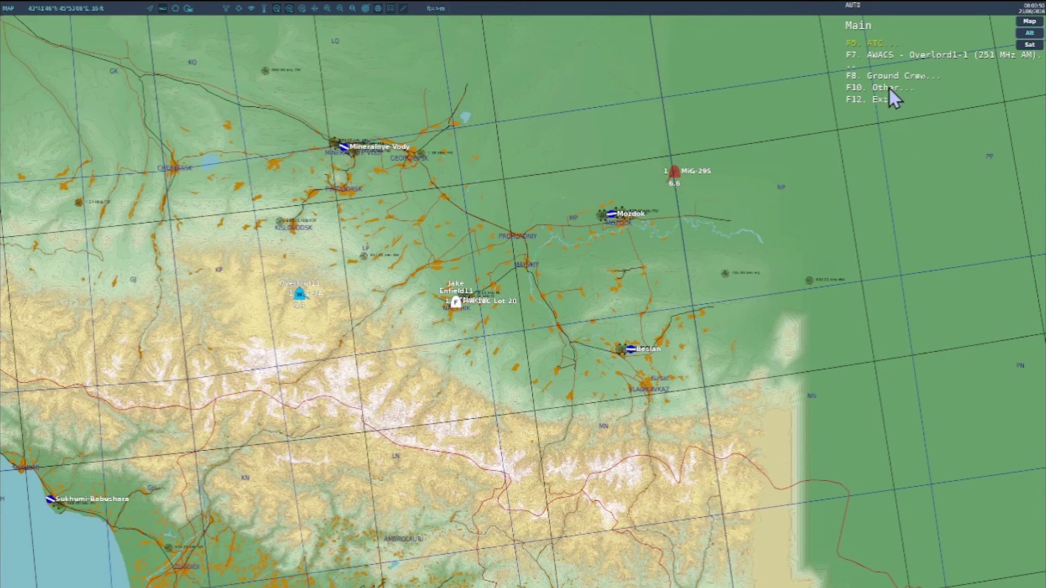
key("F10")
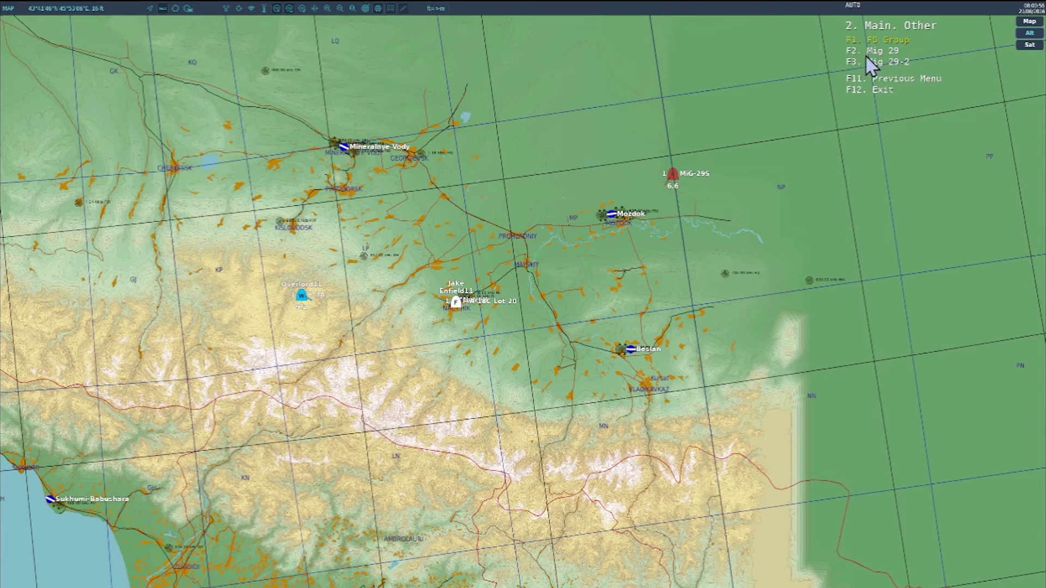
key("F2")
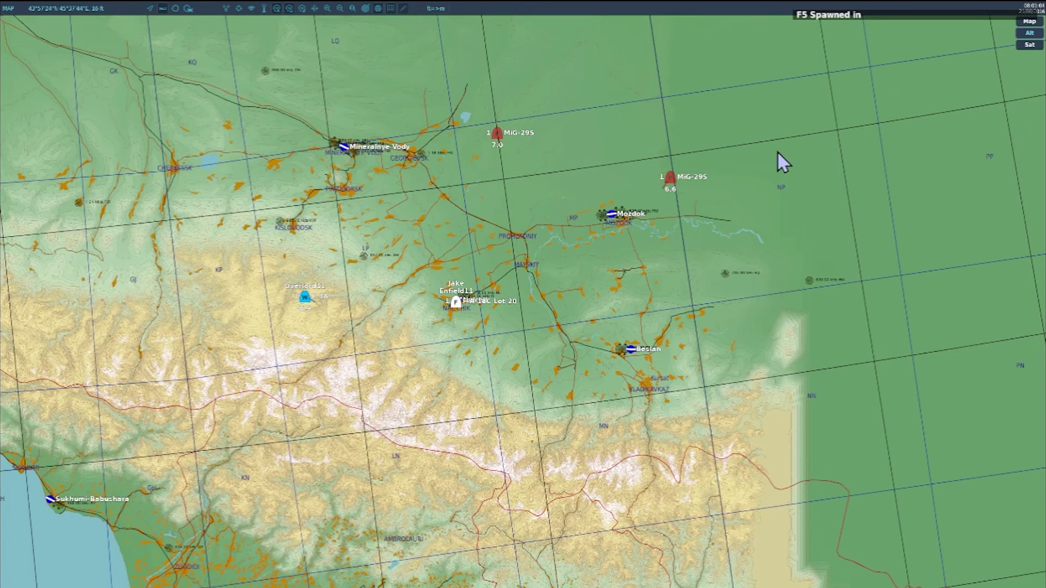
- Spawn the F5 Group through the radio's Other commands
key("backslash")
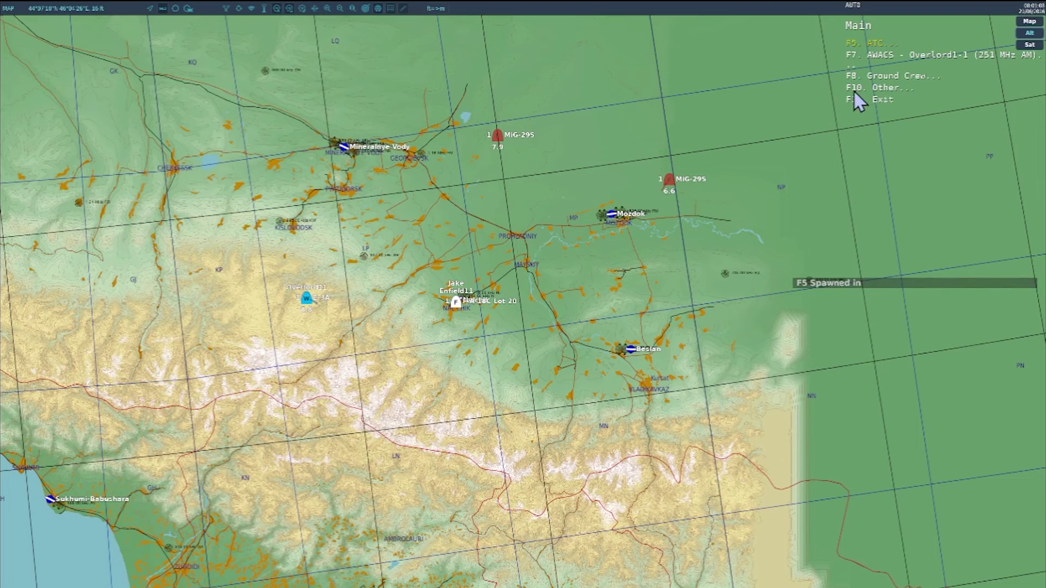
key("F10")
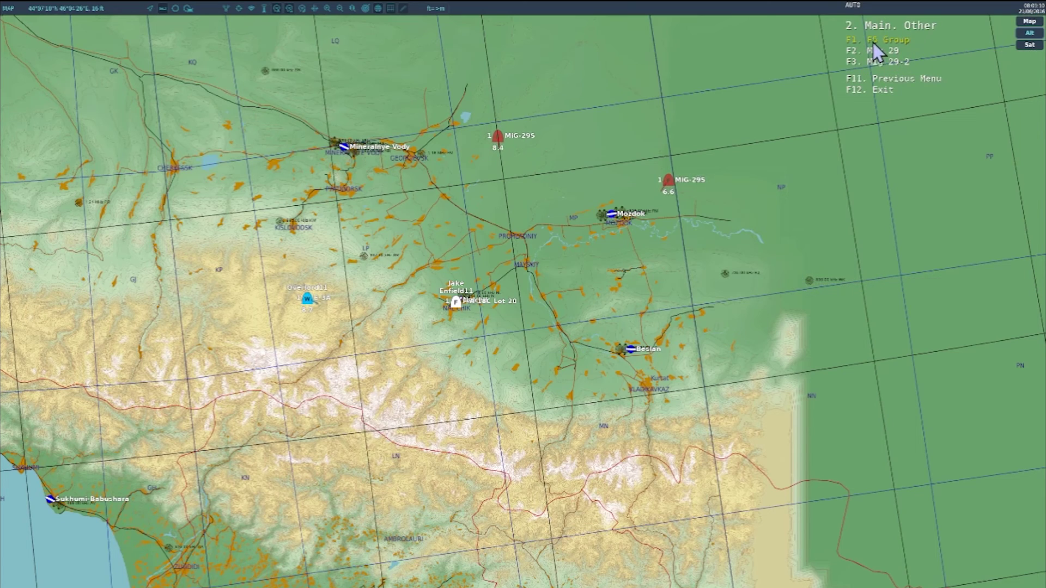
left_click(875, 42)
- Examine the positions and movement of the spawned F-5E-3 and MiG-29S groups around Nalchik on the map
scroll(311, 170, "up", 3)
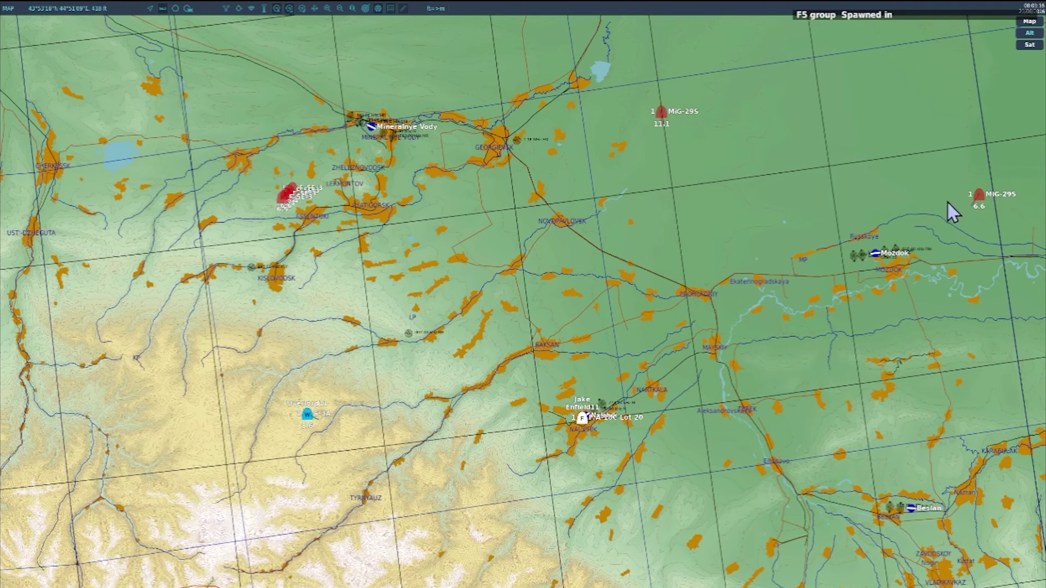
scroll(946, 203, "down", 2)
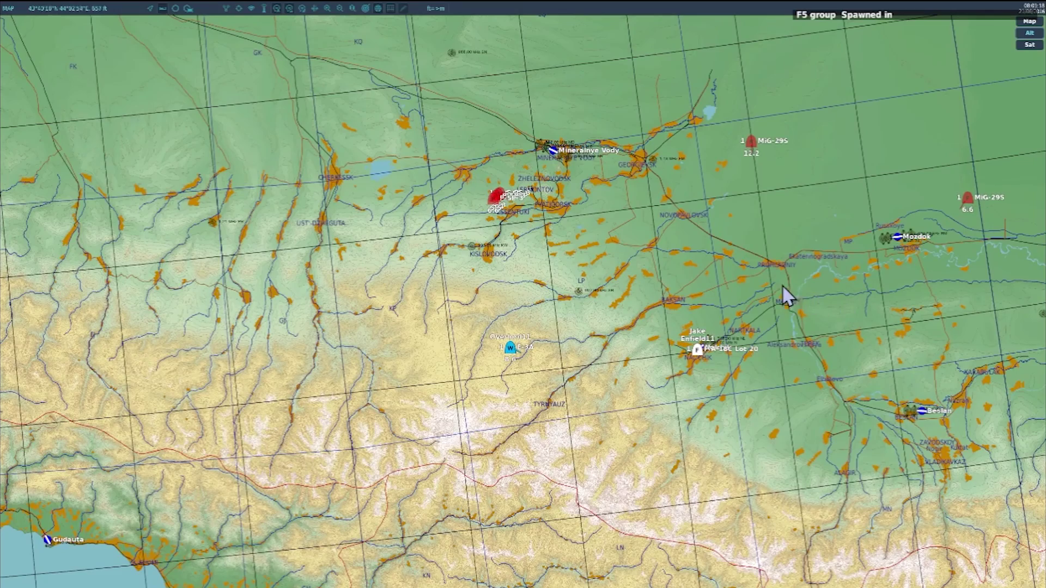
right_click_drag(787, 296, 695, 264)
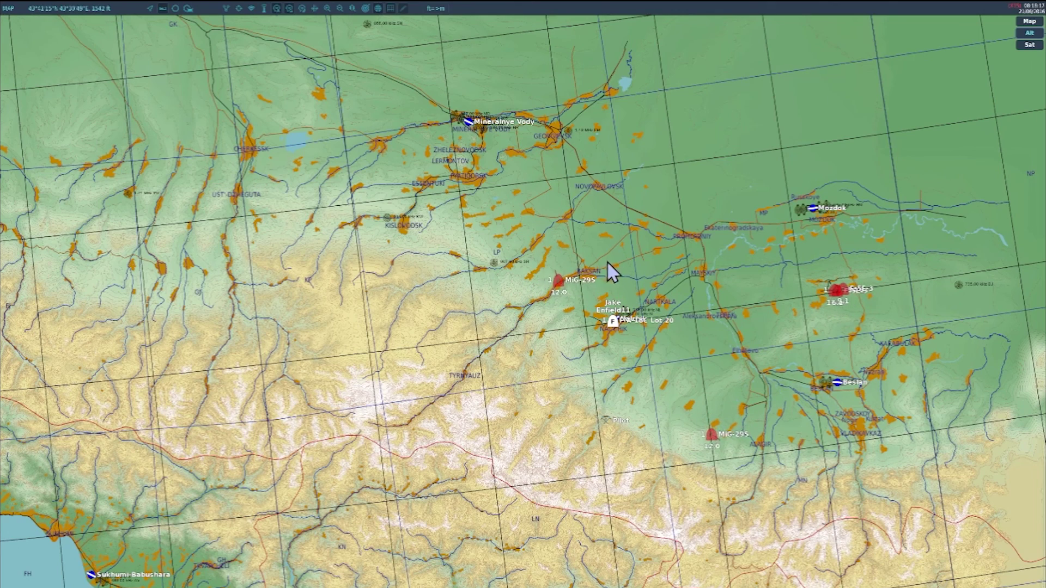
left_click_drag(607, 261, 469, 216)
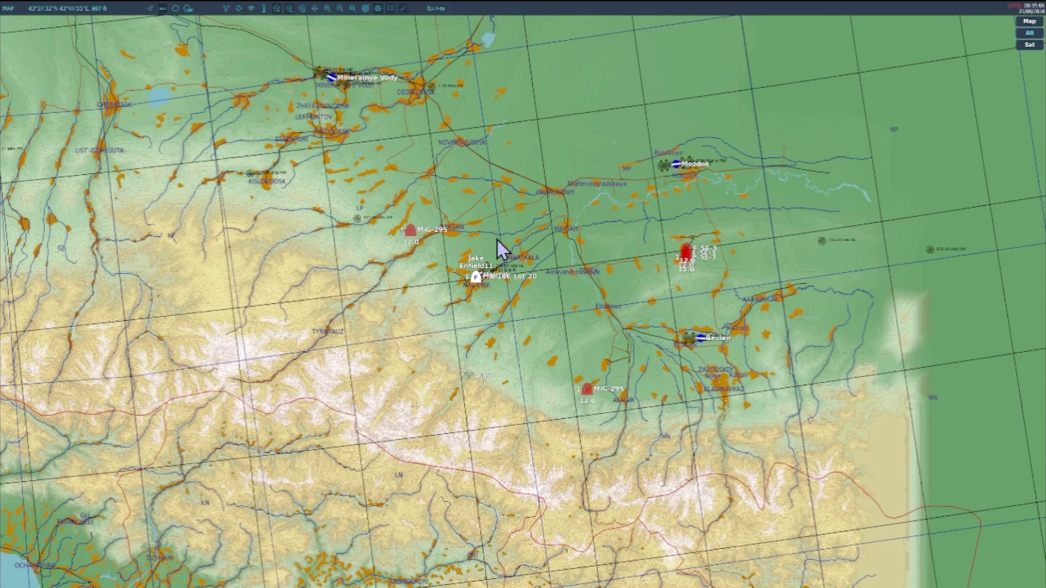
scroll(483, 313, "down", 1)
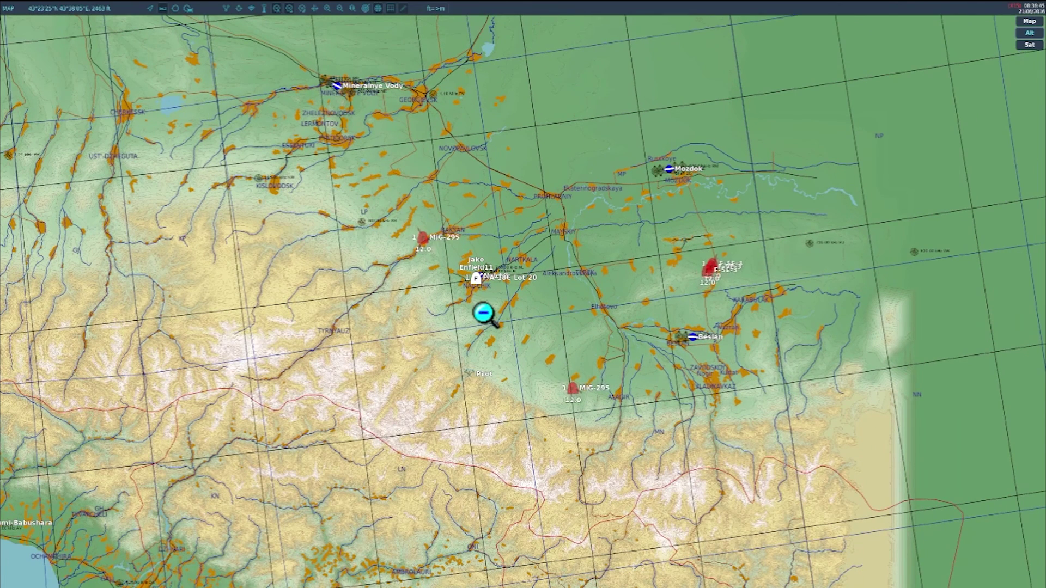